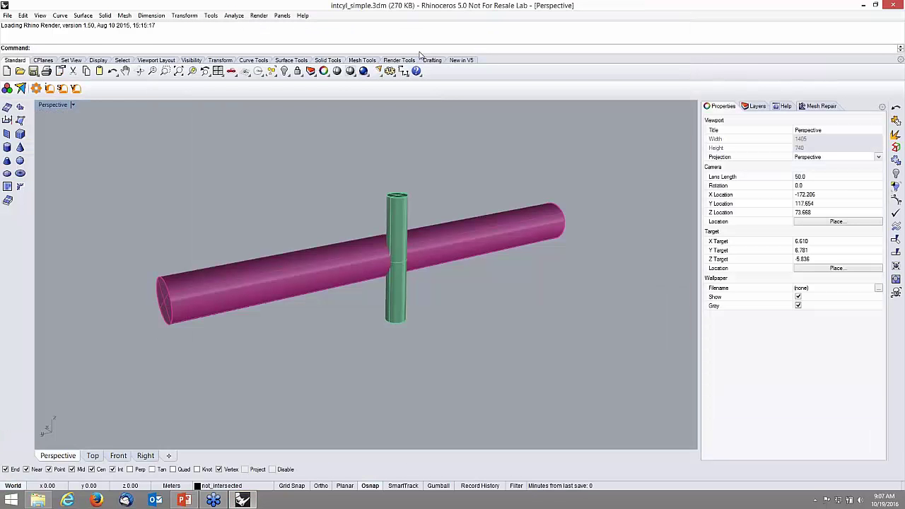
# Step: Set the working directory to the 2016-10-19-Webinar folder on the desktop
pyautogui.write('SetWorkingDirectory')
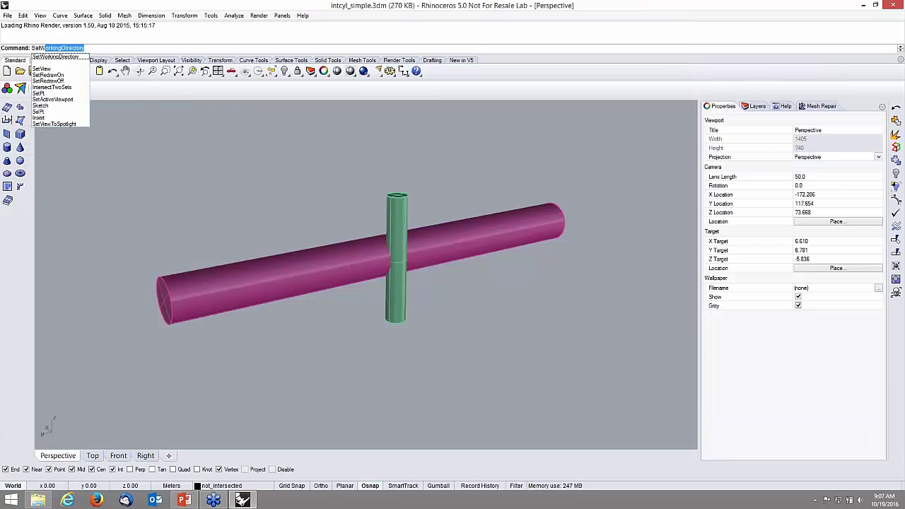
pyautogui.press('Return')
pyautogui.click(470, 364)
pyautogui.moveTo(546, 245); pyautogui.dragTo(375, 240, button='right')
pyautogui.click(106, 17)
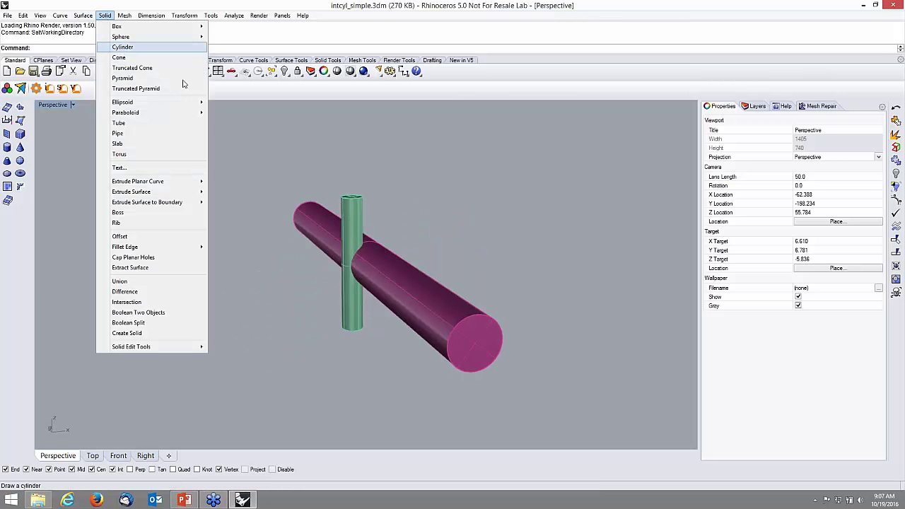
pyautogui.press('Escape')
pyautogui.press('Return')
pyautogui.click(521, 365)
pyautogui.click(406, 268)
pyautogui.moveTo(409, 267); pyautogui.dragTo(489, 299)
pyautogui.press('Return')
pyautogui.click(514, 364)
pyautogui.click(536, 323)
pyautogui.moveTo(536, 322); pyautogui.dragTo(401, 310, button='right')
pyautogui.hotkey('ctrl', 'z')
pyautogui.click(448, 330)
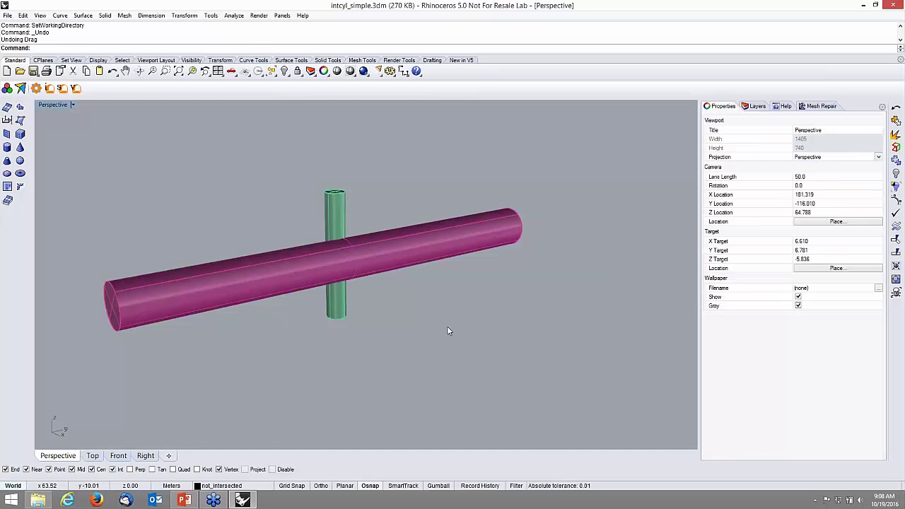
pyautogui.moveTo(447, 349); pyautogui.dragTo(519, 367, button='right')
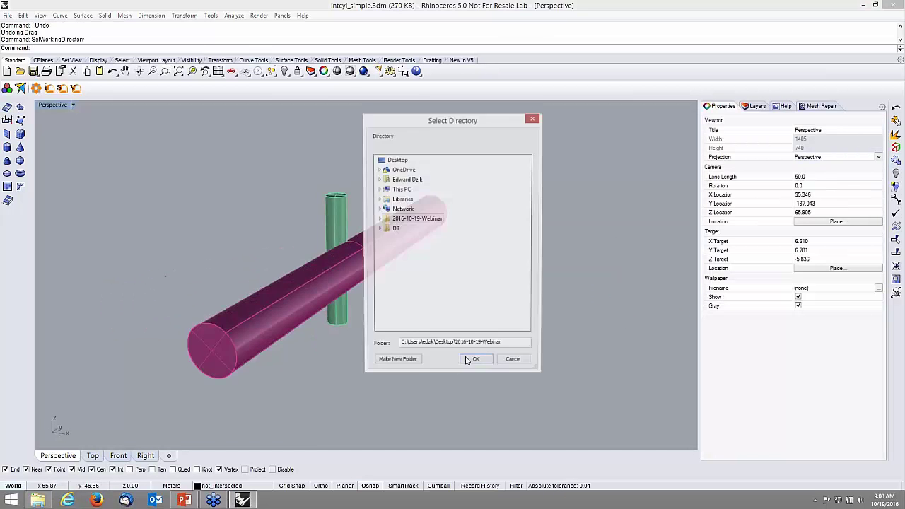
pyautogui.click(511, 363)
# Step: Create a polygon mesh from the magenta horizontal cylinder, with polygon density at the More polygons end
pyautogui.press('Left')
pyautogui.press('Left')
pyautogui.press('Left')
pyautogui.press('Left')
pyautogui.press('Left')
pyautogui.press('Left')
pyautogui.press('Left')
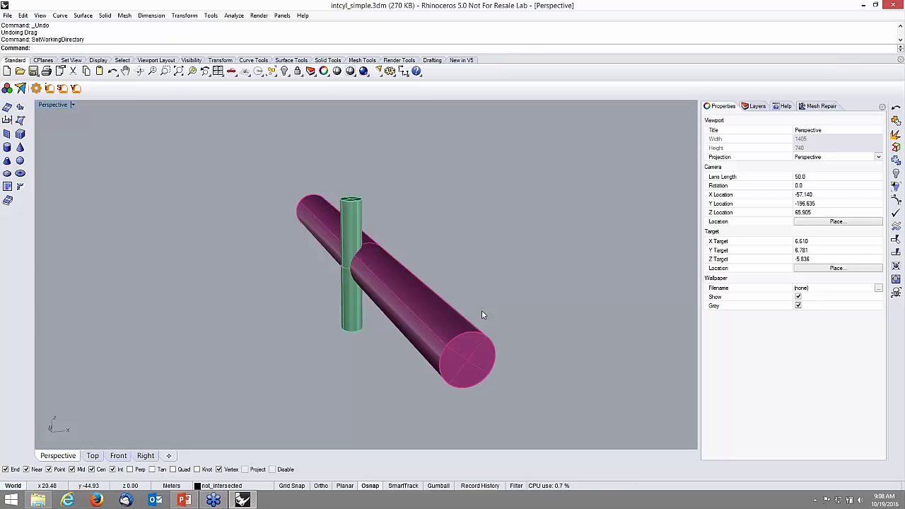
pyautogui.click(453, 306)
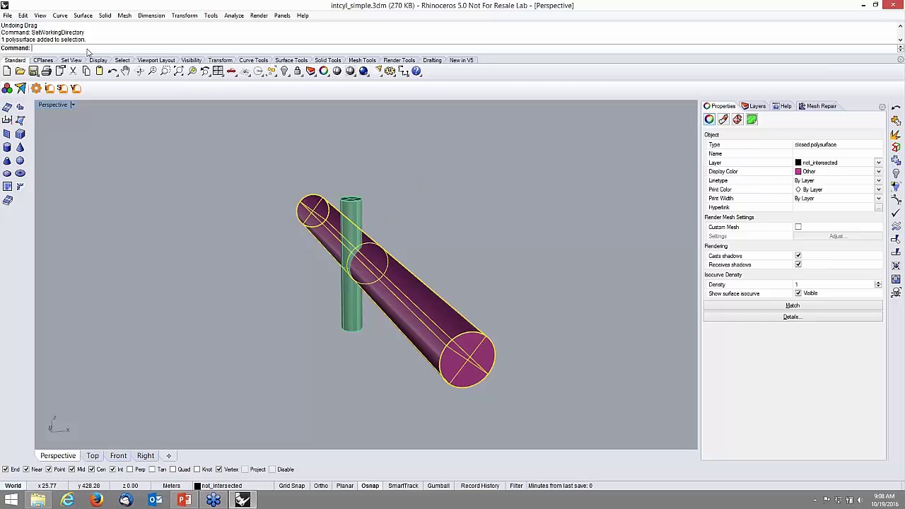
pyautogui.write('Mesh')
pyautogui.press('Return')
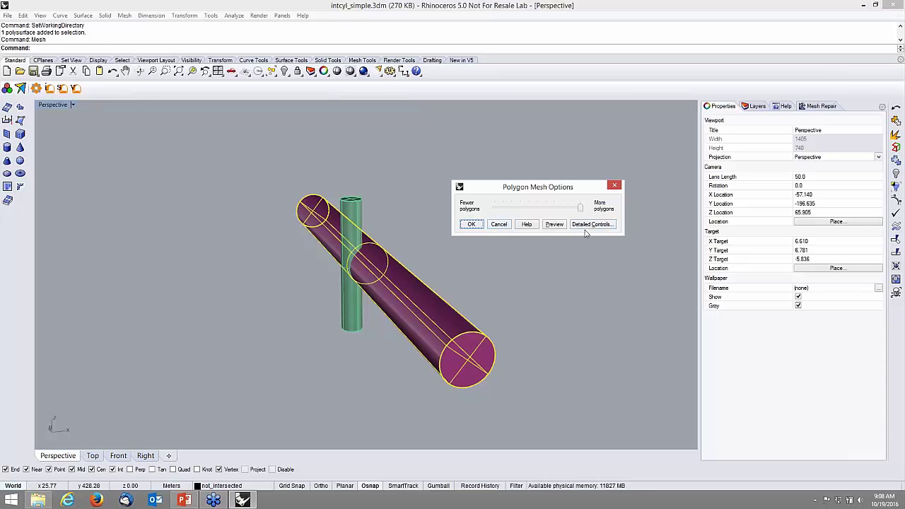
pyautogui.click(471, 225)
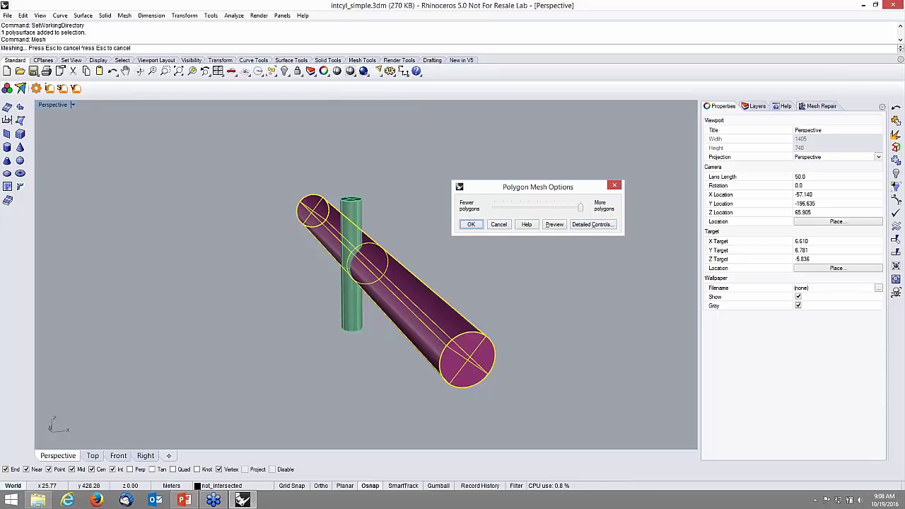
# Step: Hide the original magenta cylinder polysurface, leaving its polygon mesh in view
pyautogui.click(478, 288)
pyautogui.click(460, 338)
pyautogui.click(493, 371)
pyautogui.write('hide')
pyautogui.press('Return')
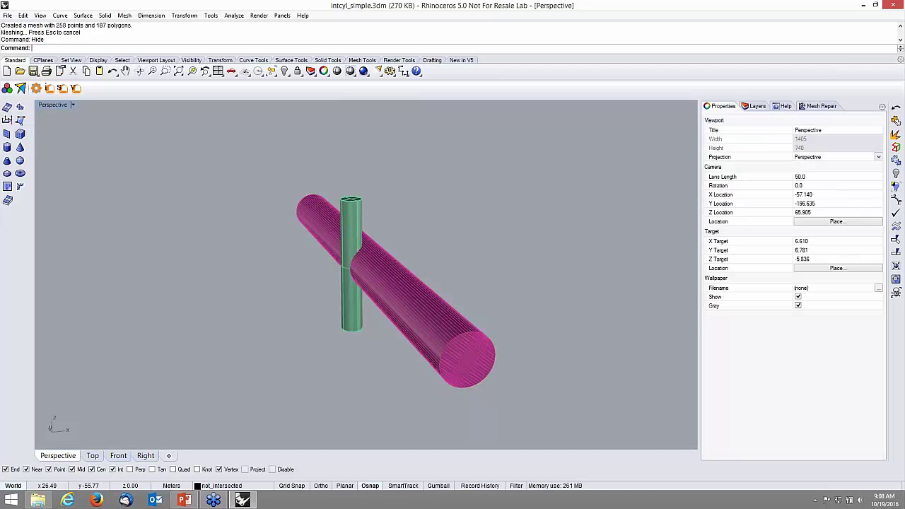
# Step: Show the command help and remesh the magenta cylinder mesh with GSurf in QuadDom mode, using a maximum edge length of 2
pyautogui.scroll(5, 484, 375)
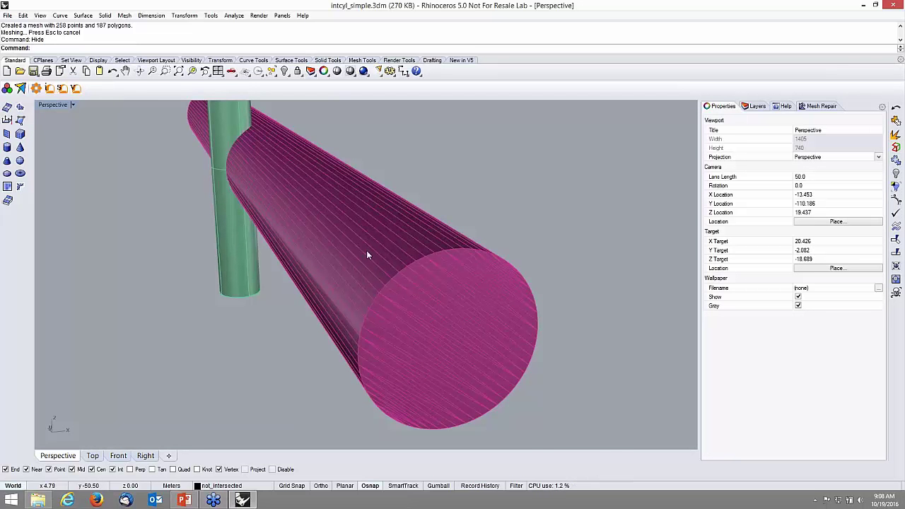
pyautogui.scroll(-2, 357, 260)
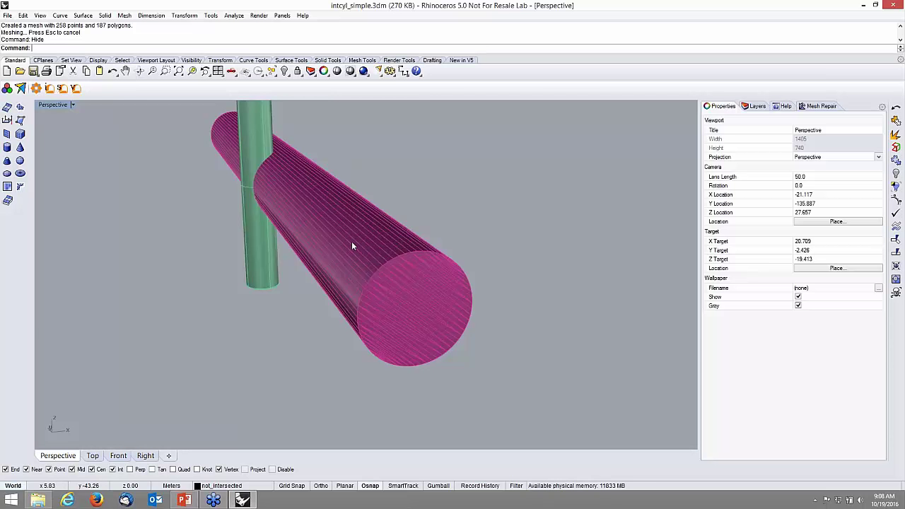
pyautogui.click(352, 242)
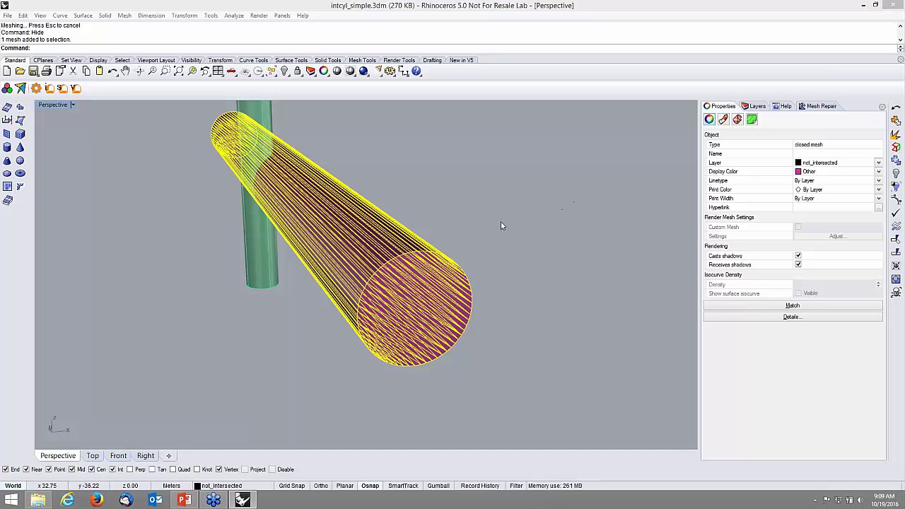
pyautogui.click(783, 106)
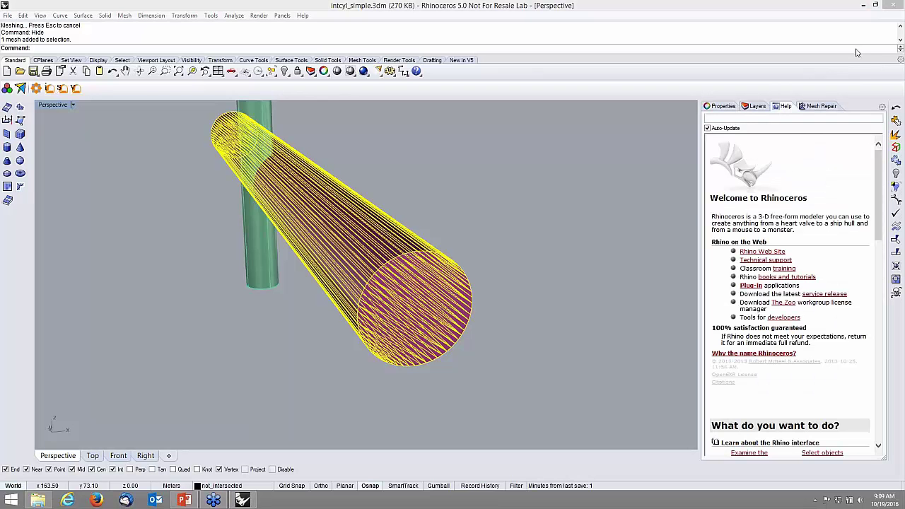
pyautogui.click(62, 89)
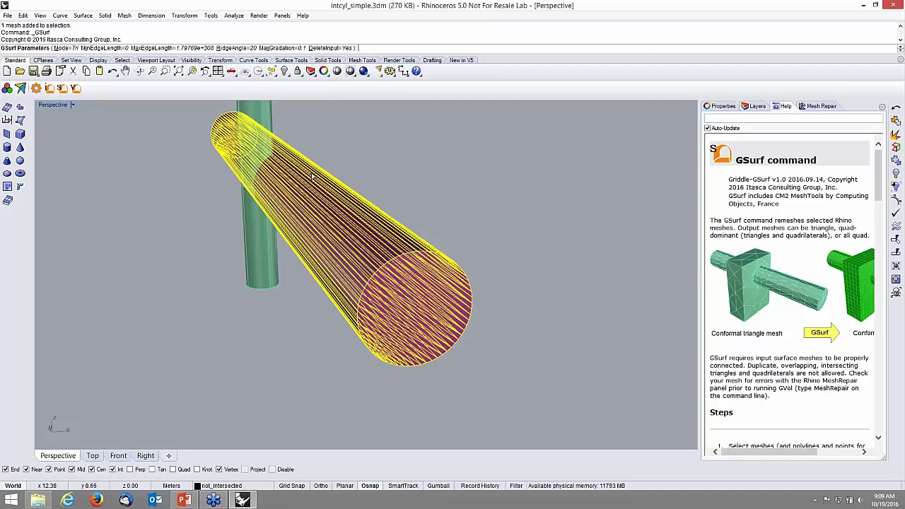
pyautogui.click(70, 50)
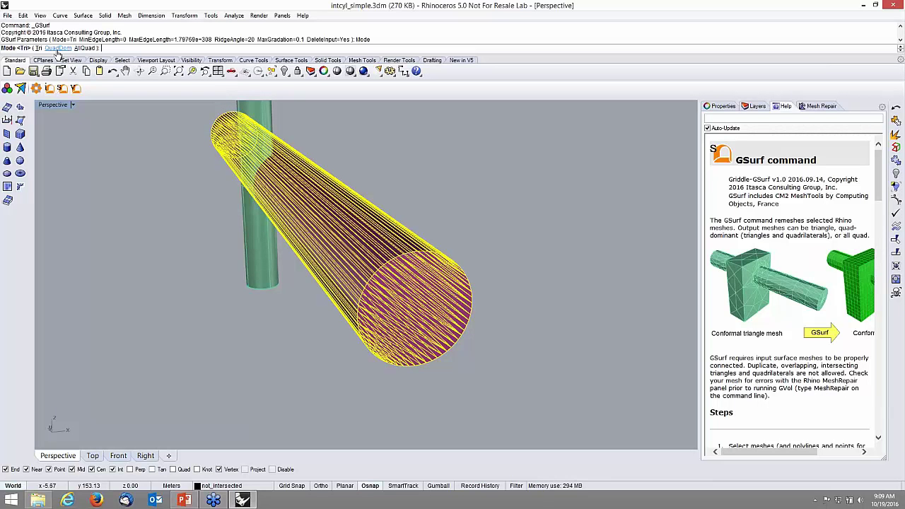
pyautogui.click(57, 48)
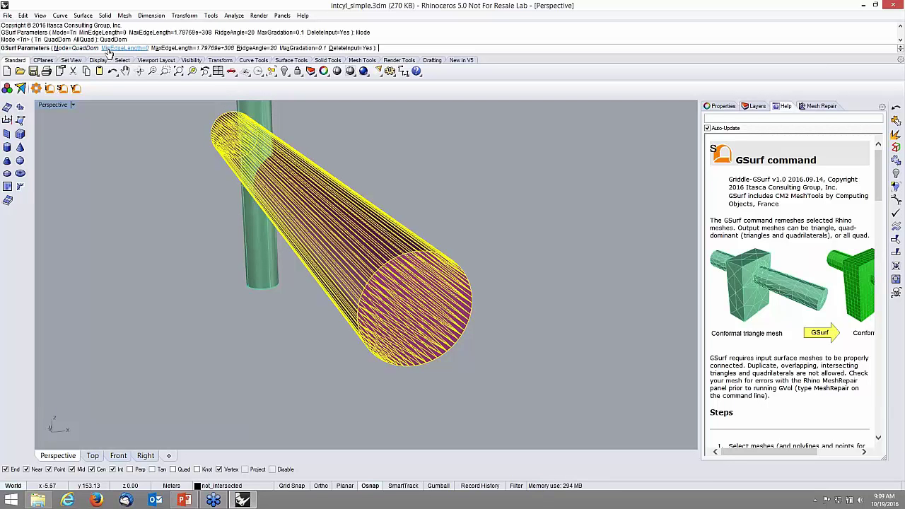
pyautogui.click(174, 49)
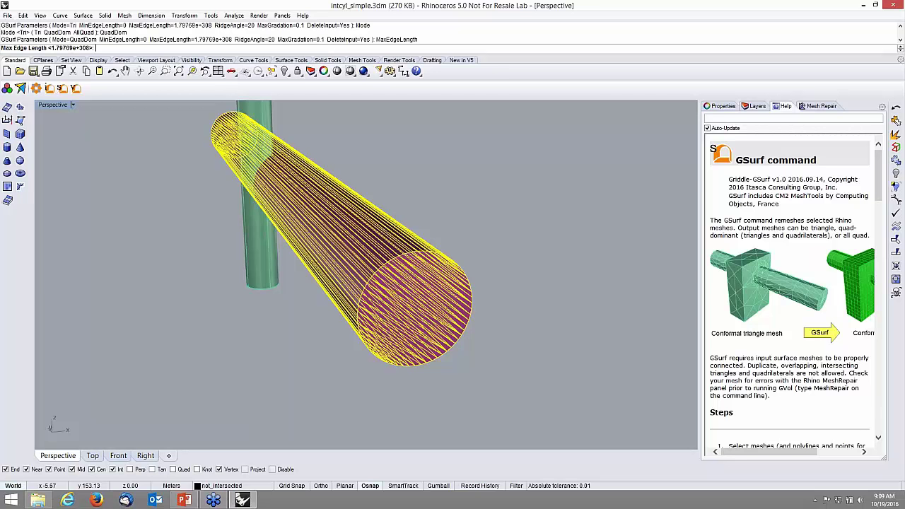
pyautogui.write('2')
pyautogui.press('Return')
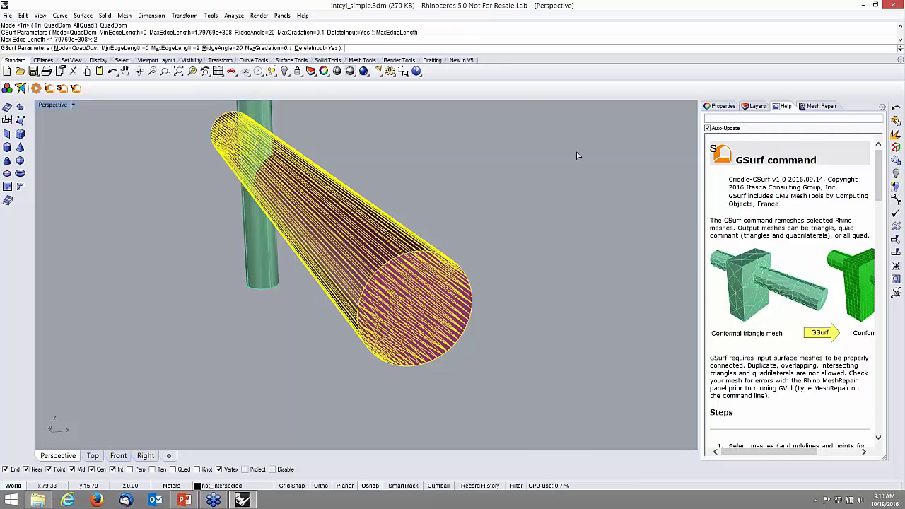
pyautogui.press('Return')
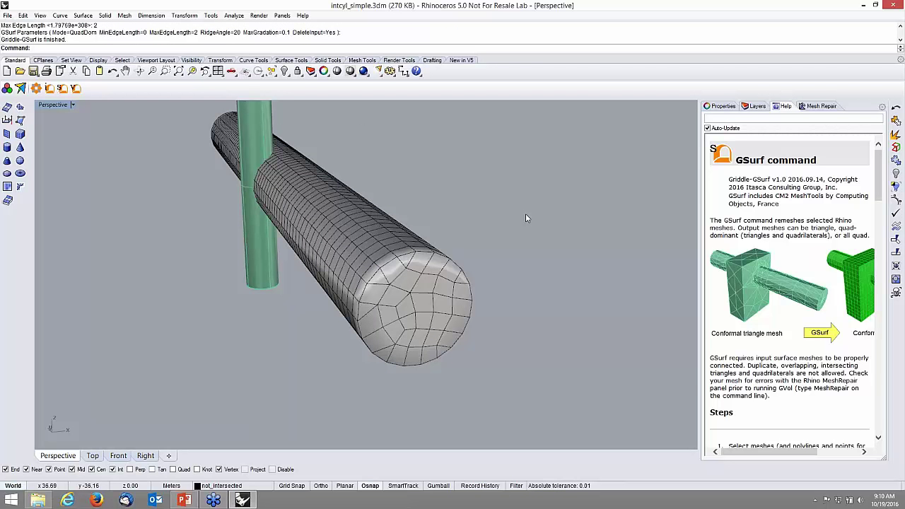
# Step: Turn on FlatShade mode in the Perspective viewport
pyautogui.write('F')
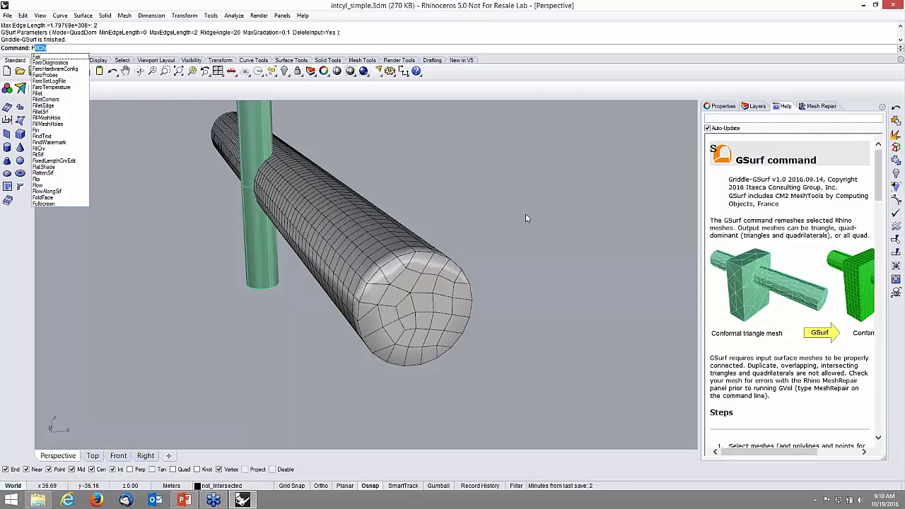
pyautogui.write('la')
pyautogui.press('Return')
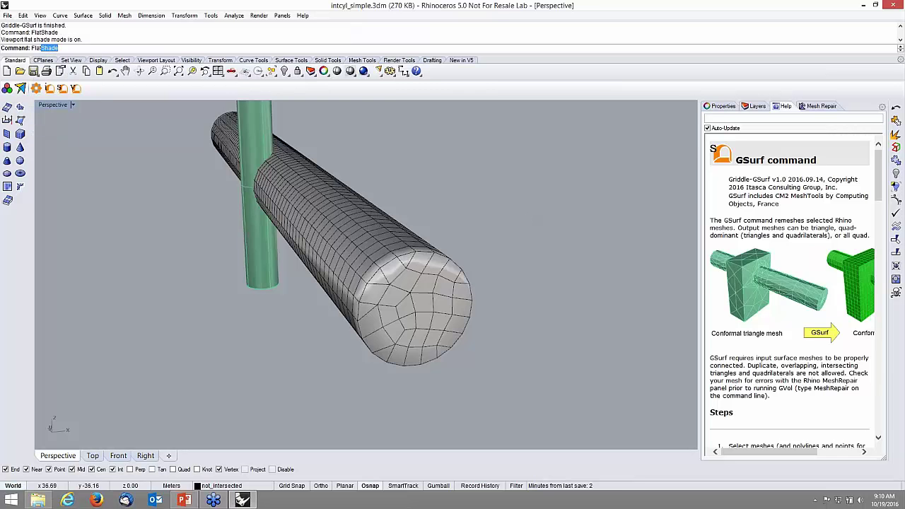
pyautogui.press('Return')
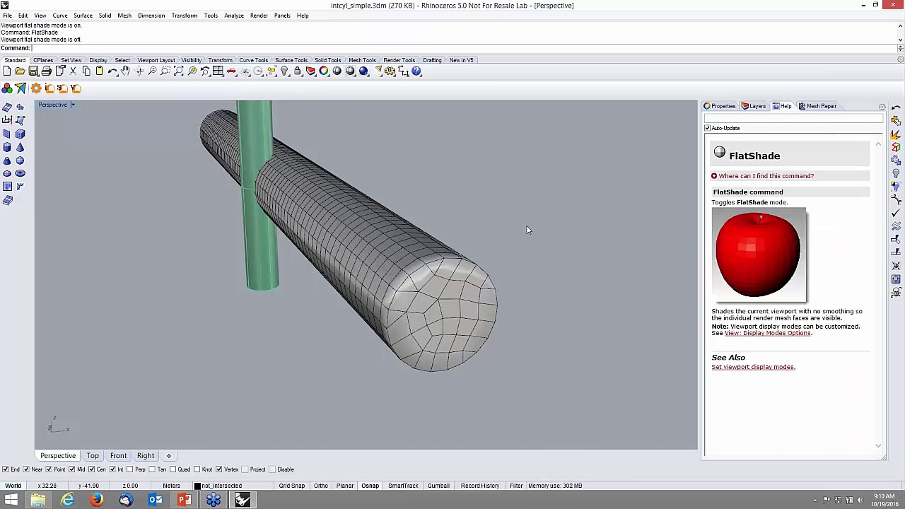
pyautogui.press('Return')
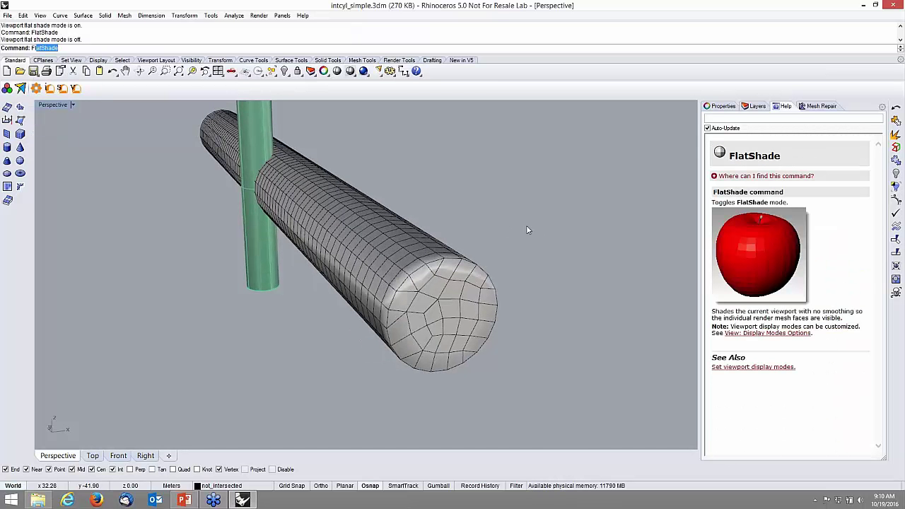
# Step: Generate a volume mesh from the remeshed horizontal cylinder with GVol, using ConHexDom mode and FLAC3D output format
pyautogui.press('Left')
pyautogui.press('Left')
pyautogui.press('Left')
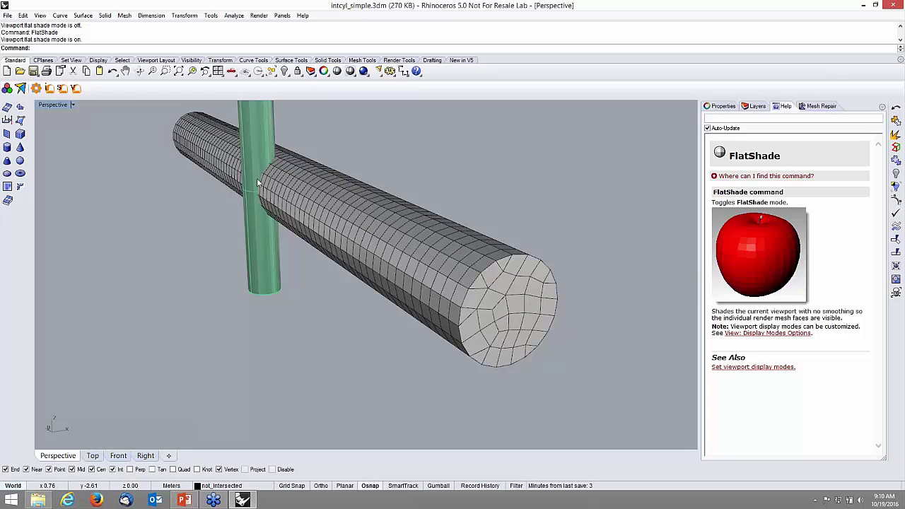
pyautogui.click(331, 219)
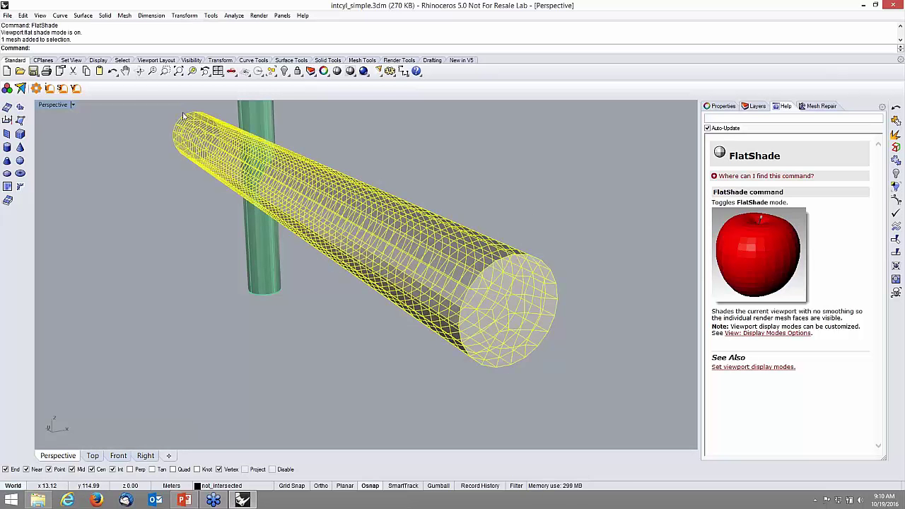
pyautogui.click(75, 90)
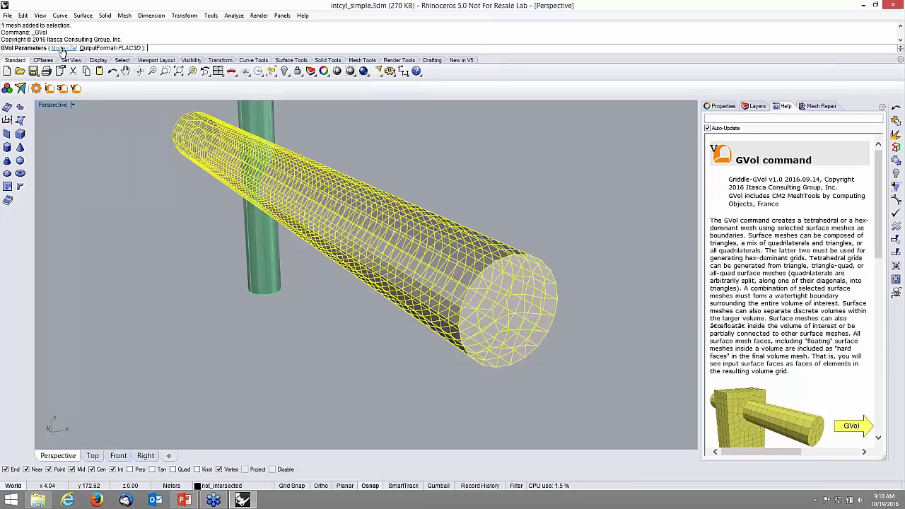
pyautogui.click(61, 49)
pyautogui.click(62, 49)
pyautogui.click(136, 48)
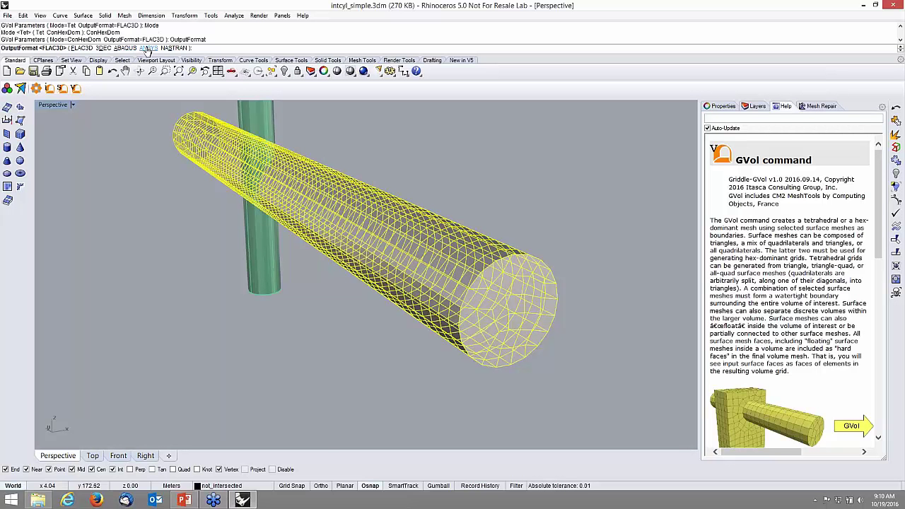
pyautogui.click(82, 49)
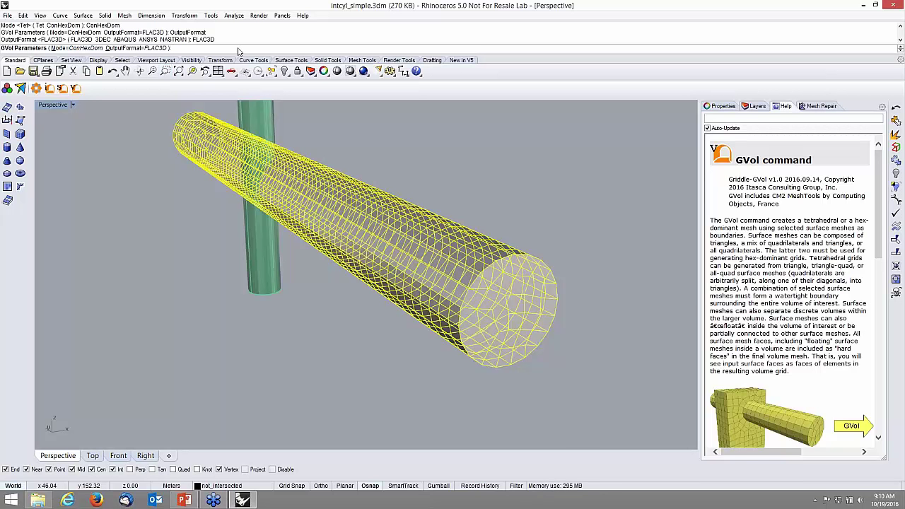
pyautogui.press('Return')
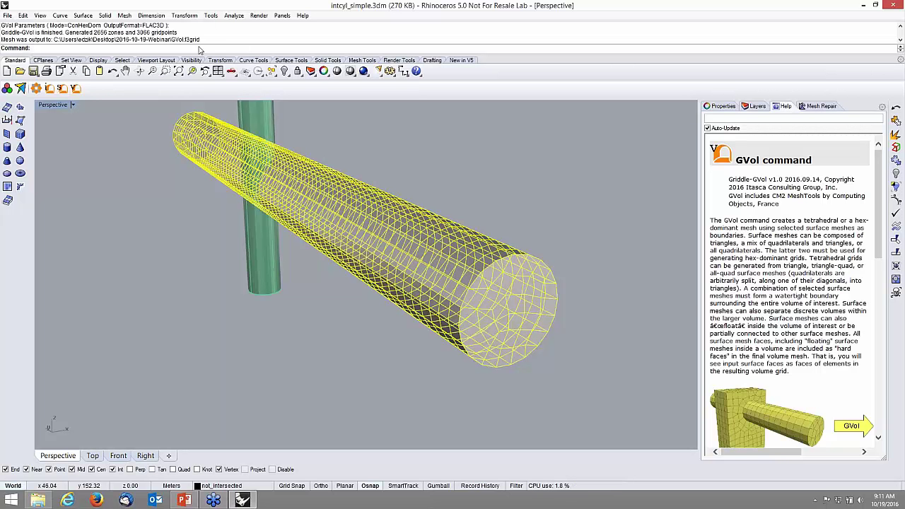
# Step: Switch to File Explorer, locate GVol.f3grid in the 2016-10-19-Webinar folder, and examine its contents in Notepad++
pyautogui.click(861, 7)
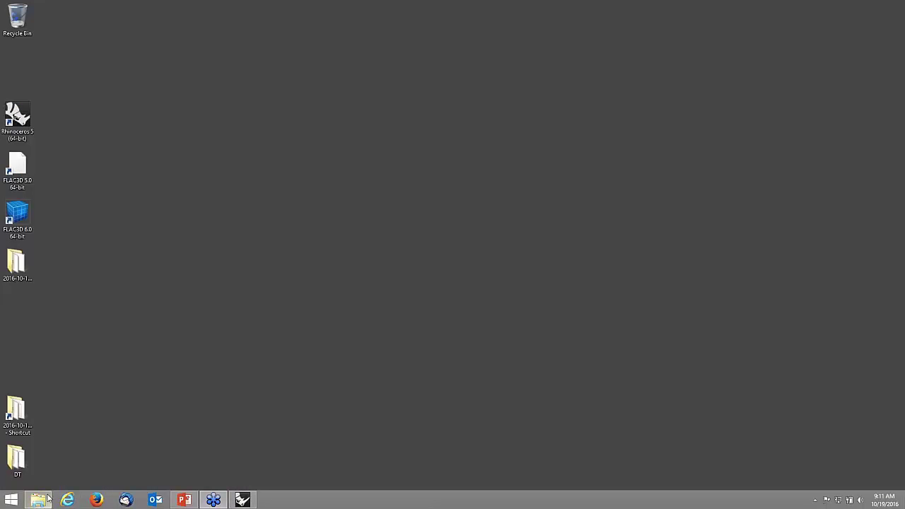
pyautogui.click(38, 500)
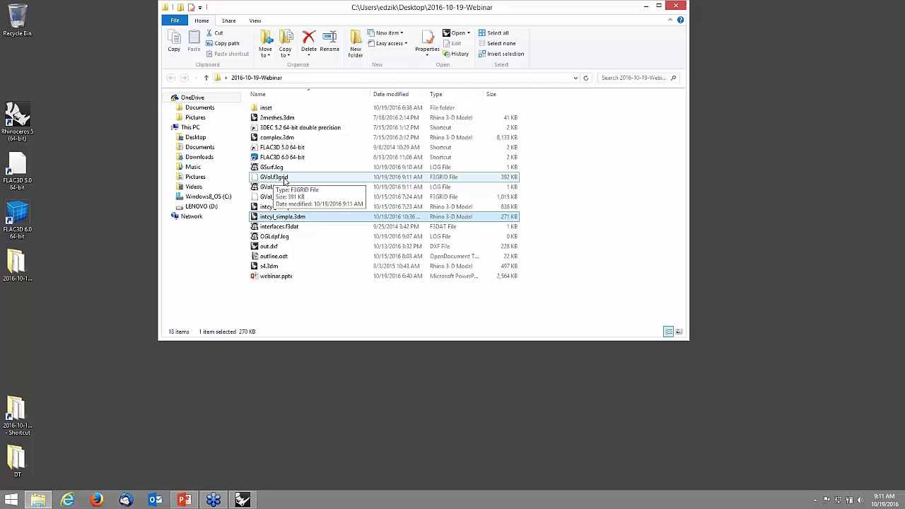
pyautogui.click(242, 500)
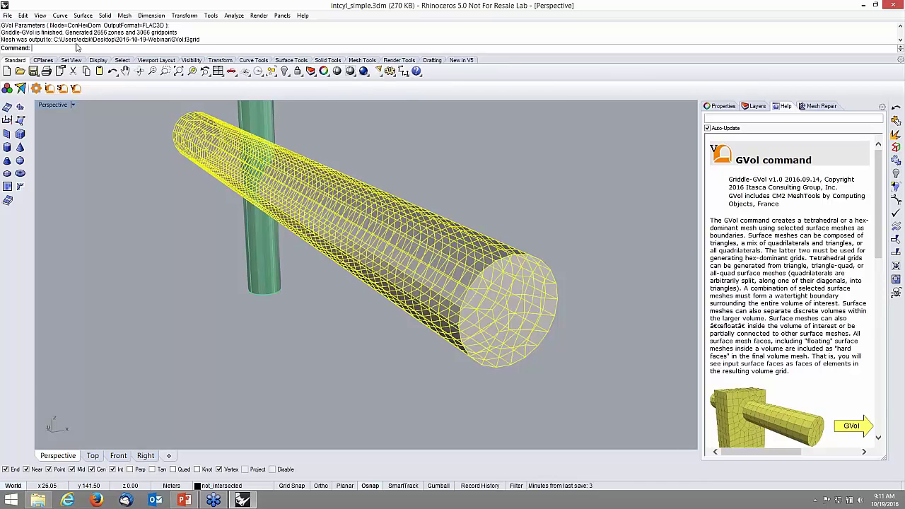
pyautogui.click(862, 5)
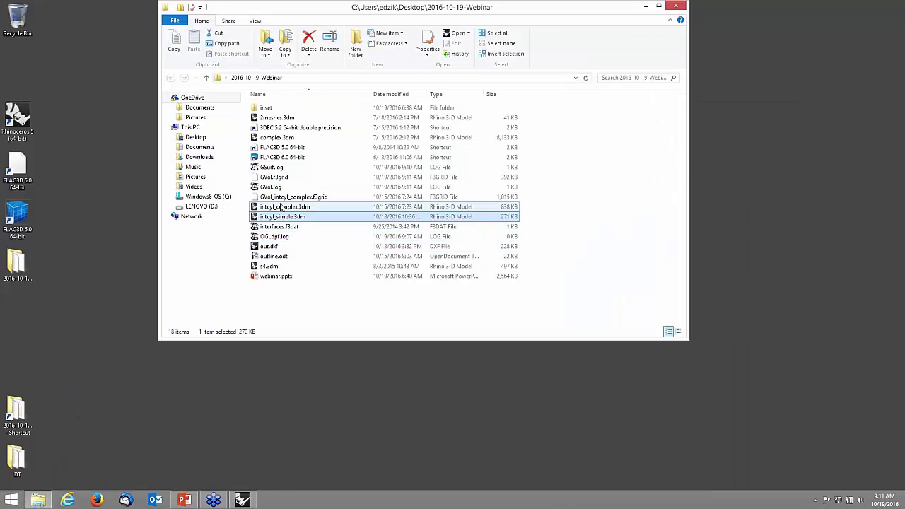
pyautogui.rightClick(280, 181)
pyautogui.click(323, 203)
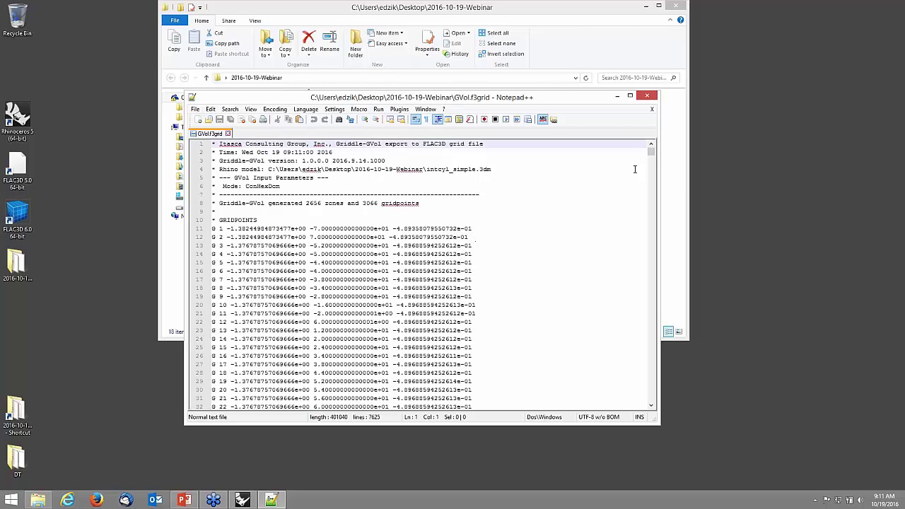
pyautogui.click(652, 109)
pyautogui.click(650, 99)
# Step: Switch to FLAC3D 5.01 and import GVol.f3grid from the 2016-10-19-Webinar folder as a FLAC3D grid
pyautogui.click(283, 149)
pyautogui.doubleClick(283, 151)
pyautogui.press('Escape')
pyautogui.click(13, 16)
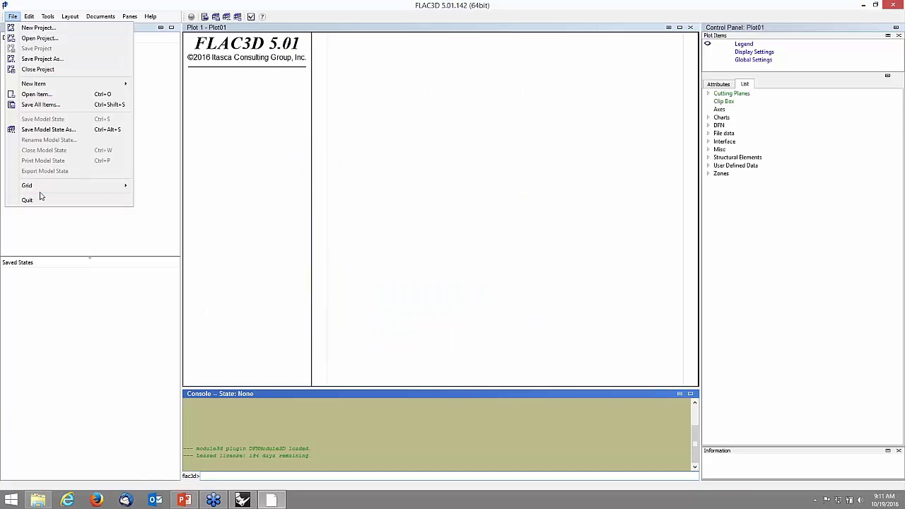
pyautogui.moveTo(83, 187)
pyautogui.click(145, 188)
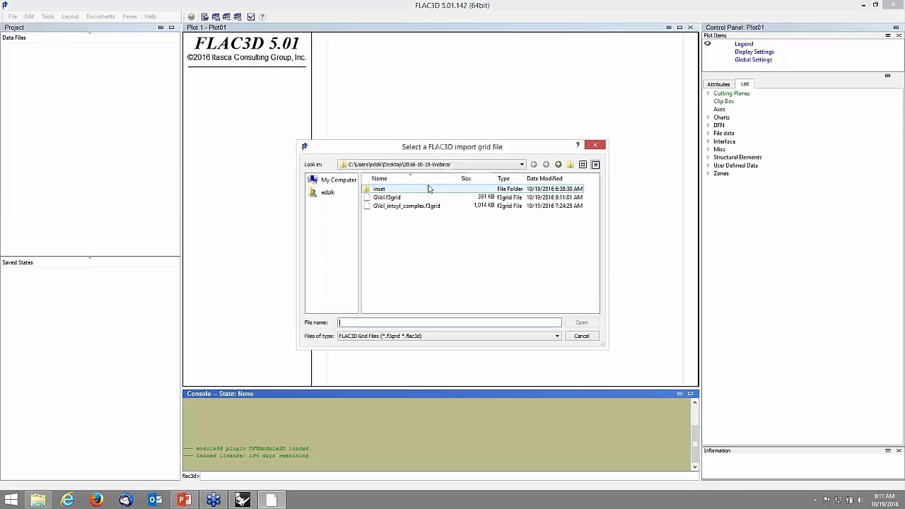
pyautogui.doubleClick(386, 197)
# Step: Examine the imported cylinder grid's end face and side zones from several angles
pyautogui.rightClick(524, 228)
pyautogui.rightClick(427, 273)
pyautogui.click(510, 196)
pyautogui.rightClick(442, 234)
pyautogui.click(532, 188)
pyautogui.rightClick(530, 188)
pyautogui.rightClick(477, 237)
pyautogui.click(456, 186)
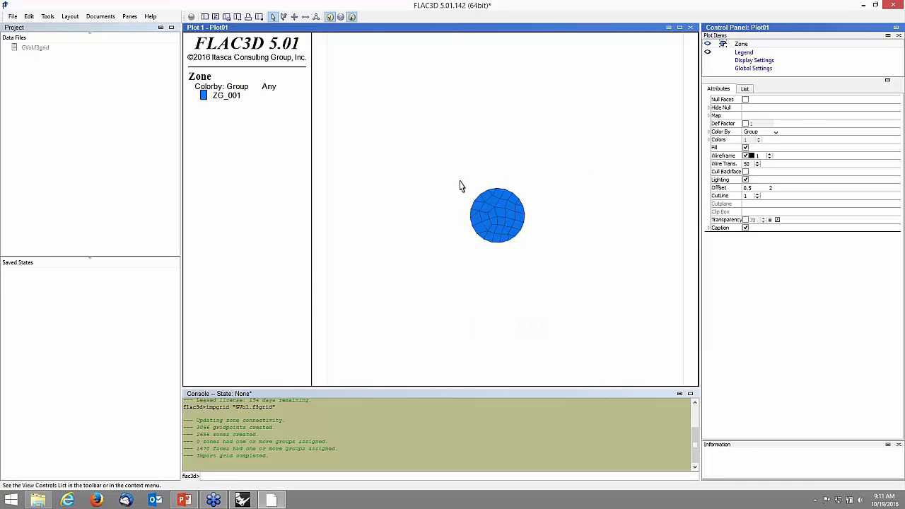
pyautogui.press('Left')
pyautogui.press('Left')
pyautogui.press('Left')
pyautogui.press('Left')
pyautogui.press('Left')
pyautogui.press('Left')
pyautogui.press('Left')
pyautogui.press('Left')
pyautogui.press('Up')
pyautogui.press('Up')
pyautogui.press('Up')
pyautogui.press('Up')
pyautogui.press('Up')
pyautogui.press('Up')
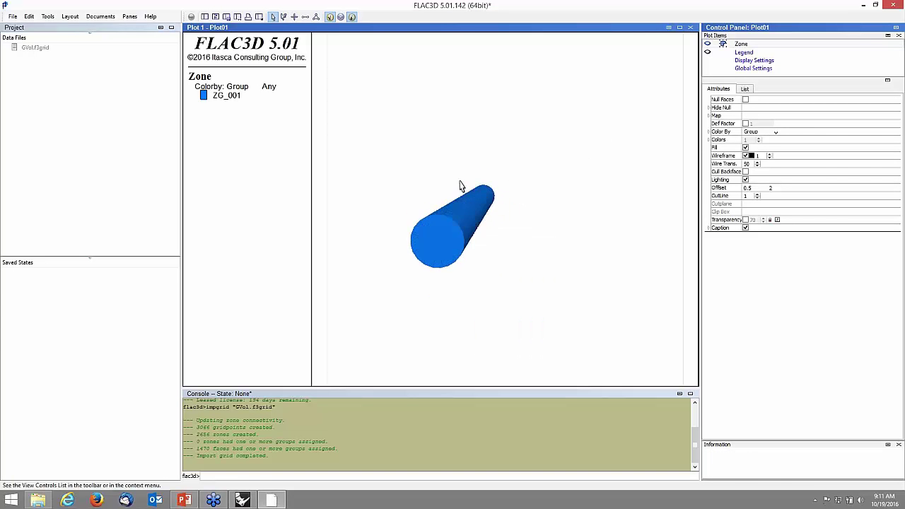
pyautogui.press('Right')
pyautogui.press('Right')
pyautogui.press('Right')
pyautogui.press('Down')
pyautogui.press('Down')
pyautogui.press('Down')
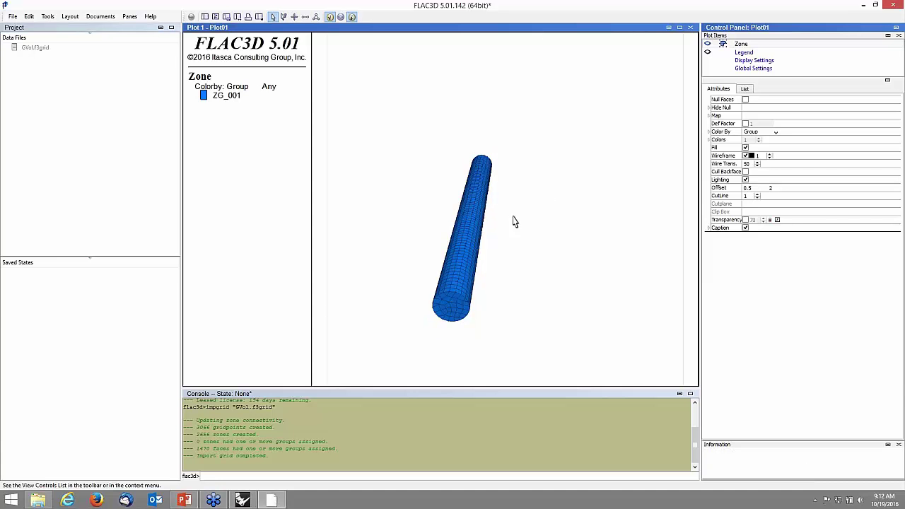
# Step: Close FLAC3D, discarding the changes to the model and project, and return to Rhino
pyautogui.click(894, 5)
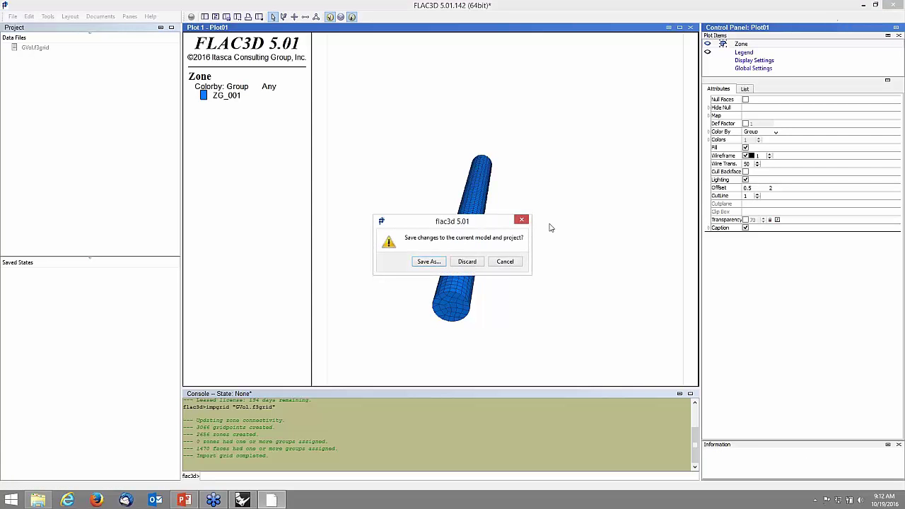
pyautogui.click(469, 263)
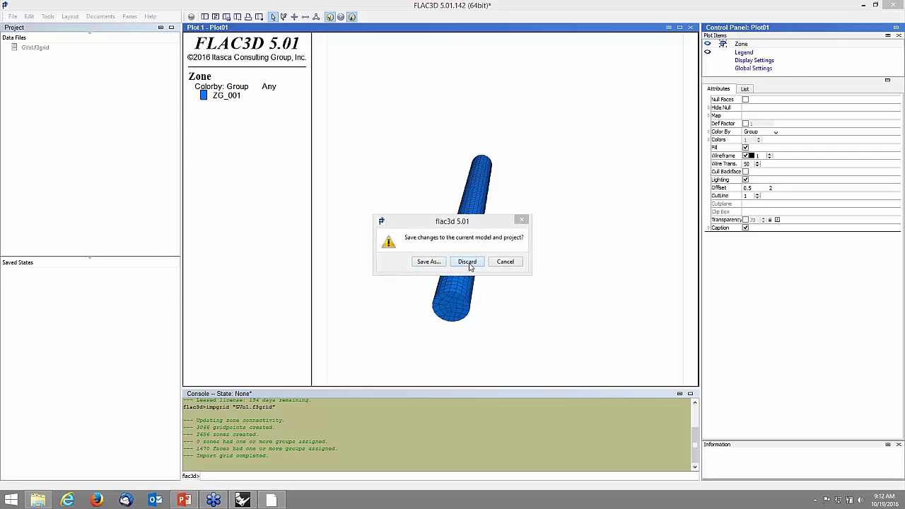
pyautogui.hotkey('alt', 'Tab')
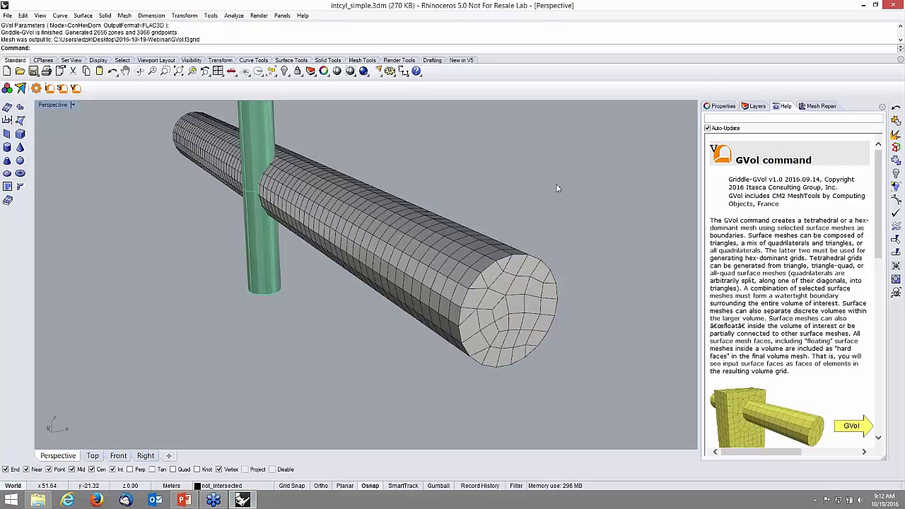
# Step: Undo the earlier mesh operations on the horizontal cylinder, back to the two original polysurfaces
pyautogui.hotkey('ctrl', 'z')
pyautogui.hotkey('ctrl', 'z')
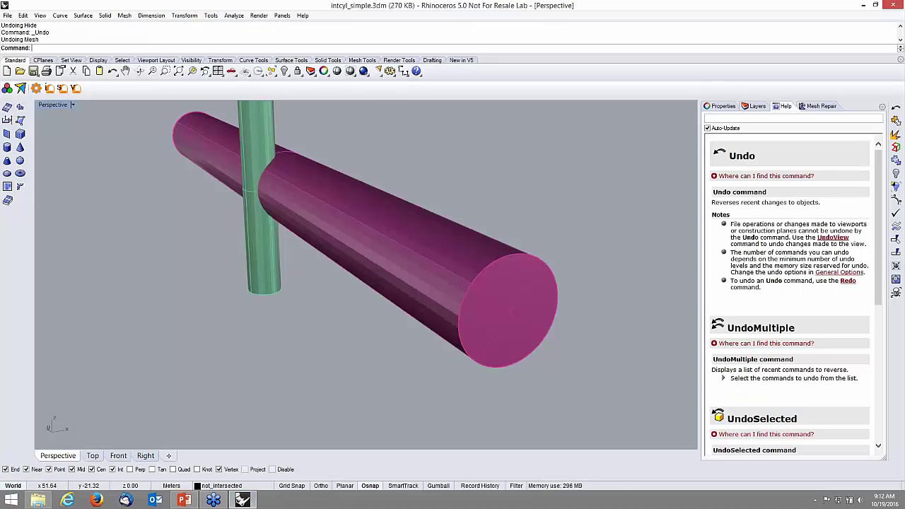
pyautogui.scroll(-2, 334, 205)
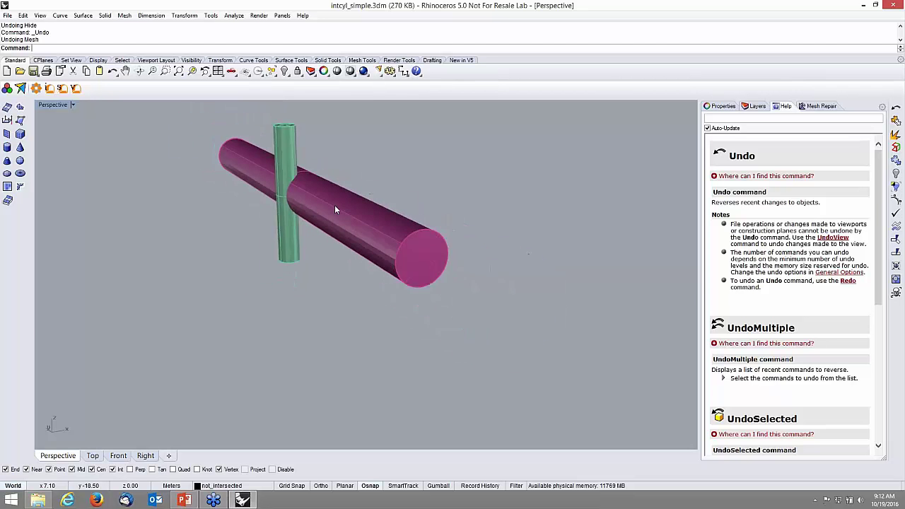
# Step: Mesh both cylinder polysurfaces at the highest polygon density and inspect the mesh edges where they intersect
pyautogui.click(270, 155)
pyautogui.keyDown('shift'); pyautogui.click(299, 180); pyautogui.keyUp('shift')
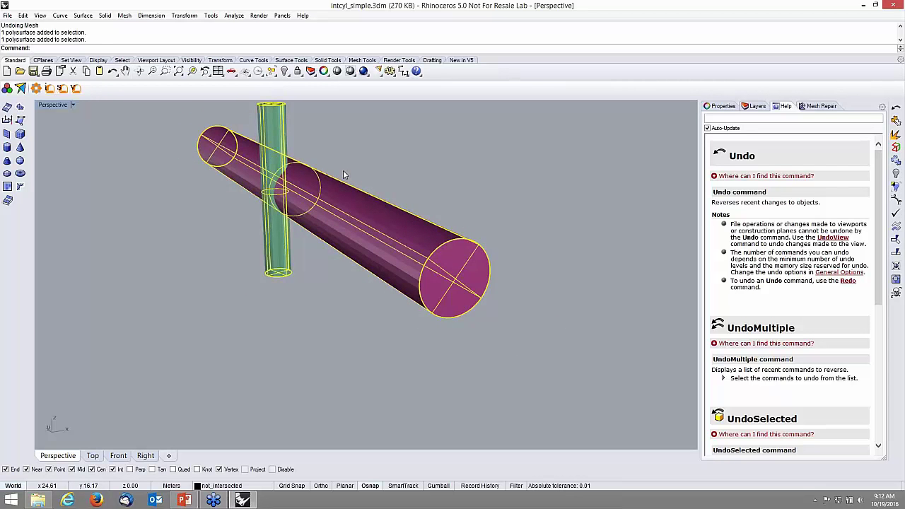
pyautogui.press('Return')
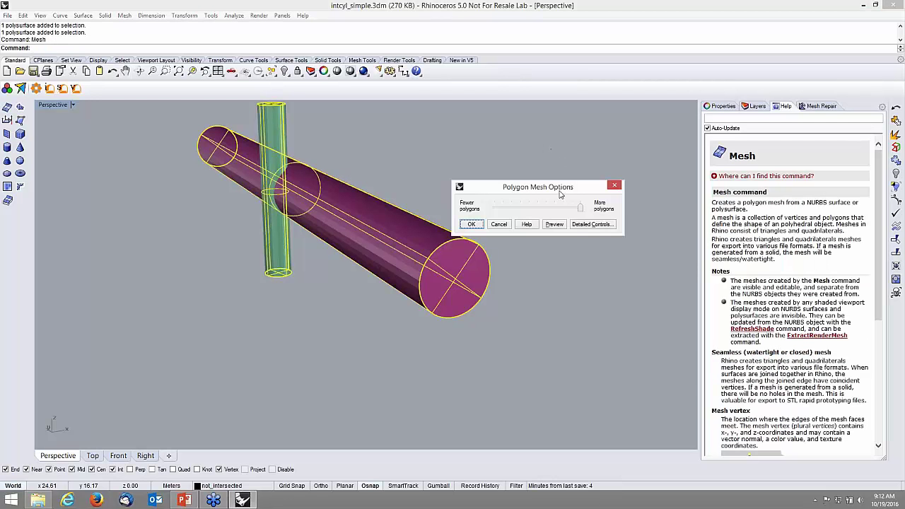
pyautogui.click(473, 225)
pyautogui.scroll(5, 285, 184)
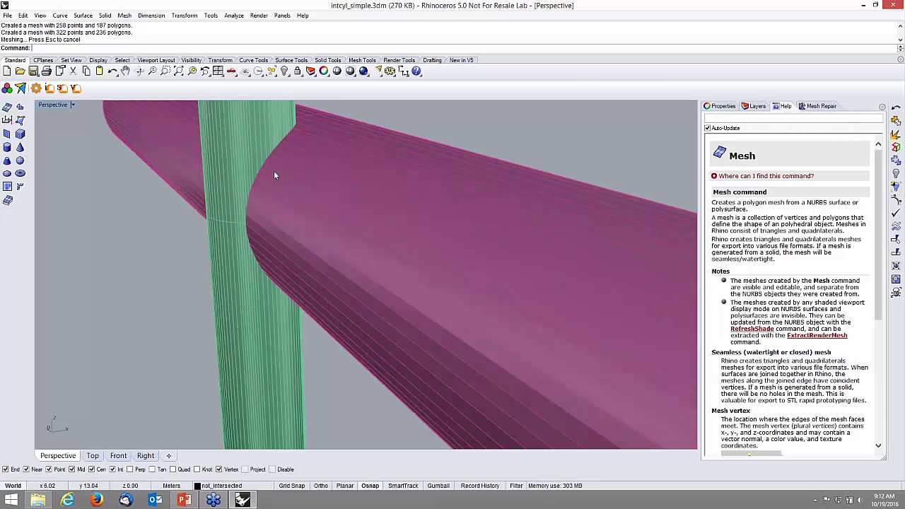
pyautogui.scroll(4, 275, 175)
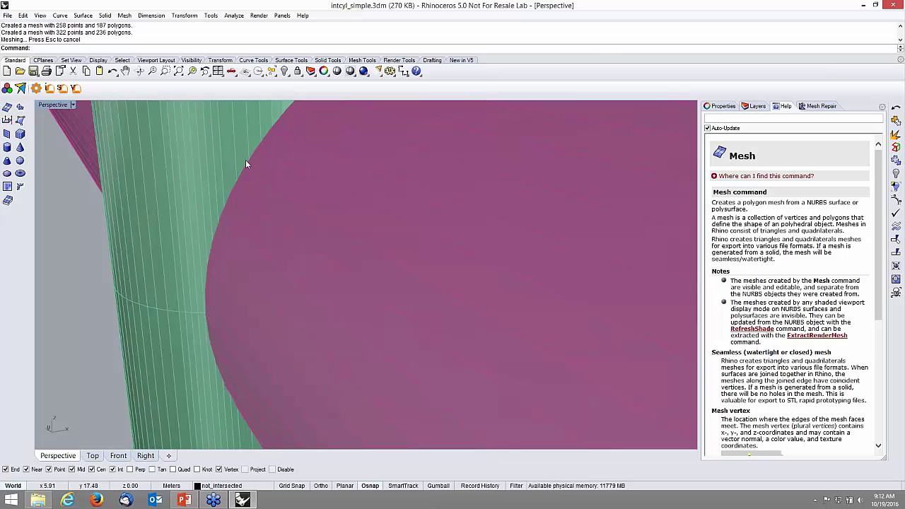
pyautogui.scroll(-8, 232, 203)
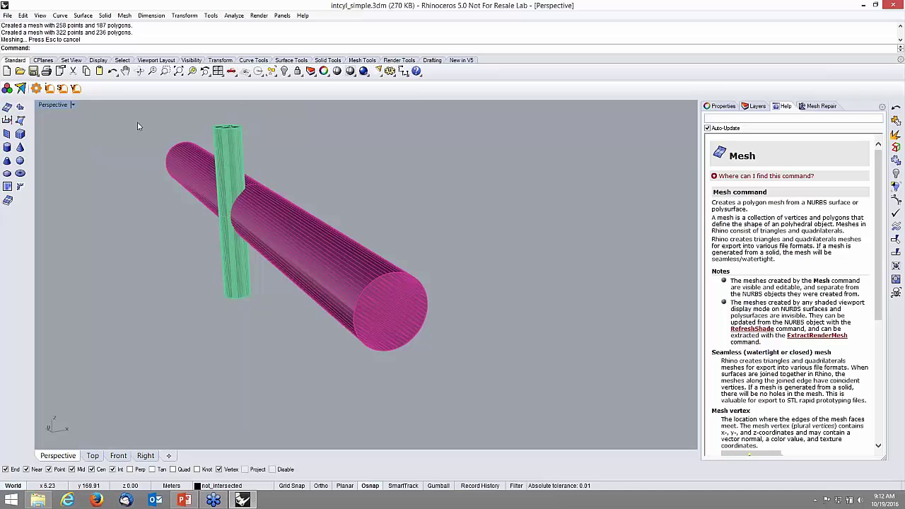
# Step: Intersect the two cylinder meshes with GInt, using Tolerance=-1 and DeleteInput=Yes
pyautogui.moveTo(122, 113); pyautogui.dragTo(476, 374)
pyautogui.click(48, 88)
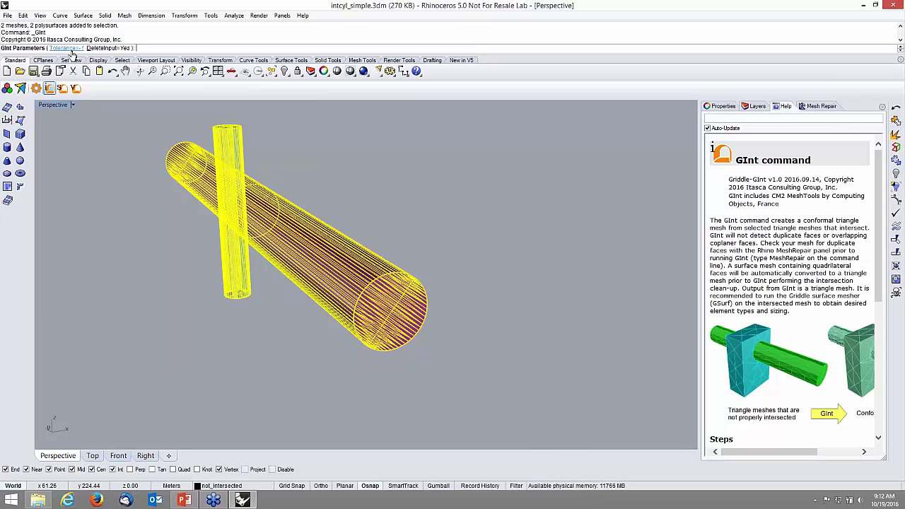
pyautogui.press('Return')
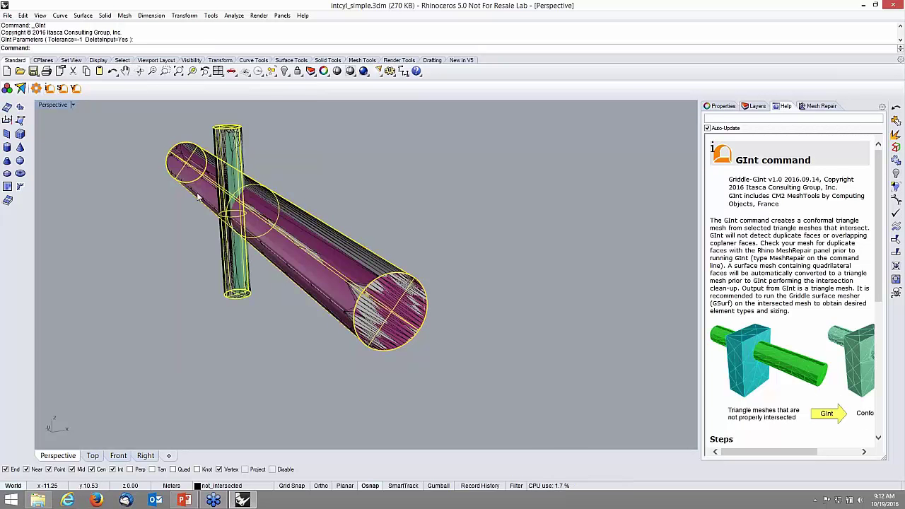
# Step: Hide the magenta cylinder's polysurface and pick the intersected mesh at the green vertical cylinder
pyautogui.click(358, 187)
pyautogui.click(343, 285)
pyautogui.write('Hide')
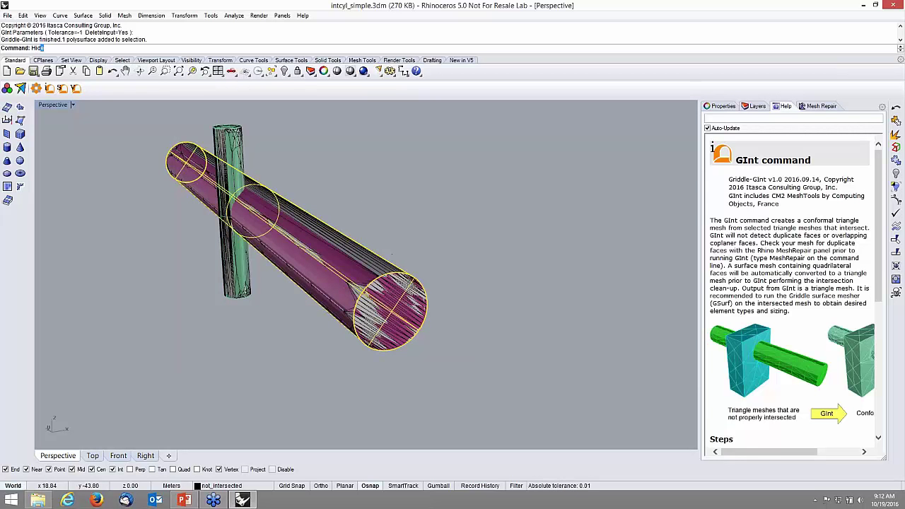
pyautogui.press('Return')
pyautogui.click(232, 260)
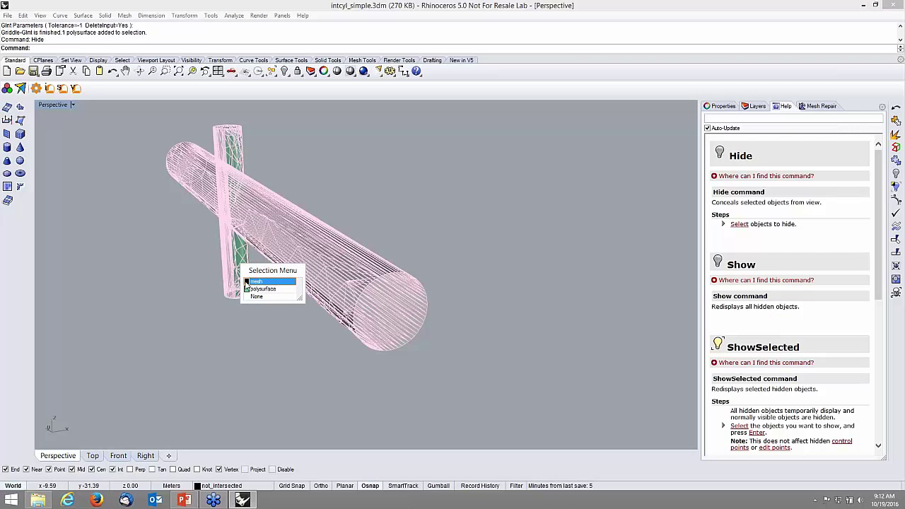
pyautogui.click(248, 282)
pyautogui.scroll(3, 239, 203)
# Step: Undo the last hide, GInt and Mesh operations on the two cylinders
pyautogui.hotkey('ctrl', 'z')
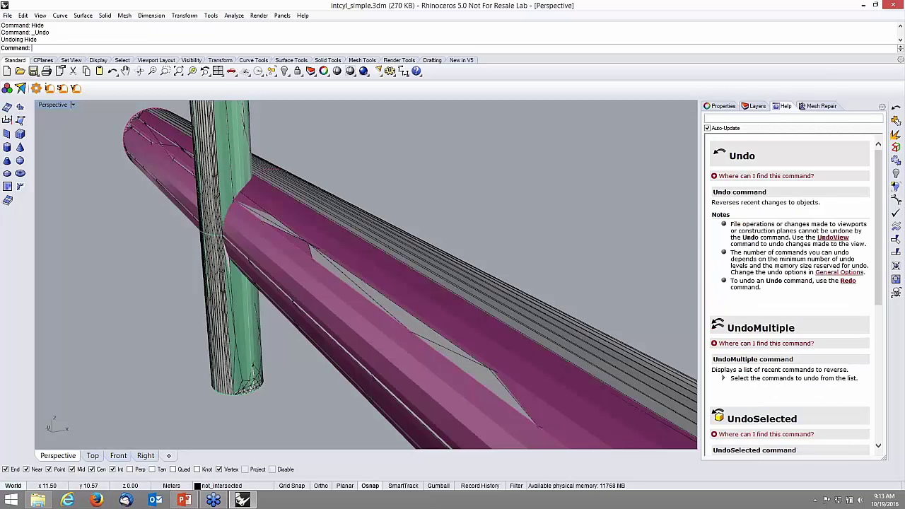
pyautogui.hotkey('ctrl', 'z')
pyautogui.press('Escape')
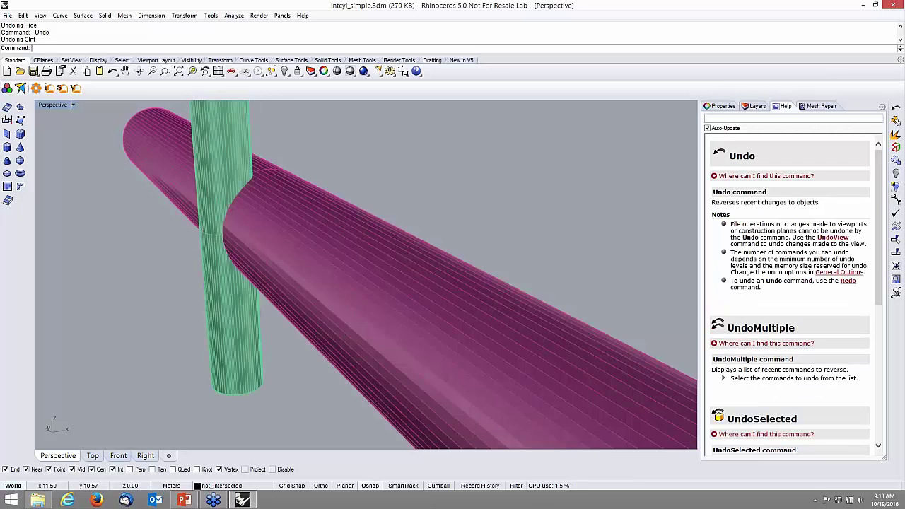
pyautogui.scroll(-5, 290, 198)
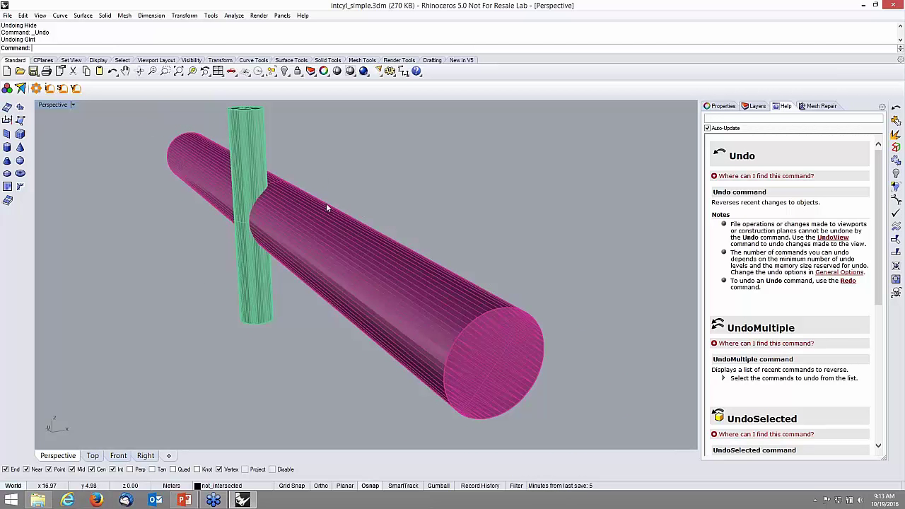
pyautogui.hotkey('ctrl', 'z')
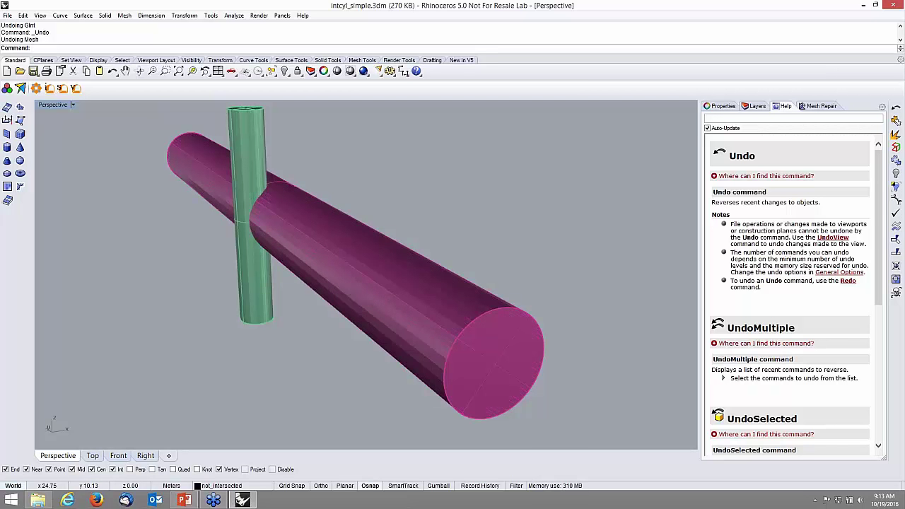
pyautogui.scroll(-5, 365, 191)
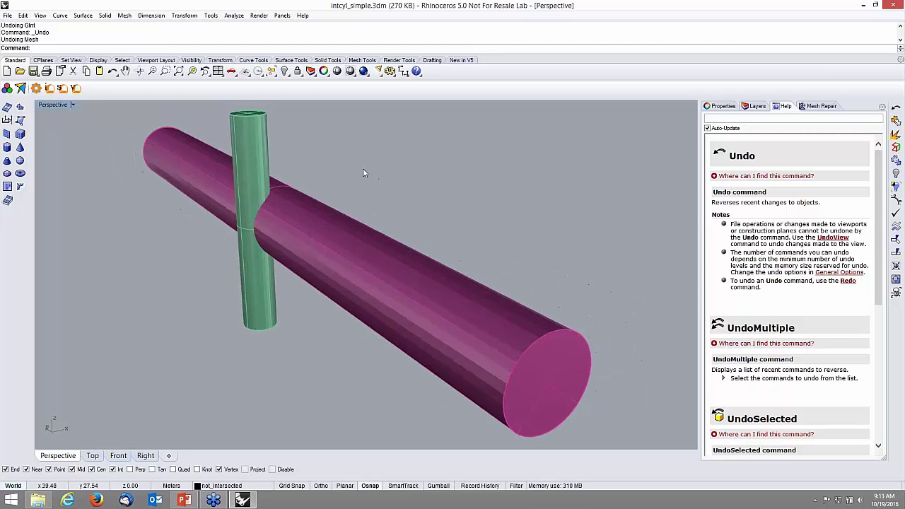
# Step: Try moving and hiding one of the cylinders, and undo both changes
pyautogui.click(283, 178)
pyautogui.moveTo(283, 178); pyautogui.dragTo(216, 214)
pyautogui.hotkey('ctrl', 'h')
pyautogui.moveTo(430, 172); pyautogui.dragTo(405, 178, button='right')
pyautogui.hotkey('ctrl', 'z')
pyautogui.hotkey('ctrl', 'z')
pyautogui.press('Escape')
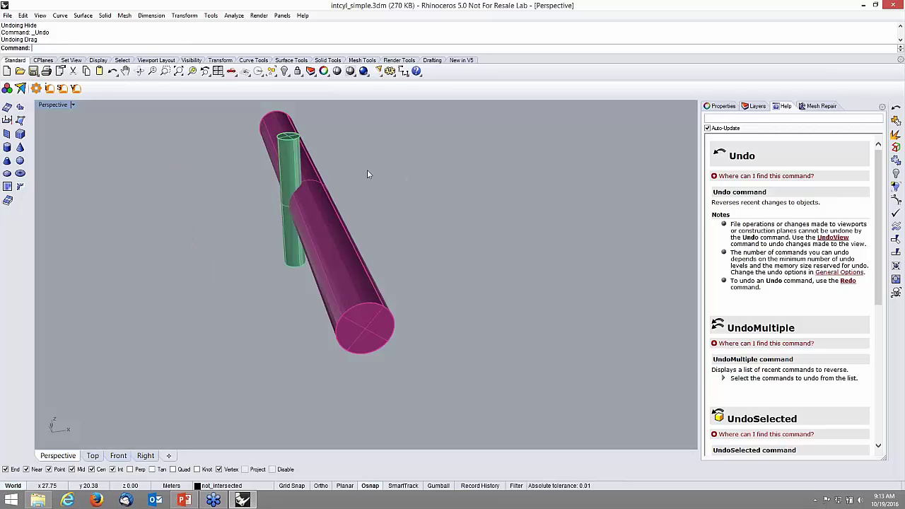
# Step: Merge both cylinder polysurfaces into one non-manifold polysurface with NonmanifoldMerge
pyautogui.press('Home')
pyautogui.hotkey('ctrl', 'a')
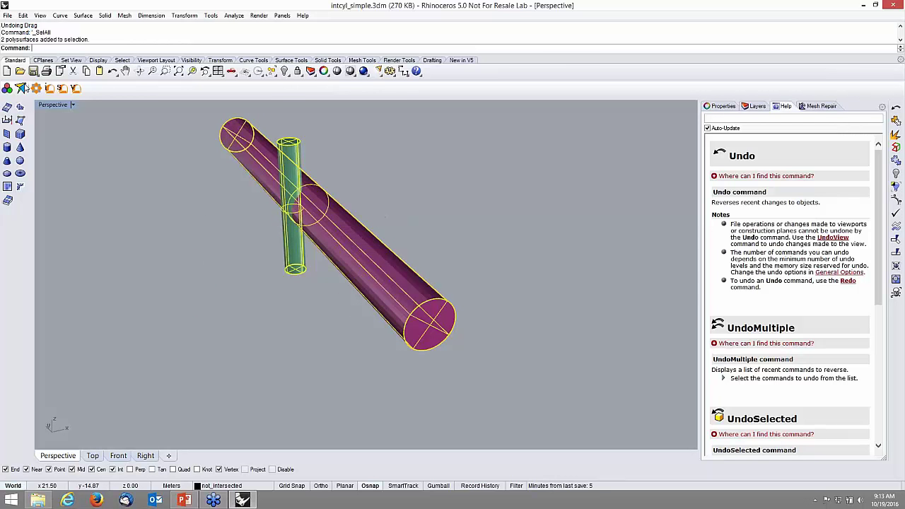
pyautogui.click(21, 86)
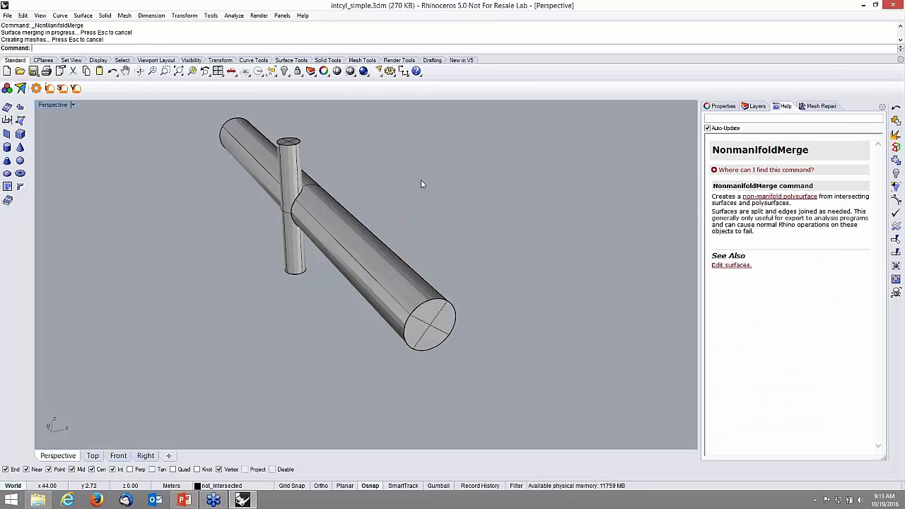
# Step: Mesh the merged polysurface at the highest polygon density and inspect the edges along the cylinder intersection
pyautogui.click(380, 188)
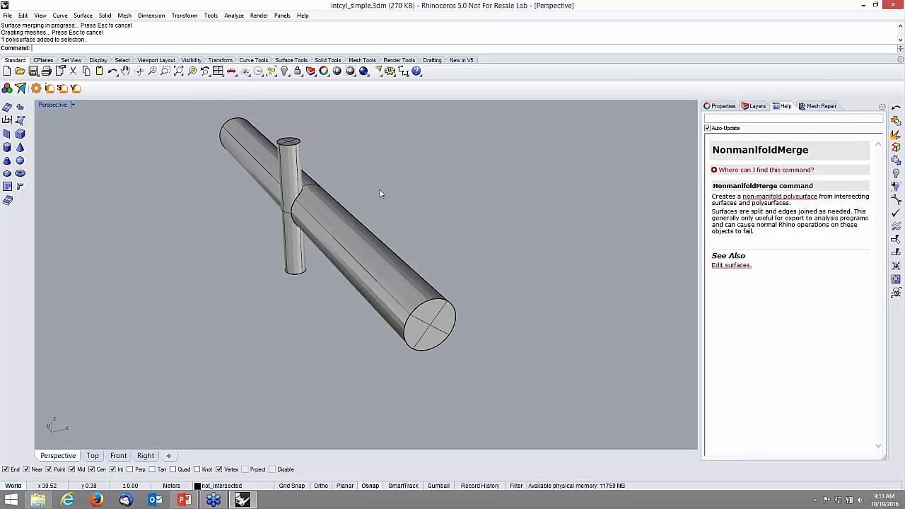
pyautogui.click(335, 203)
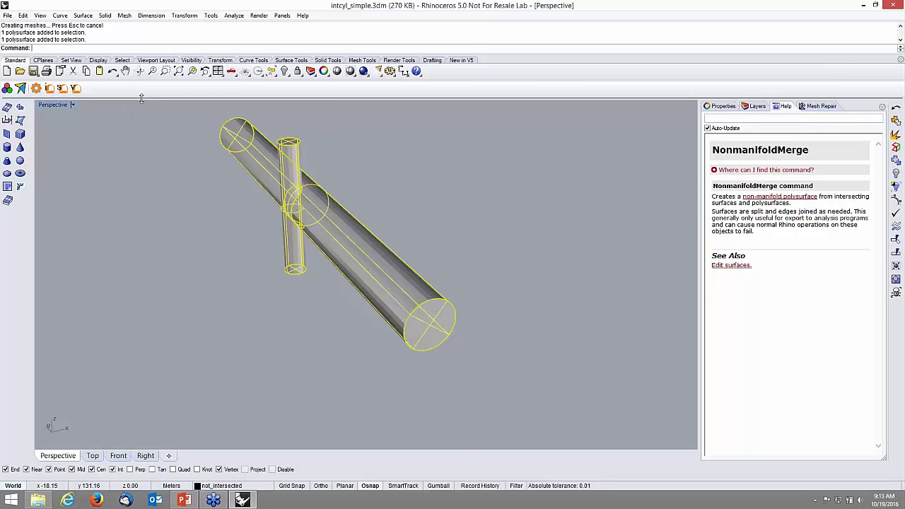
pyautogui.write('Mesh')
pyautogui.press('Return')
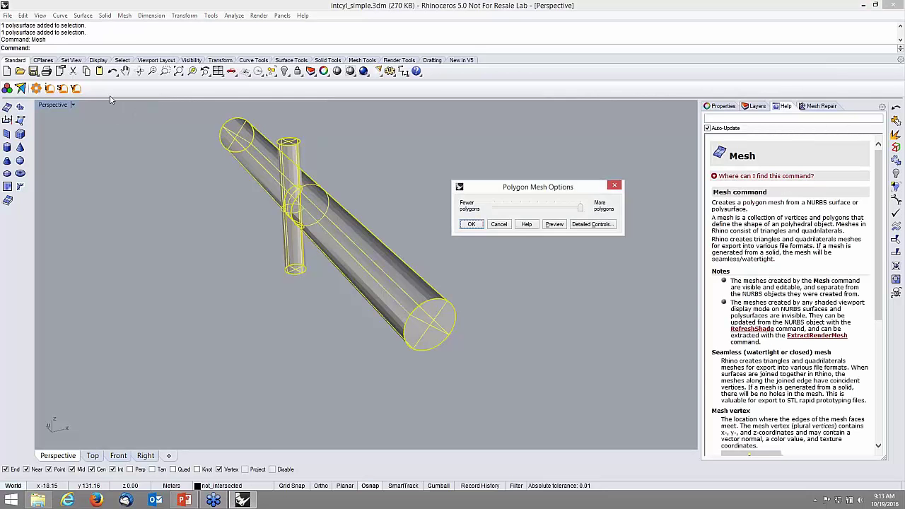
pyautogui.click(472, 225)
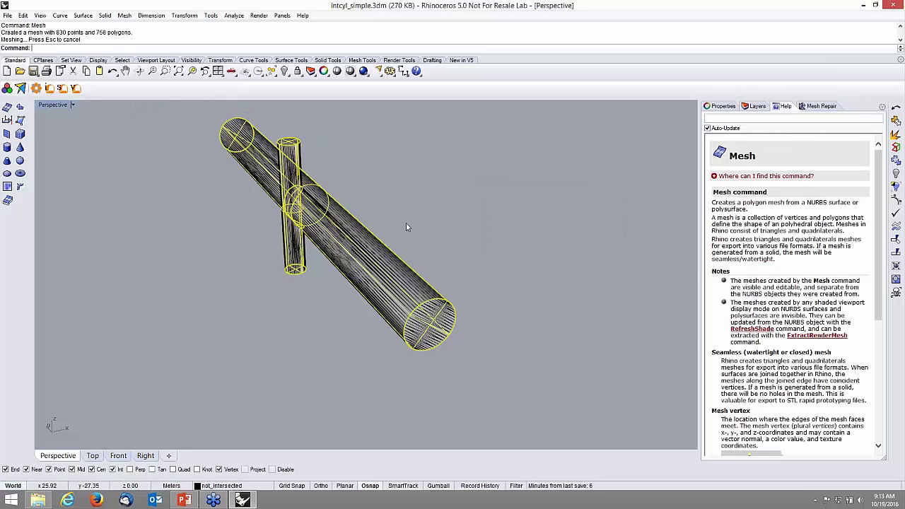
pyautogui.scroll(10, 308, 203)
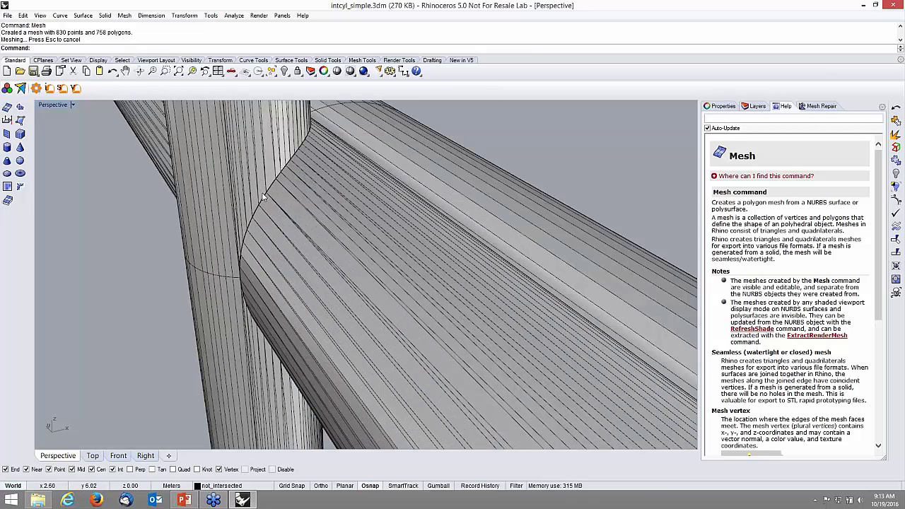
pyautogui.scroll(-5, 267, 197)
# Step: Hide the merged polysurface, leaving only its mesh in view
pyautogui.click(350, 260)
pyautogui.click(379, 290)
pyautogui.write('Hide')
pyautogui.press('Return')
pyautogui.press('Return')
pyautogui.press('Return')
# Step: Remesh the merged cylinders' mesh with GSurf in QuadDom mode, using MaxEdgeLength=2, RidgeAngle=20 and MaxGradation=0.1, and inspect the intersection
pyautogui.click(337, 236)
pyautogui.click(63, 89)
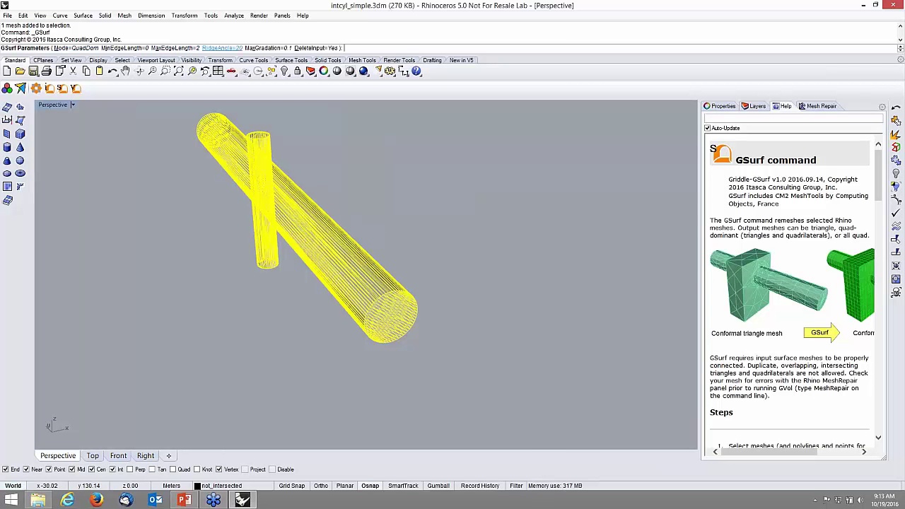
pyautogui.press('Return')
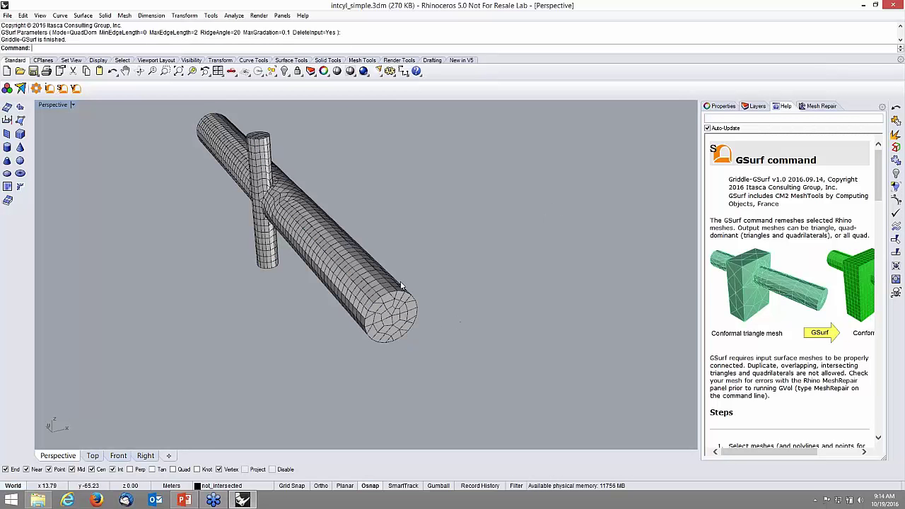
pyautogui.scroll(5, 245, 200)
pyautogui.scroll(2, 250, 188)
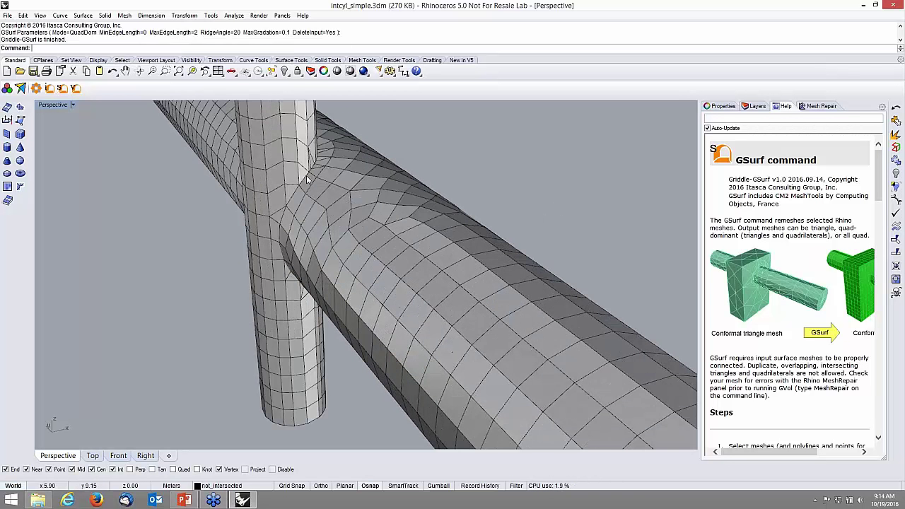
# Step: Generate a ConHexDom volume mesh from the remeshed intersecting cylinders with GVol, using FLAC3D as the output format
pyautogui.scroll(-6, 307, 176)
pyautogui.scroll(-2, 460, 204)
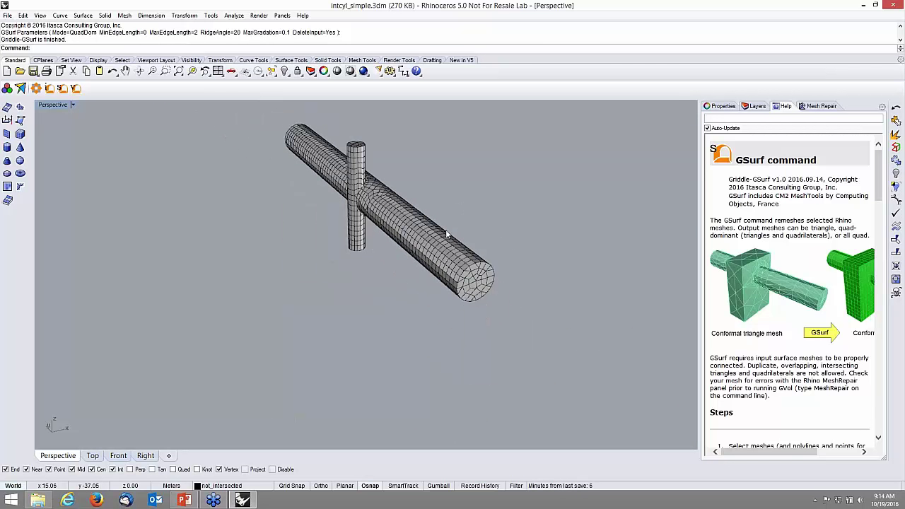
pyautogui.click(421, 223)
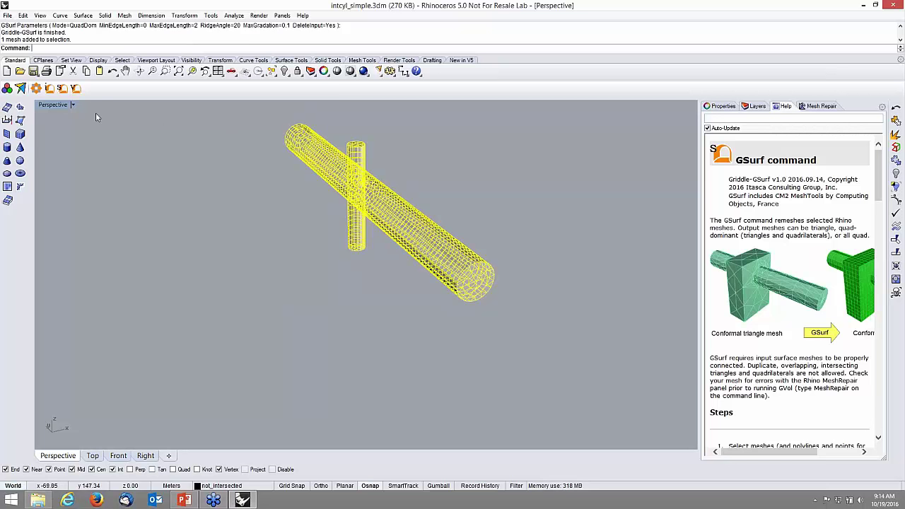
pyautogui.click(74, 87)
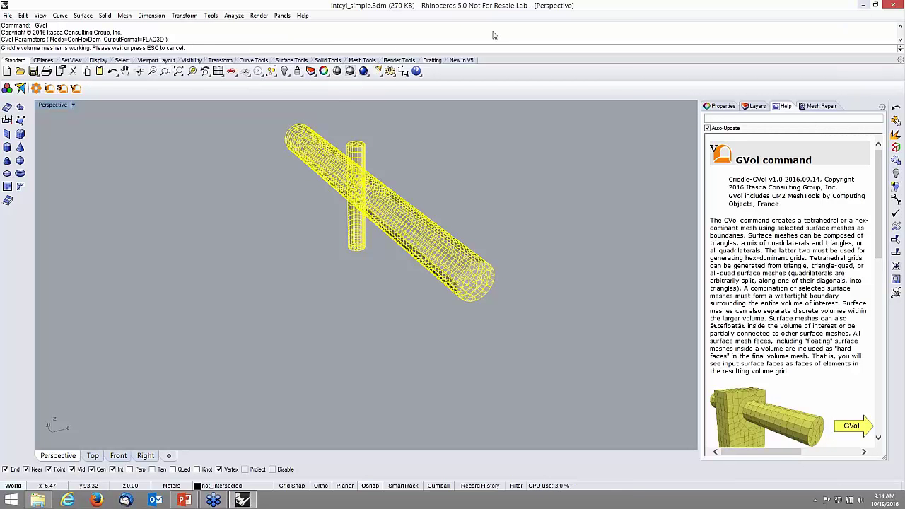
# Step: Open FLAC3D and import the grid file GVol.f3grid
pyautogui.click(863, 5)
pyautogui.doubleClick(293, 151)
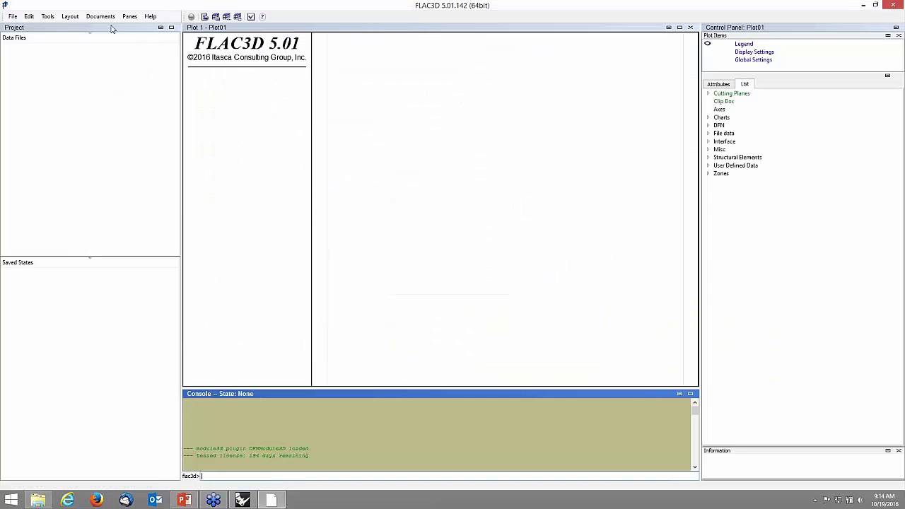
pyautogui.click(13, 17)
pyautogui.moveTo(30, 189)
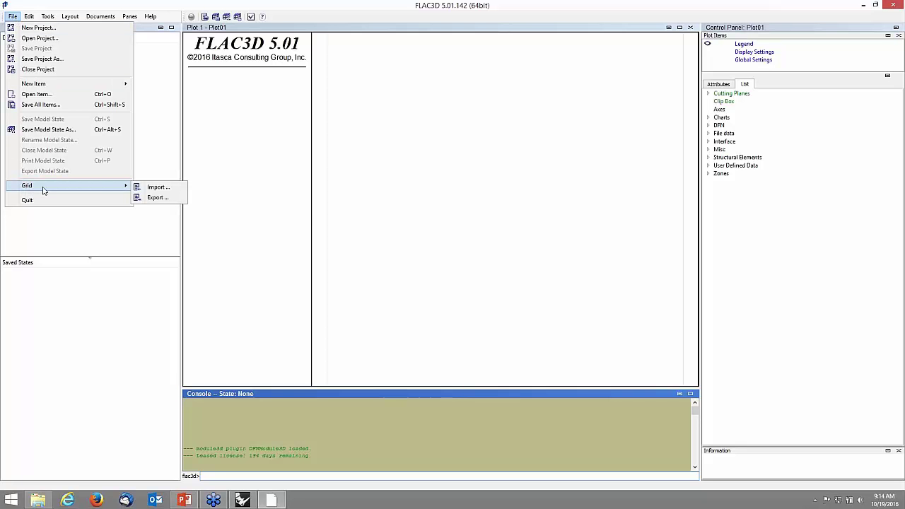
pyautogui.click(157, 187)
pyautogui.doubleClick(385, 196)
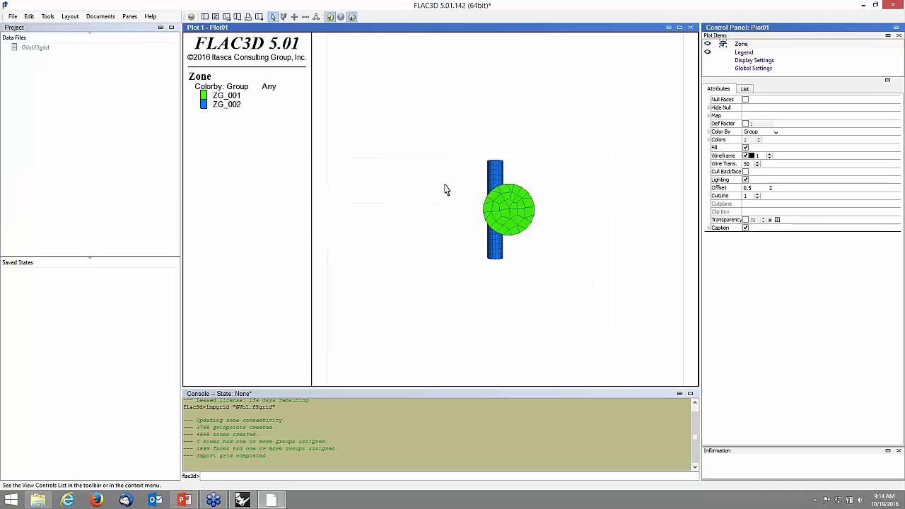
# Step: Hide zone groups ZG_001 and ZG_003 in the plot to examine the remaining vertical cylinder at the intersection
pyautogui.rightClick(450, 215)
pyautogui.moveTo(454, 271); pyautogui.dragTo(587, 216)
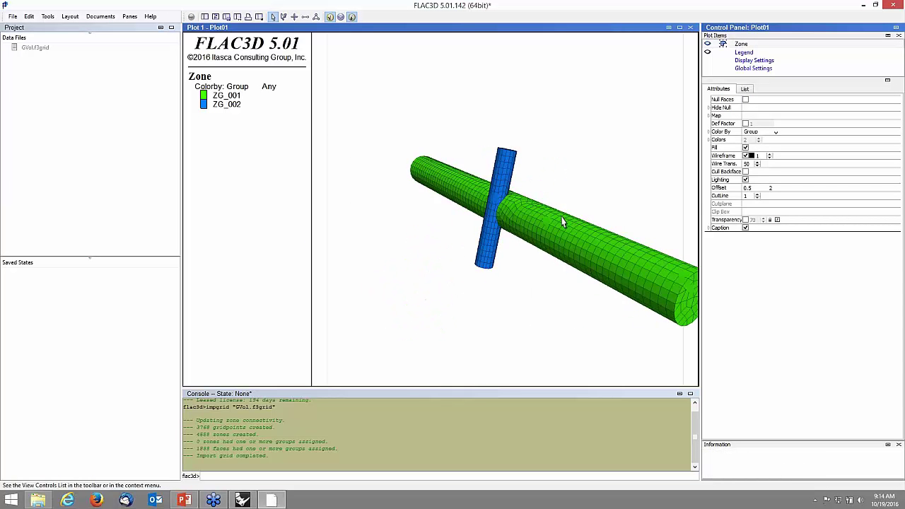
pyautogui.rightClick(530, 223)
pyautogui.click(552, 233)
pyautogui.moveTo(573, 215); pyautogui.dragTo(491, 214)
pyautogui.scroll(4, 493, 218)
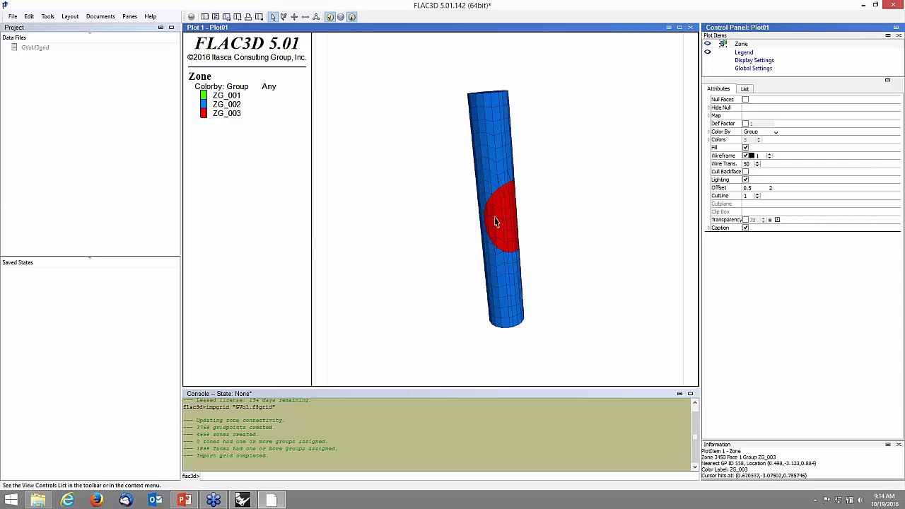
pyautogui.rightClick(495, 218)
pyautogui.click(523, 222)
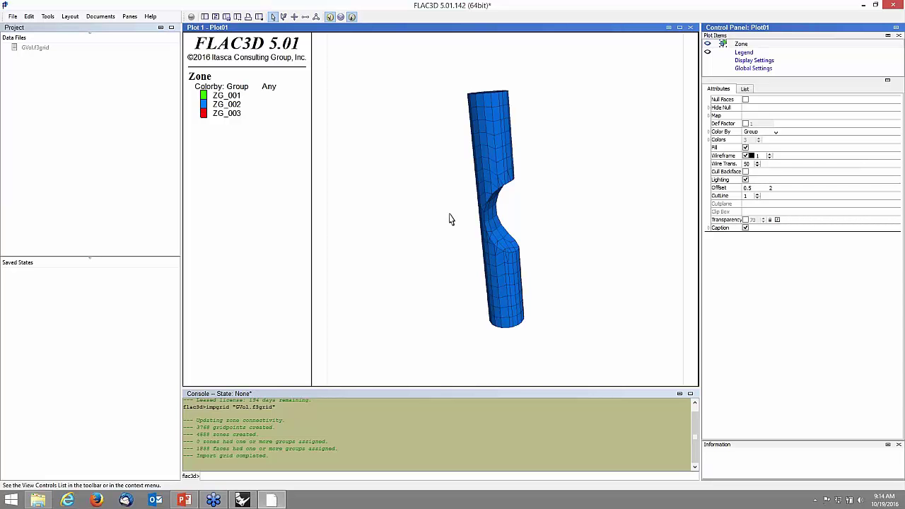
# Step: Close FLAC3D, discarding the model changes, and return to Rhino
pyautogui.click(893, 5)
pyautogui.click(469, 263)
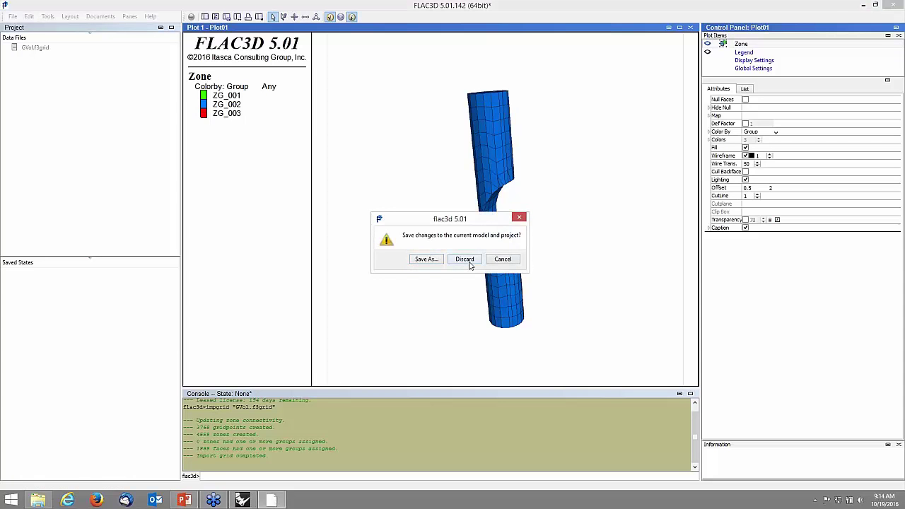
pyautogui.click(241, 501)
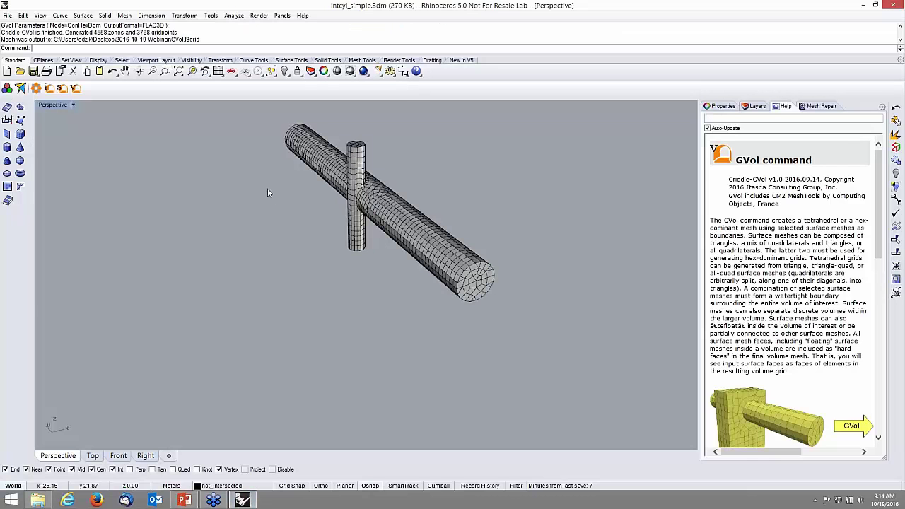
# Step: Undo the GSurf remesh, the hiding, the meshing and the NonmanifoldMerge to restore the two separate cylinder polysurfaces
pyautogui.hotkey('ctrl', 'z')
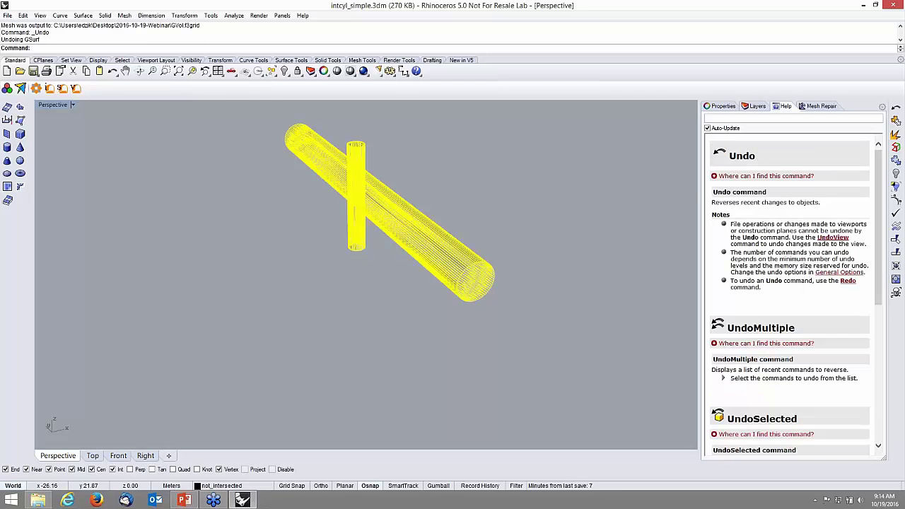
pyautogui.hotkey('ctrl', 'z')
pyautogui.hotkey('ctrl', 'z')
pyautogui.hotkey('ctrl', 'z')
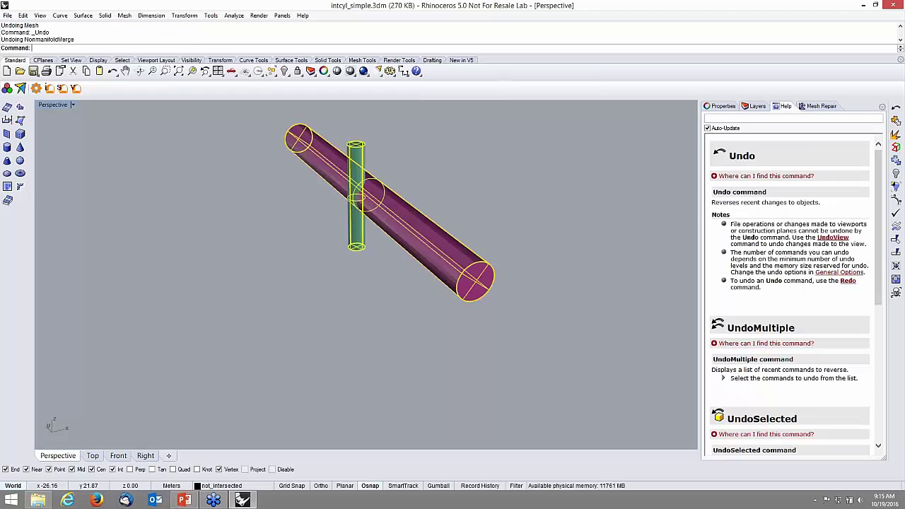
# Step: Hide the thin vertical cylinder, leaving only the long cylinder in view
pyautogui.click(273, 192)
pyautogui.click(354, 160)
pyautogui.write('Hide')
pyautogui.press('Return')
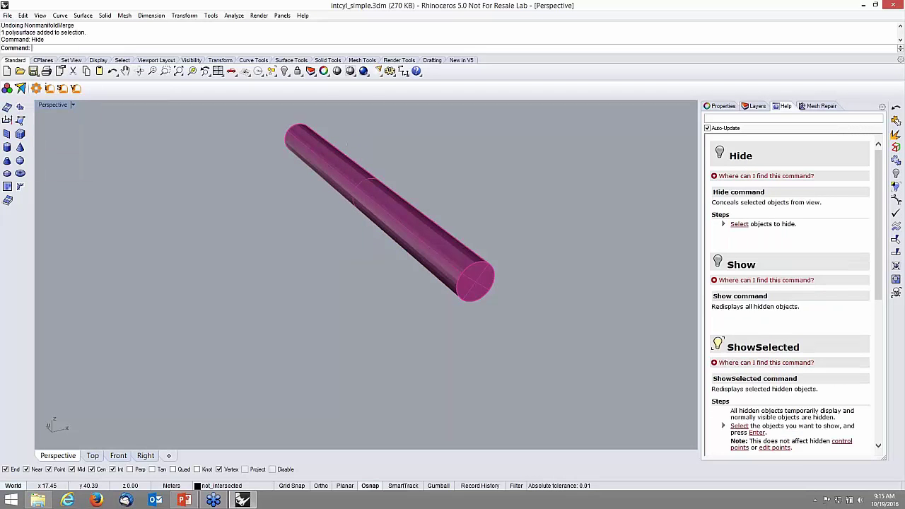
# Step: Mesh the long cylinder with maximum aspect ratio 1, maximum edge length 2, mesh refinement on and texture packing off, and inspect the mesh
pyautogui.scroll(2, 411, 216)
pyautogui.click(410, 217)
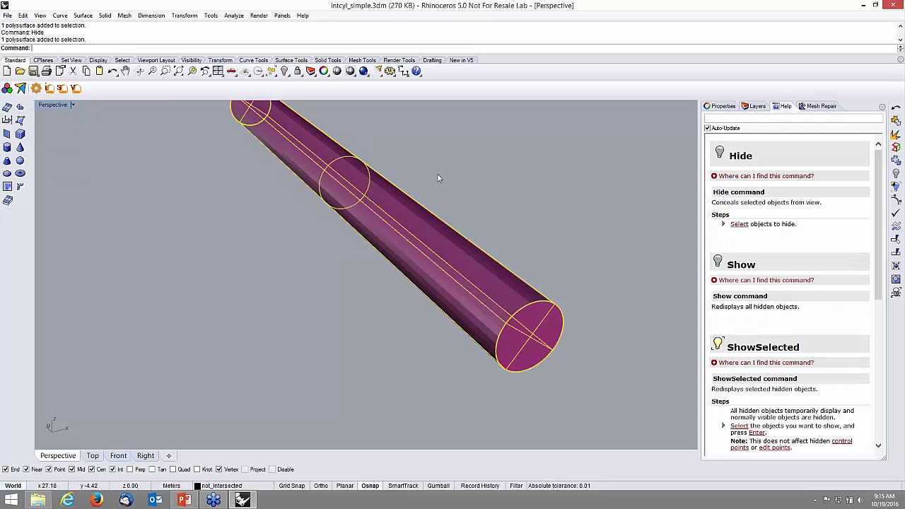
pyautogui.write('Mesh')
pyautogui.press('Return')
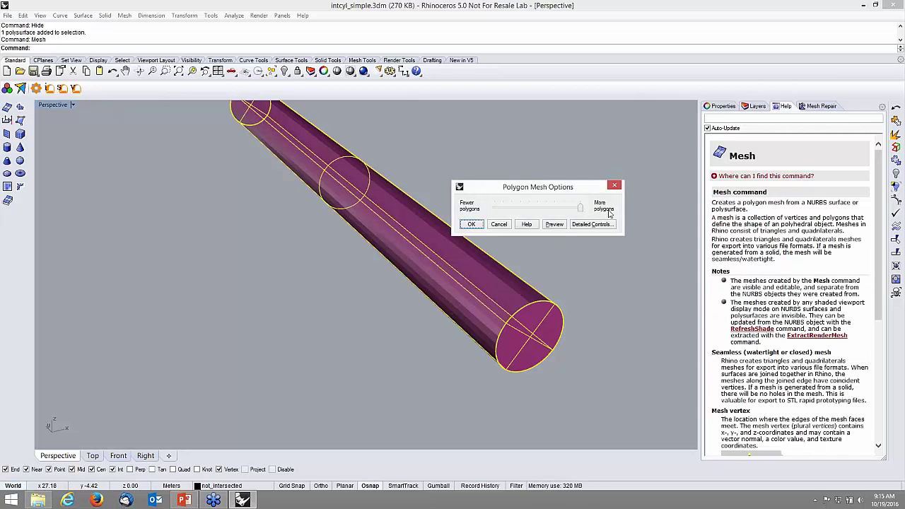
pyautogui.click(576, 226)
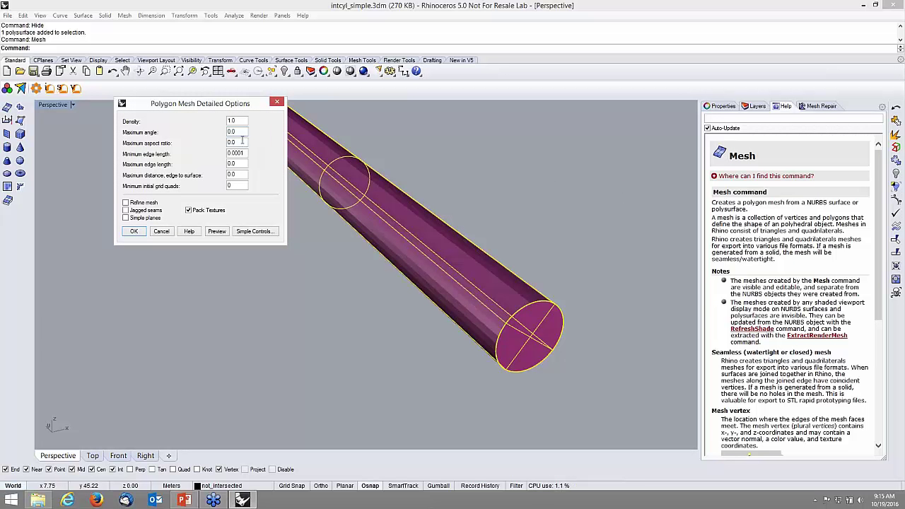
pyautogui.doubleClick(243, 142)
pyautogui.write('1')
pyautogui.doubleClick(228, 164)
pyautogui.write('2')
pyautogui.click(145, 203)
pyautogui.click(188, 210)
pyautogui.click(145, 231)
pyautogui.scroll(3, 457, 208)
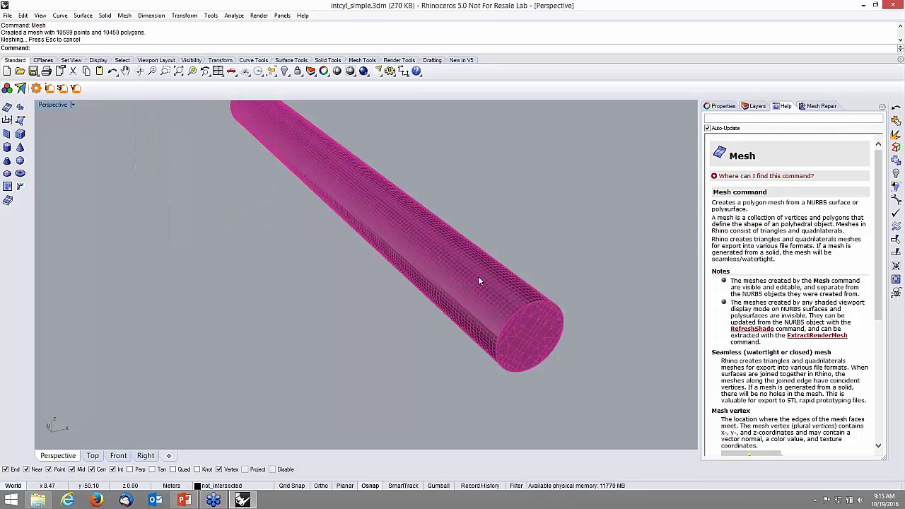
pyautogui.scroll(2, 481, 277)
pyautogui.scroll(-4, 448, 285)
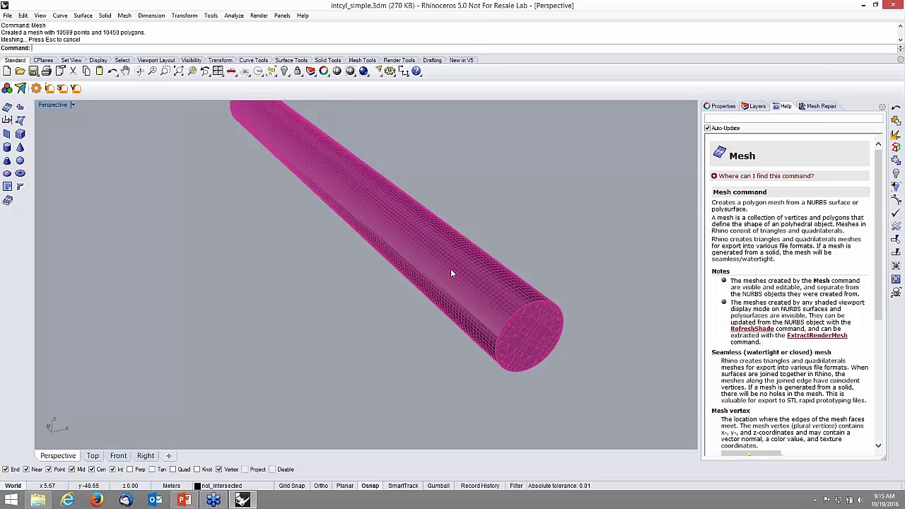
# Step: Check the long cylinder's mesh for errors with MeshRepair
pyautogui.click(459, 272)
pyautogui.click(476, 297)
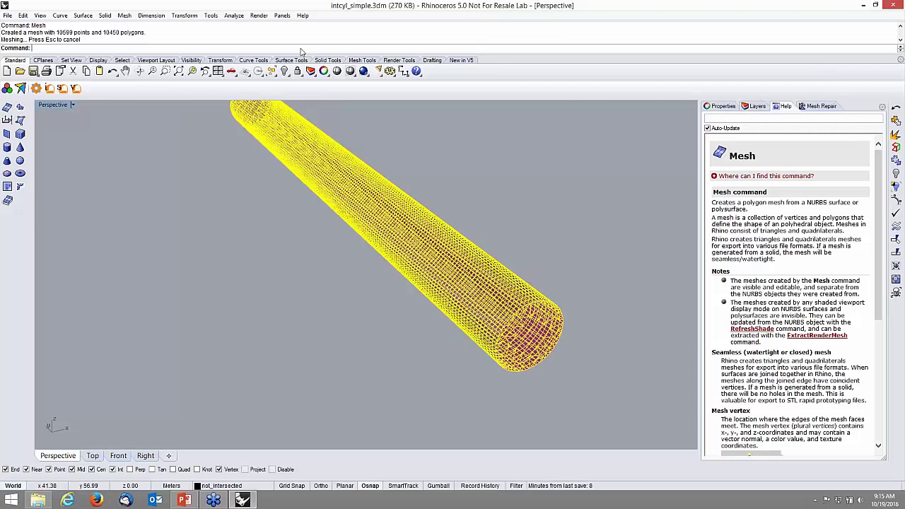
pyautogui.write('MeshRepair')
pyautogui.press('Return')
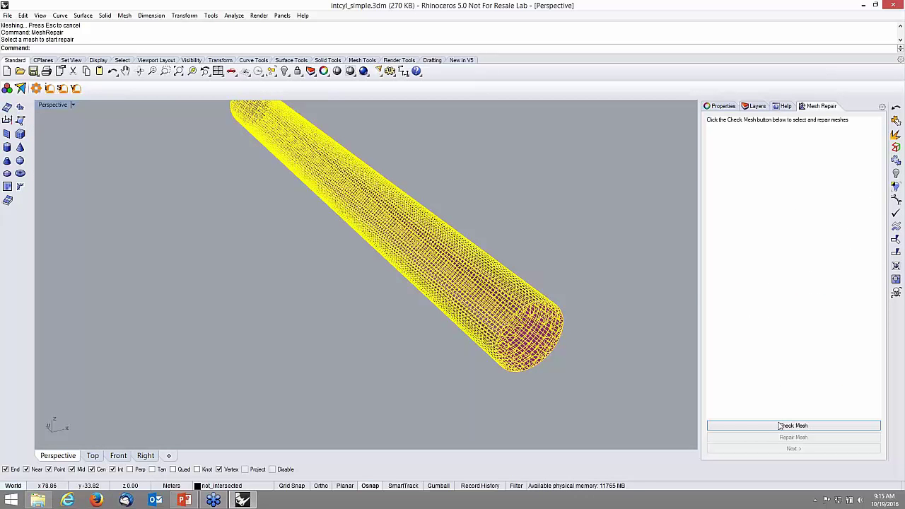
pyautogui.click(780, 424)
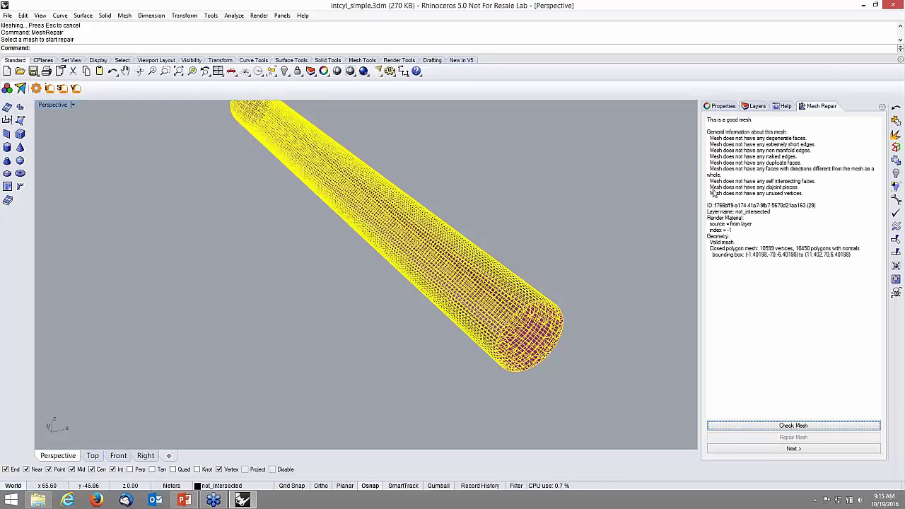
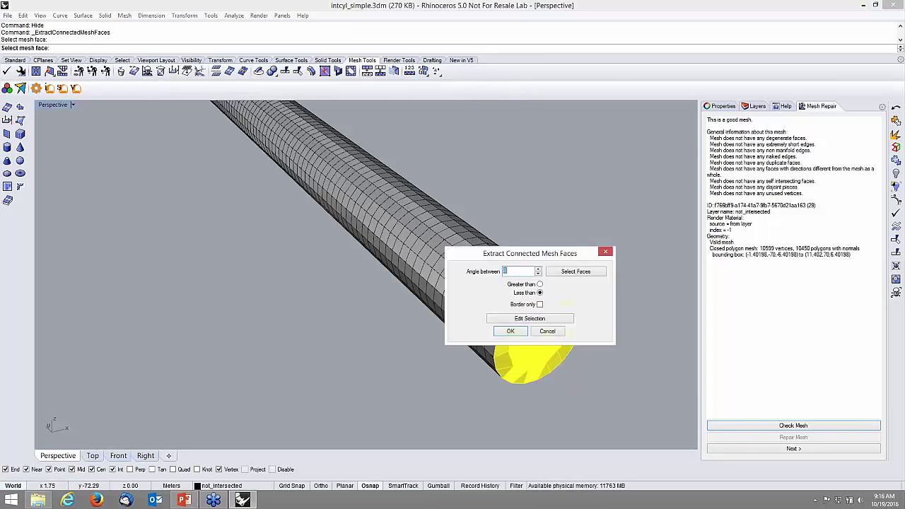
# Step: Extract the connected faces of the cylinder's near end cap as a separate mesh and check the selection of both meshes
pyautogui.click(511, 331)
pyautogui.click(510, 281)
pyautogui.click(584, 240)
pyautogui.click(526, 269)
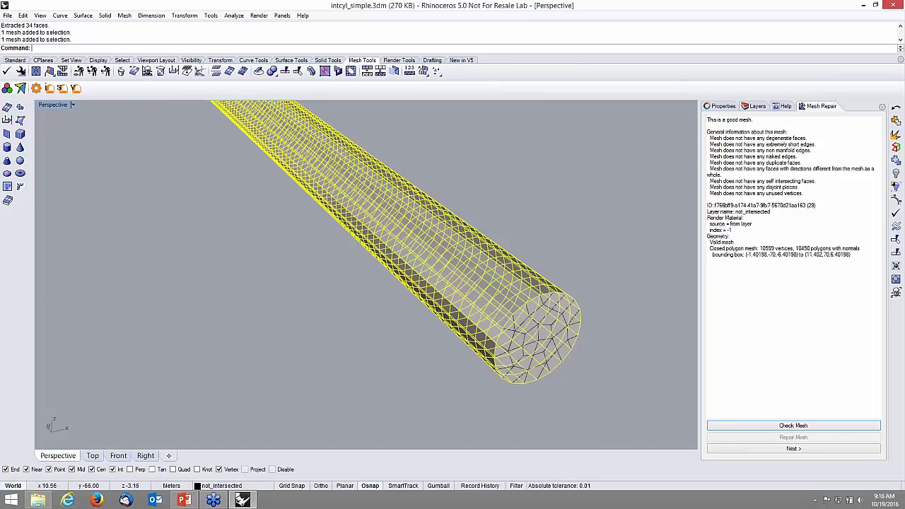
pyautogui.keyDown('shift'); pyautogui.click(551, 324); pyautogui.keyUp('shift')
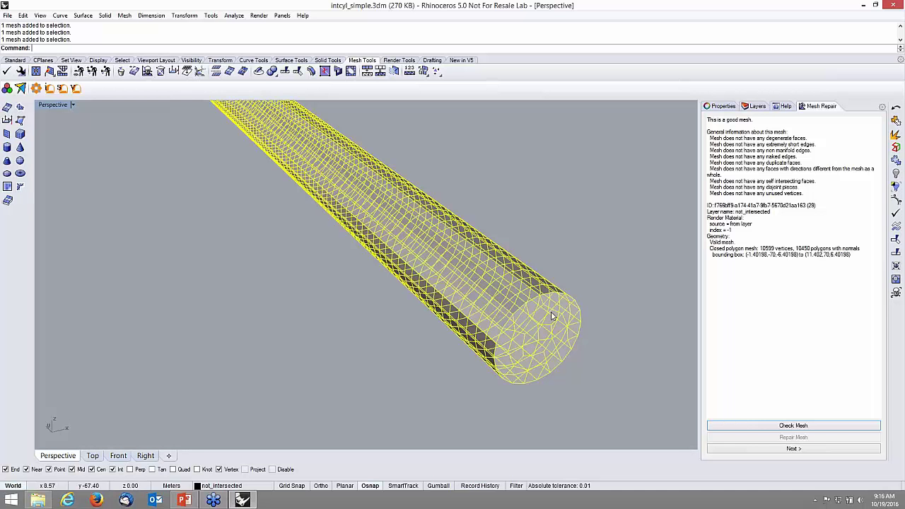
pyautogui.click(557, 245)
pyautogui.hotkey('ctrl', 'a')
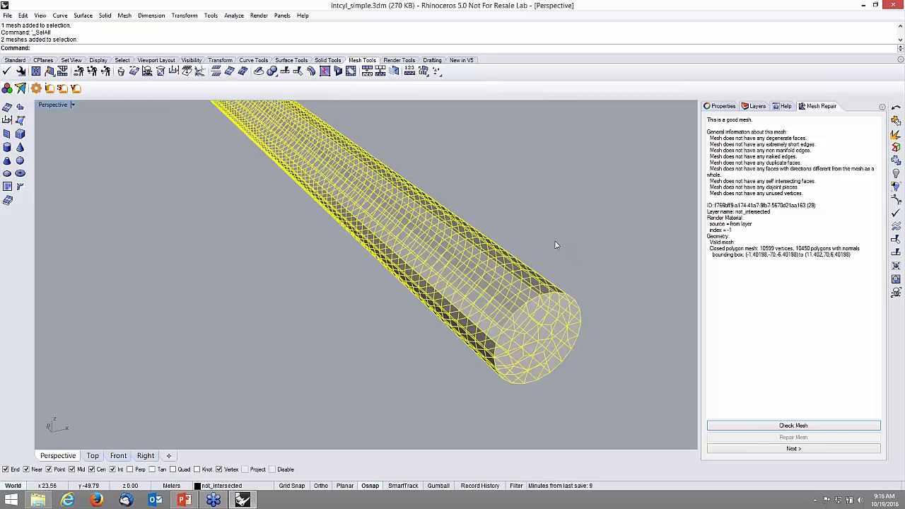
pyautogui.click(547, 239)
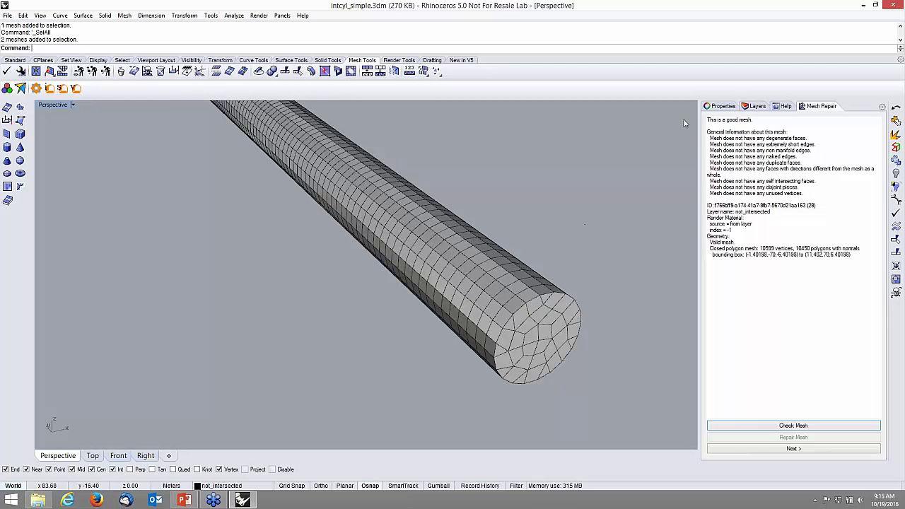
# Step: Name the extracted end-cap mesh 0.25 in its object properties
pyautogui.click(545, 314)
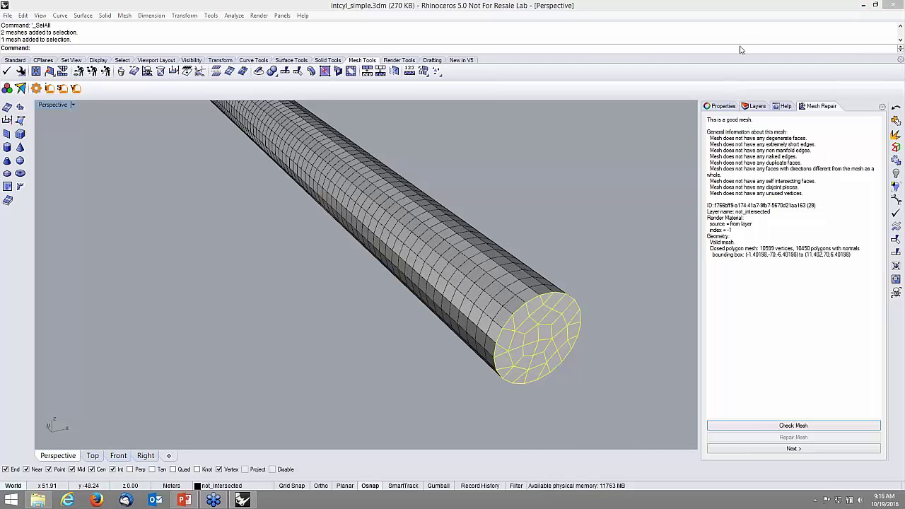
pyautogui.click(724, 108)
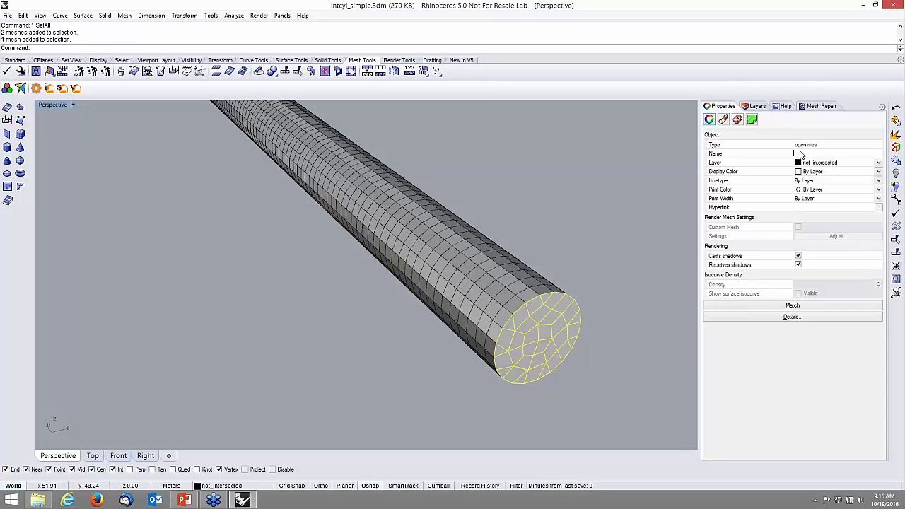
pyautogui.write('0.25')
pyautogui.press('Return')
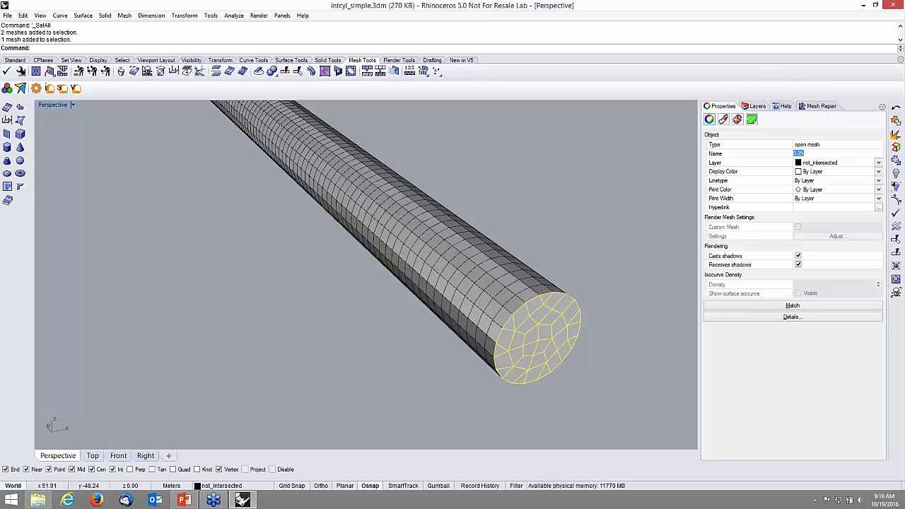
pyautogui.click(497, 208)
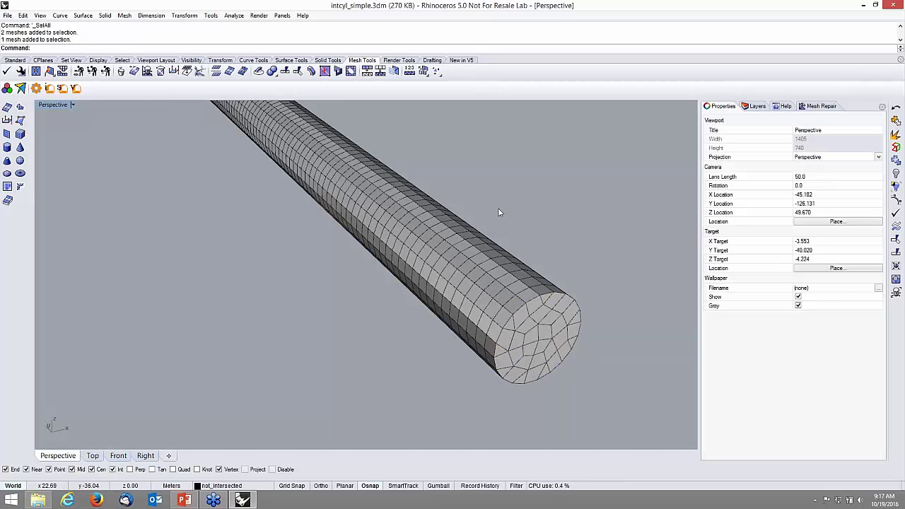
# Step: Remesh both meshes with GSurf in QuadDom mode, using MaxEdgeLength=2, RidgeAngle=20 and MaxGradation=0.1, and inspect the end cap
pyautogui.scroll(-3, 498, 212)
pyautogui.hotkey('ctrl', 'a')
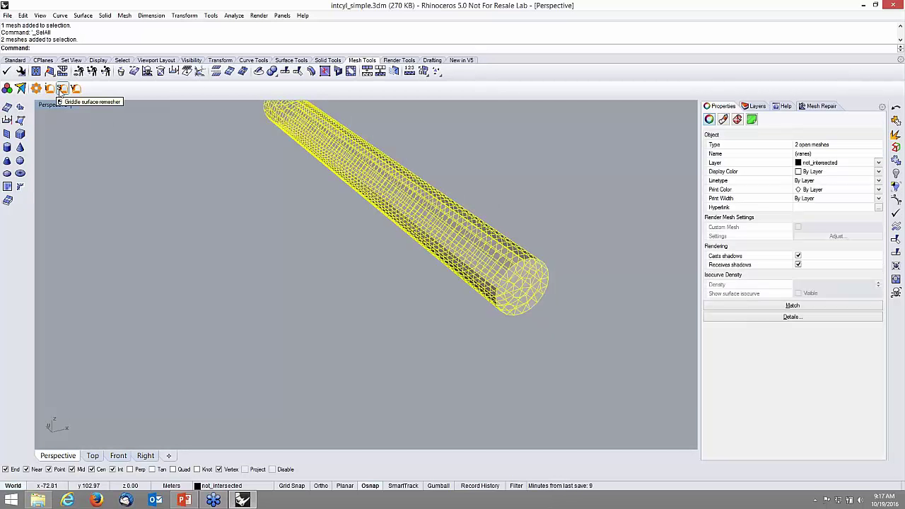
pyautogui.click(62, 88)
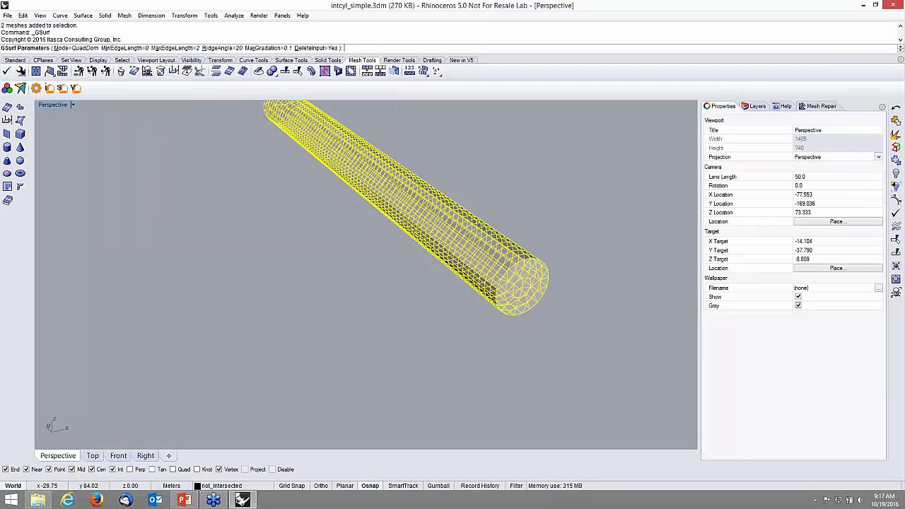
pyautogui.press('Return')
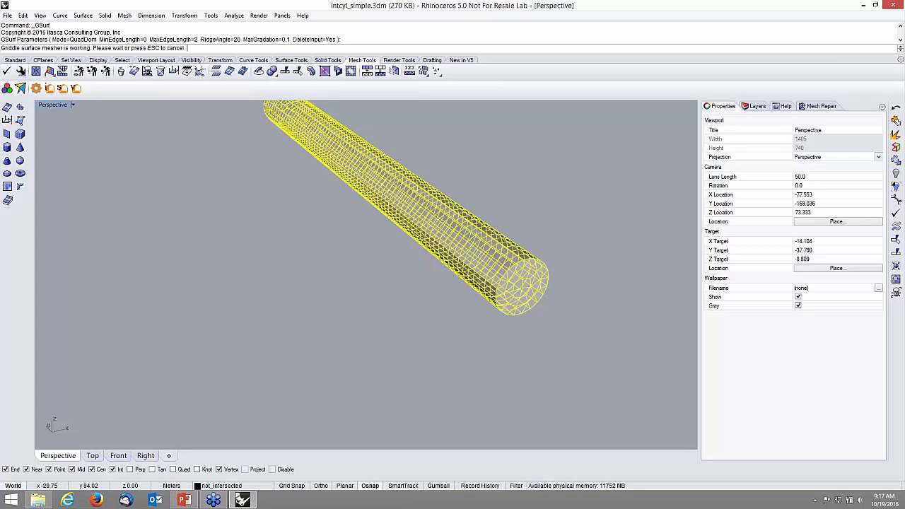
pyautogui.scroll(5, 528, 299)
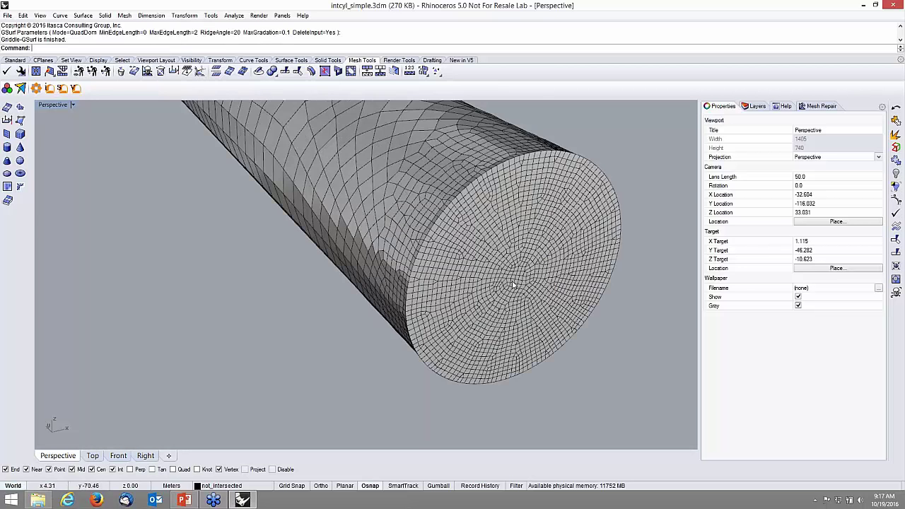
# Step: Undo the last GSurf remesh of the long cylinder and its end cap
pyautogui.scroll(-2, 484, 254)
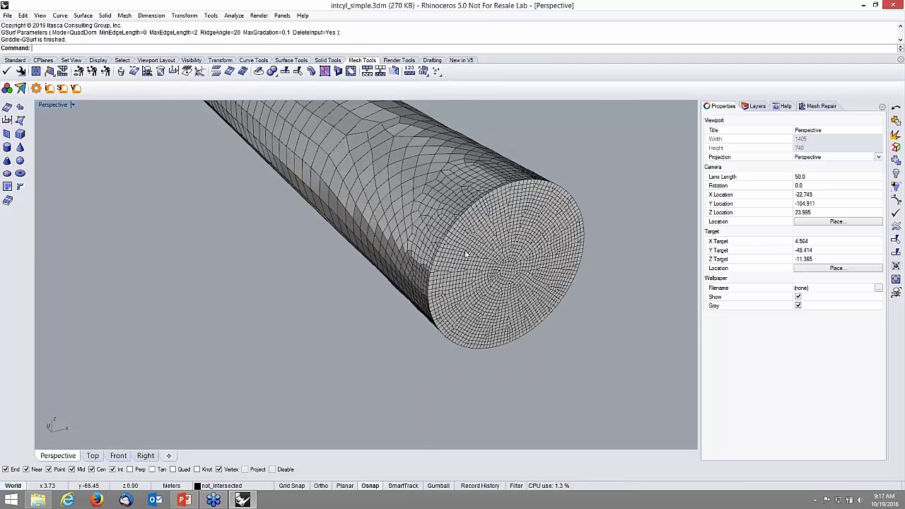
pyautogui.scroll(-2, 472, 252)
pyautogui.scroll(-3, 473, 252)
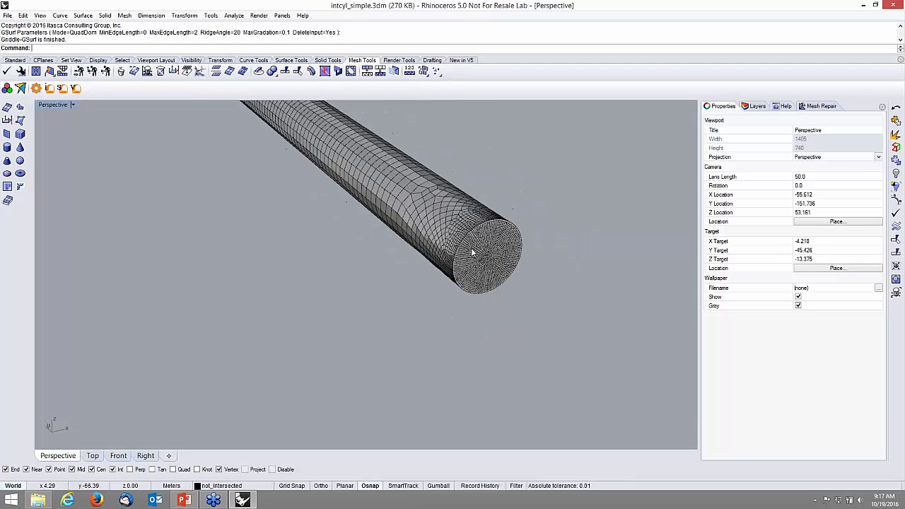
pyautogui.hotkey('ctrl', 'z')
pyautogui.press('Escape')
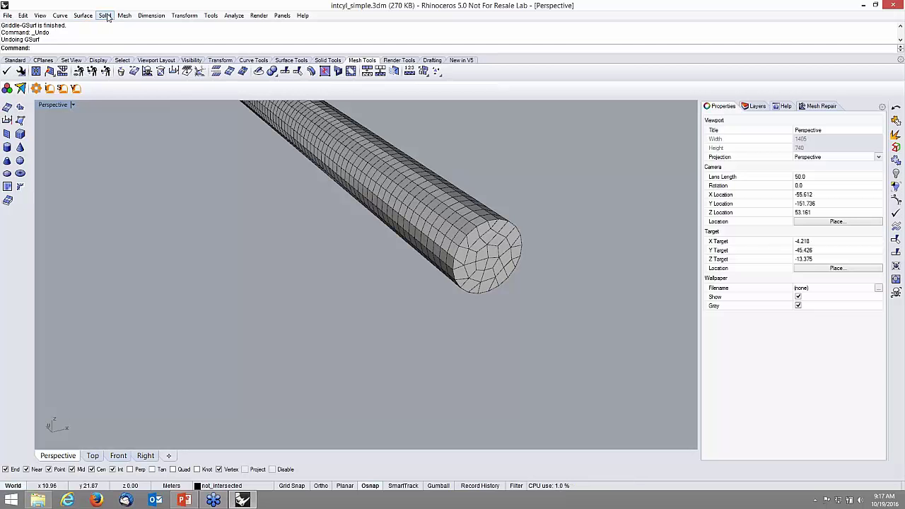
# Step: Place two single point objects on neighbouring mesh vertices along the cylinder's upper side
pyautogui.click(60, 15)
pyautogui.moveTo(73, 30)
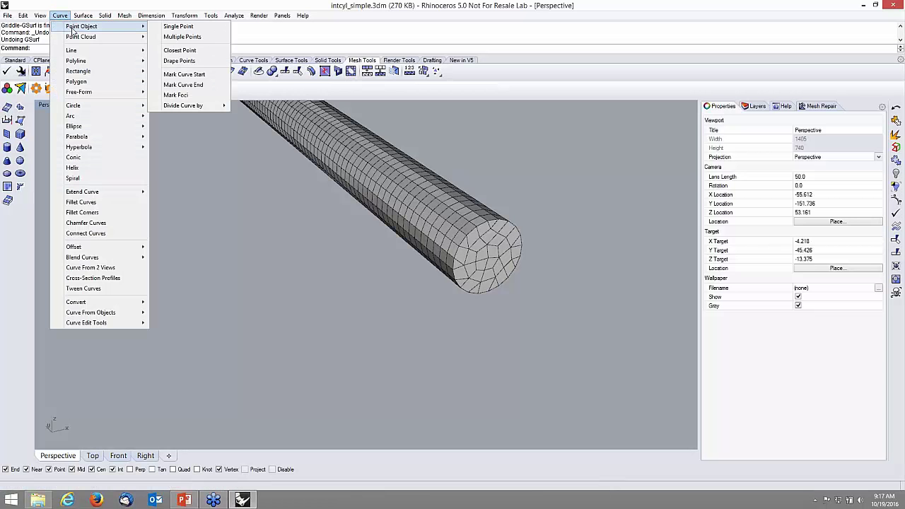
pyautogui.click(182, 26)
pyautogui.scroll(3, 333, 137)
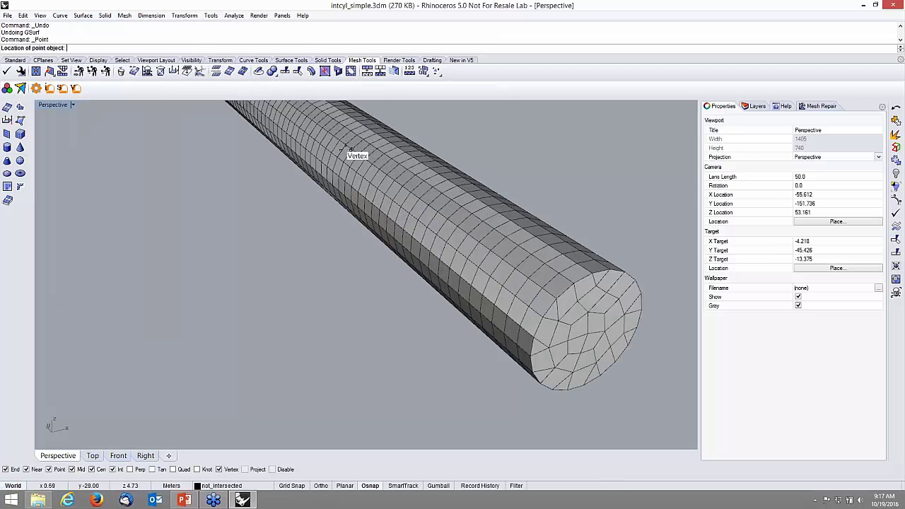
pyautogui.click(352, 149)
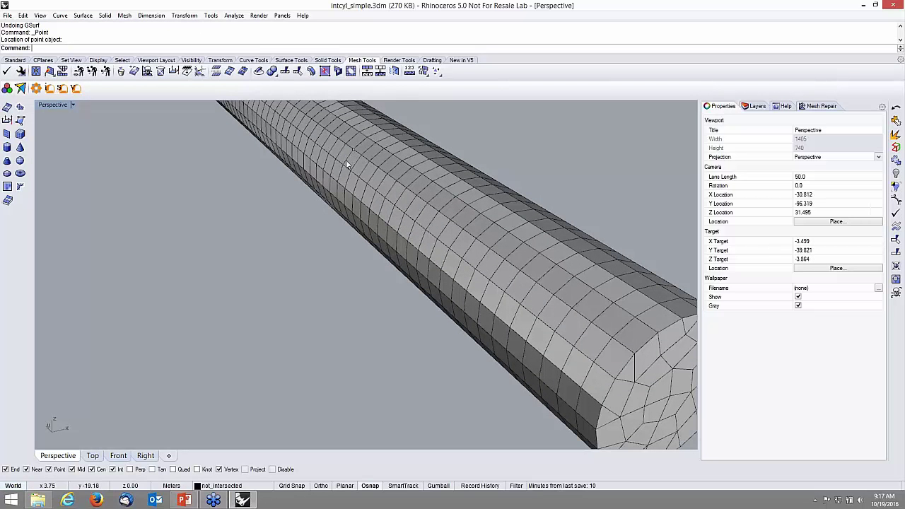
pyautogui.press('Return')
pyautogui.click(361, 154)
# Step: Select both points with SelPt, name them 0.25 in their object properties, and check the end-cap mesh's name
pyautogui.click(358, 154)
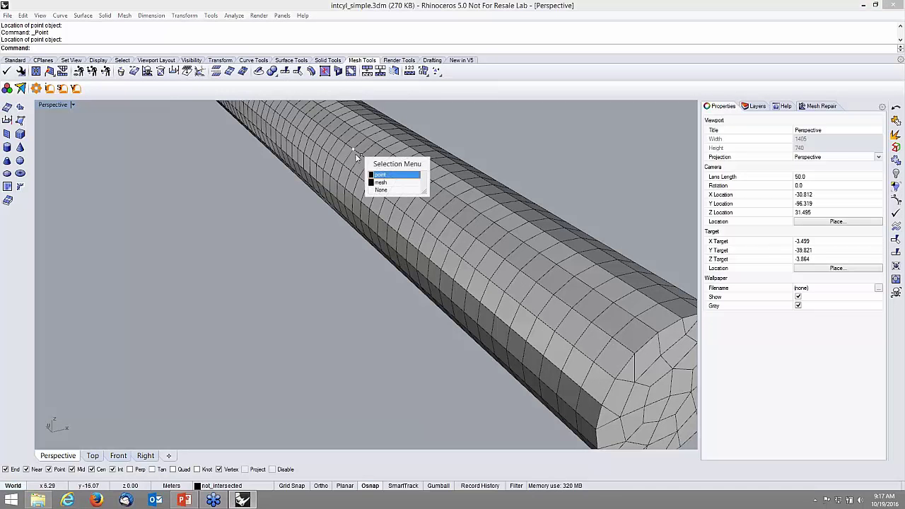
pyautogui.click(285, 204)
pyautogui.write('SelPo')
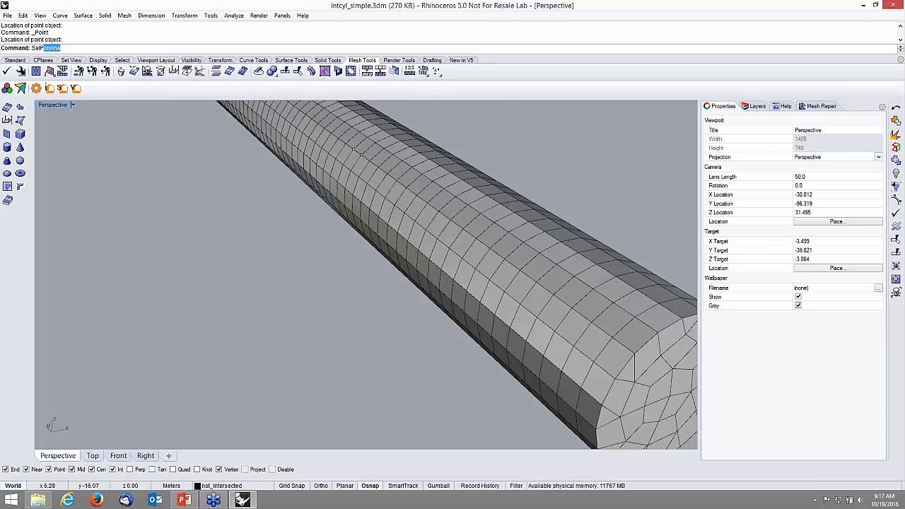
pyautogui.press('BackSpace')
pyautogui.write('t')
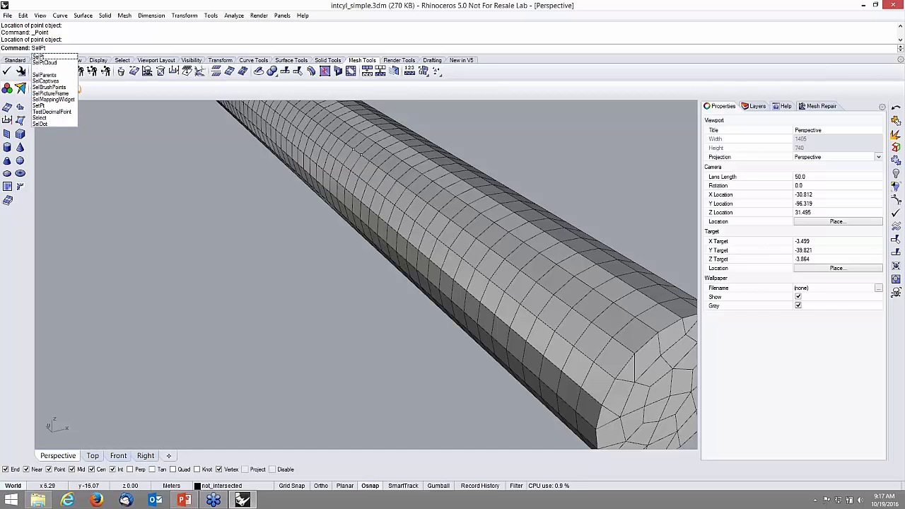
pyautogui.press('Return')
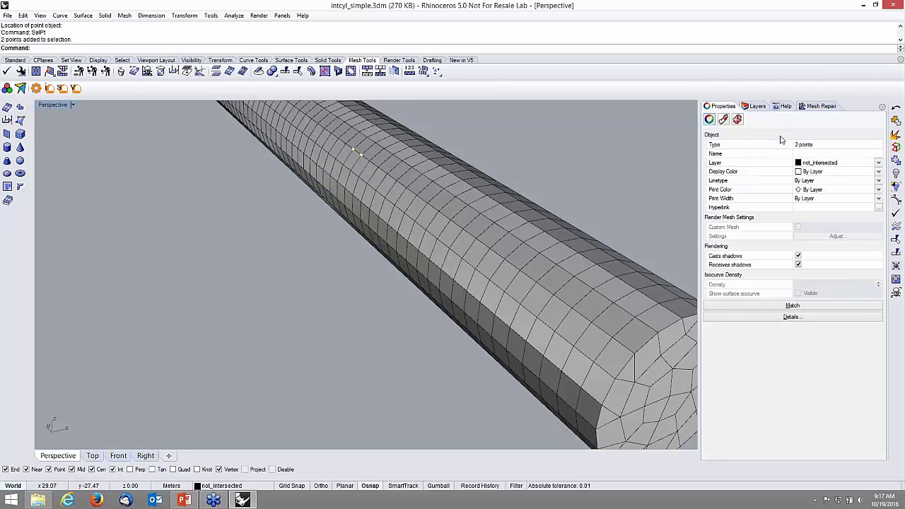
pyautogui.click(800, 155)
pyautogui.write('0.25')
pyautogui.press('Return')
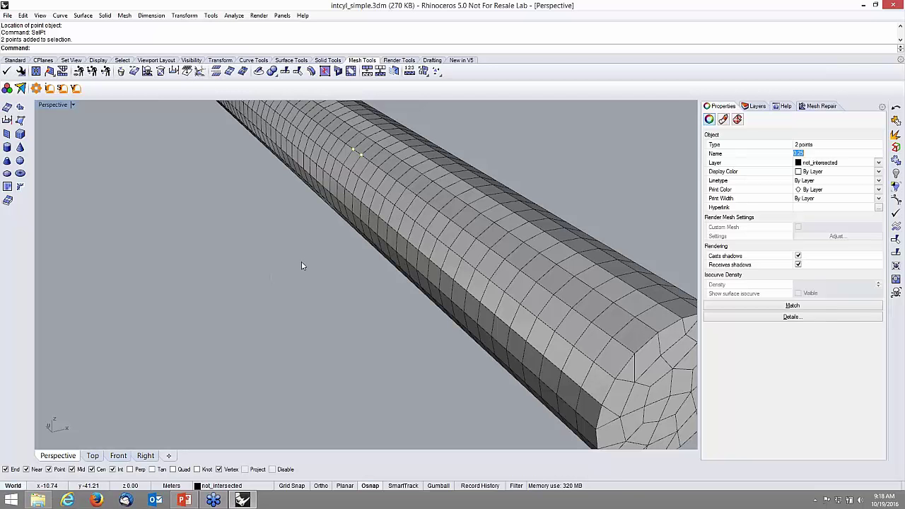
pyautogui.click(601, 420)
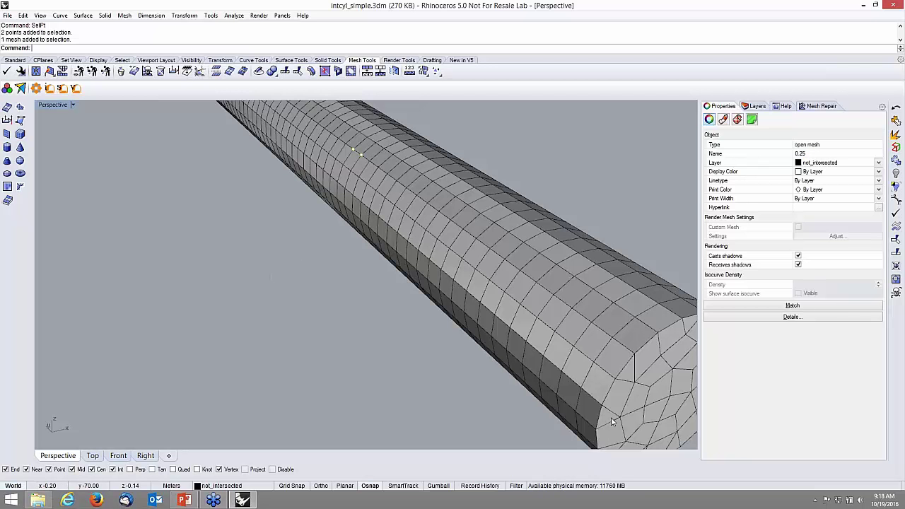
pyautogui.click(441, 387)
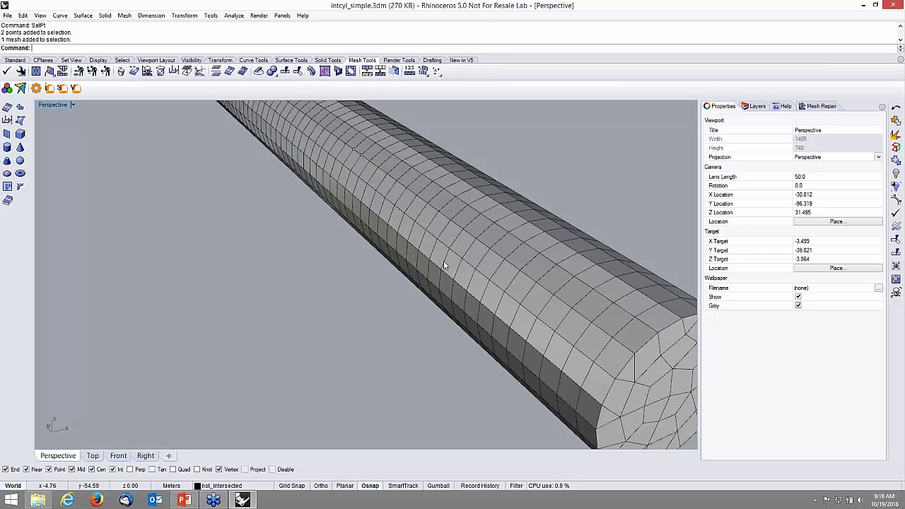
# Step: Extract a patch of faces from the cylinder's upper far side with ExtractMeshFaces and name the extracted mesh .5
pyautogui.click(426, 74)
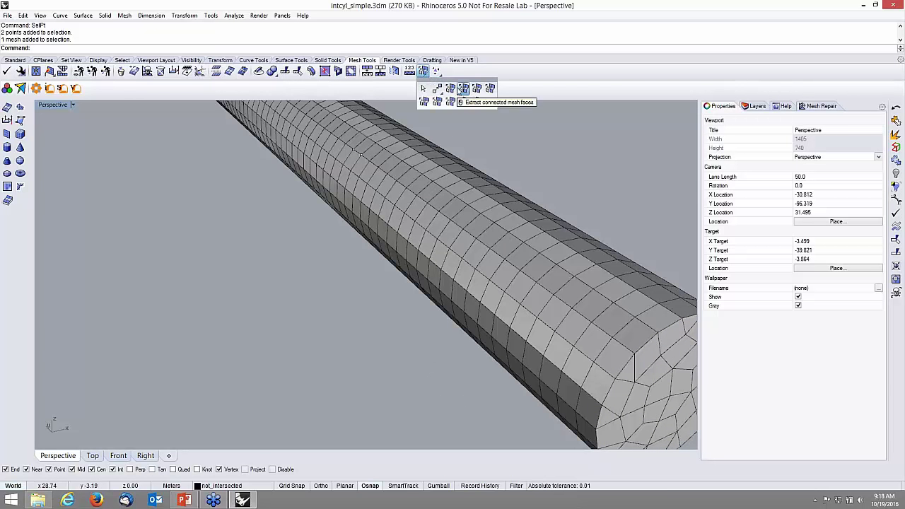
pyautogui.click(465, 91)
pyautogui.moveTo(513, 162); pyautogui.dragTo(451, 202)
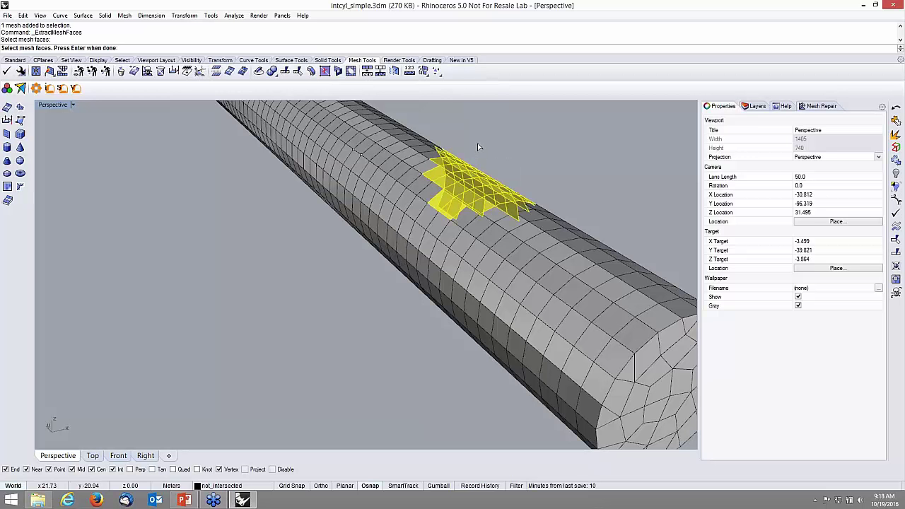
pyautogui.press('Return')
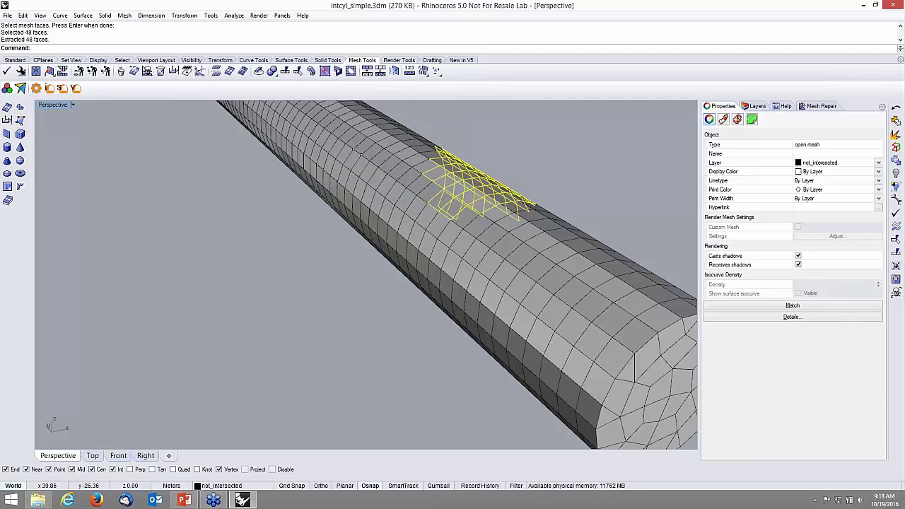
pyautogui.write('B')
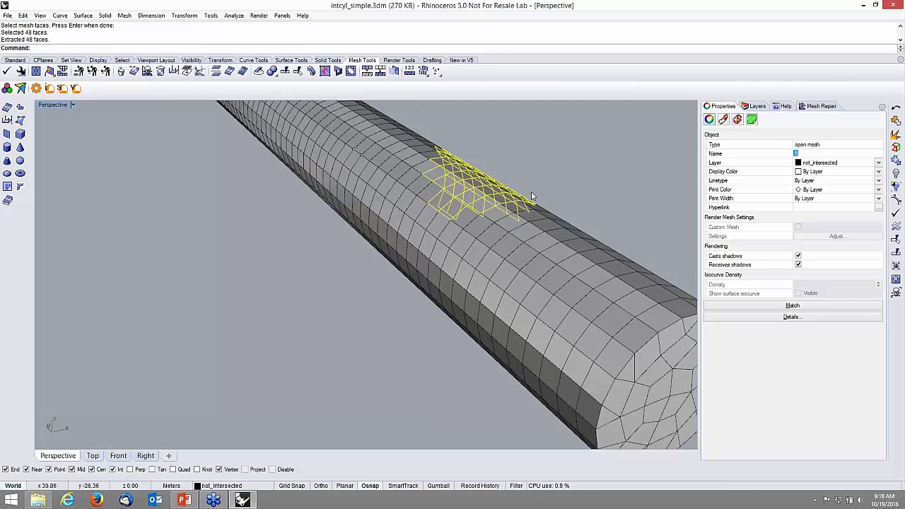
pyautogui.press('Escape')
# Step: Remesh all meshes and points with GSurf in QuadDom mode, using MaxEdgeLength=2, RidgeAngle=20 and MaxGradation=0.1, and inspect the refined areas
pyautogui.scroll(-5, 348, 273)
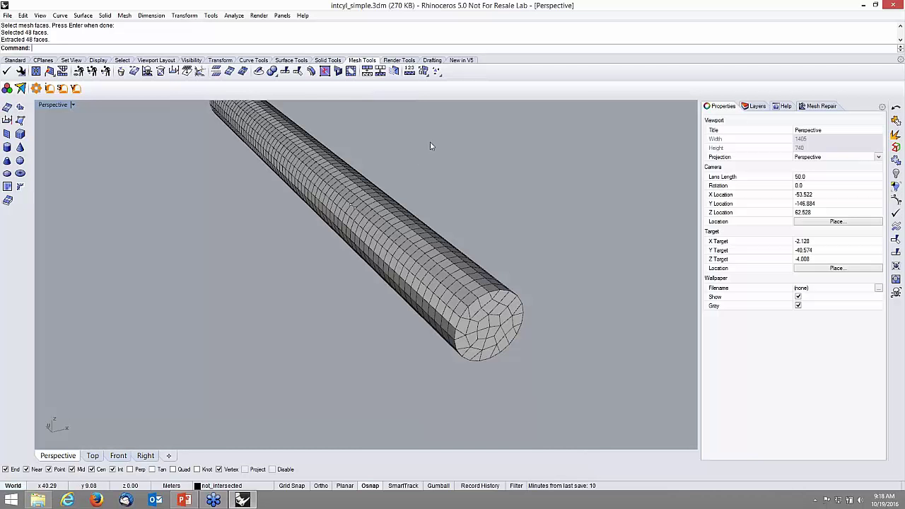
pyautogui.hotkey('alt', 'a')
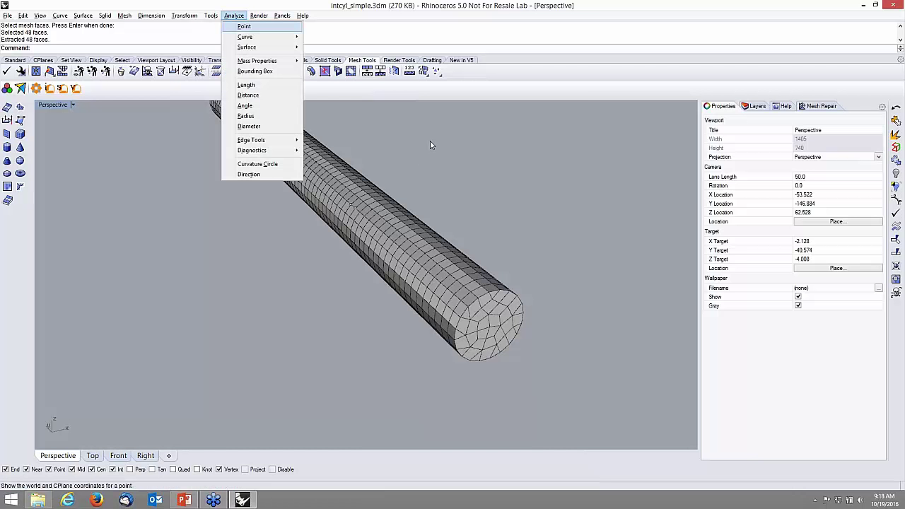
pyautogui.press('Escape')
pyautogui.press('Escape')
pyautogui.hotkey('ctrl', 'a')
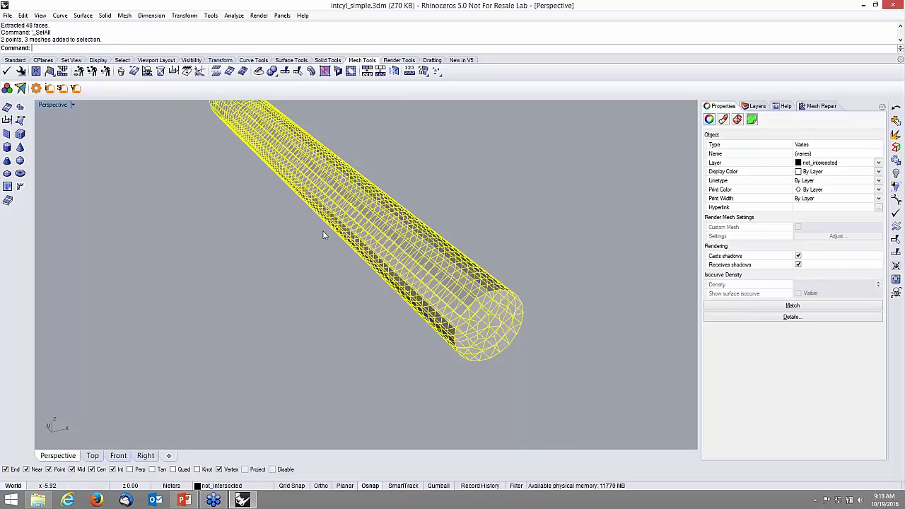
pyautogui.click(51, 89)
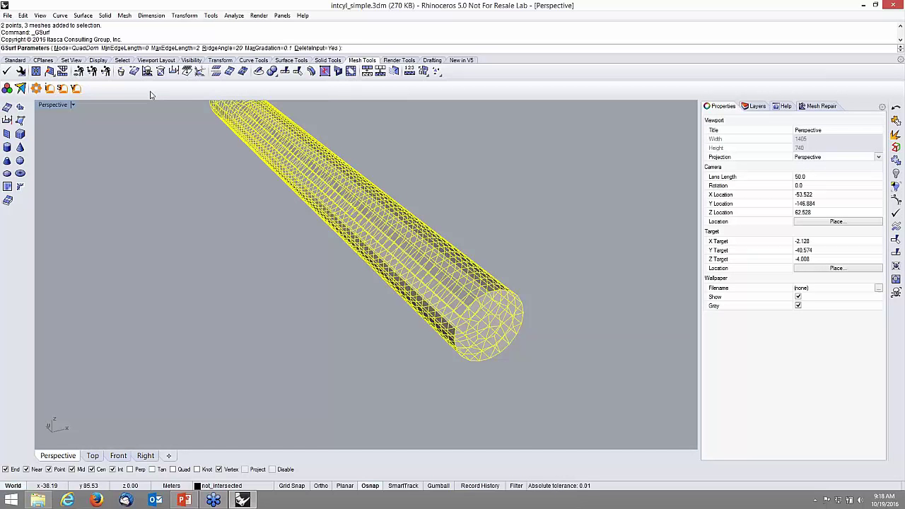
pyautogui.press('Return')
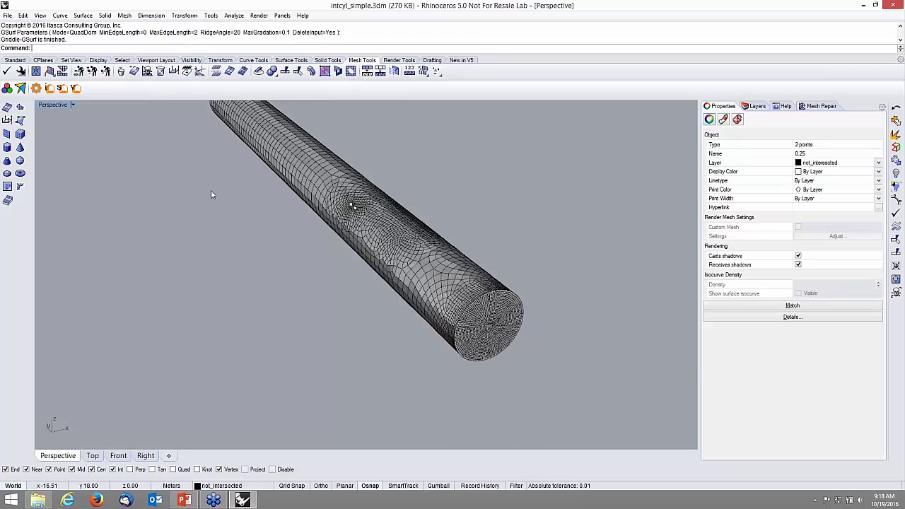
pyautogui.scroll(4, 357, 204)
pyautogui.scroll(2, 339, 192)
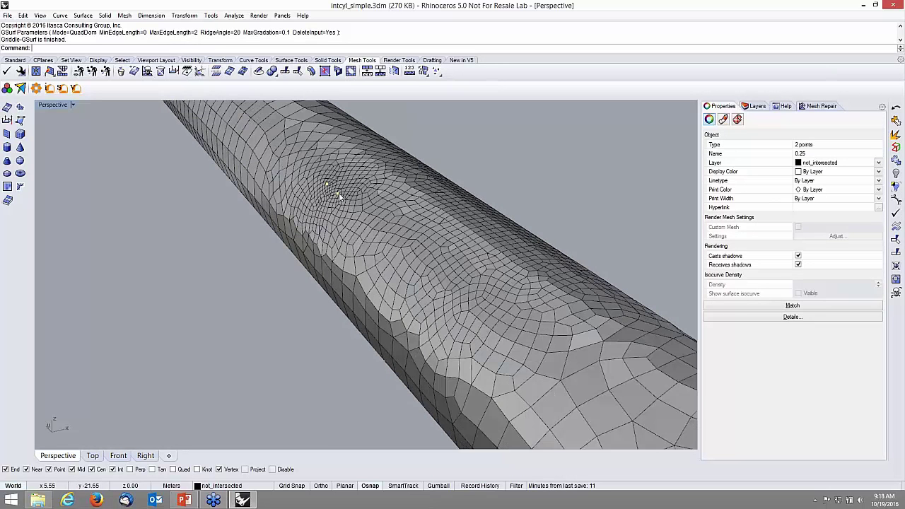
pyautogui.scroll(2, 326, 186)
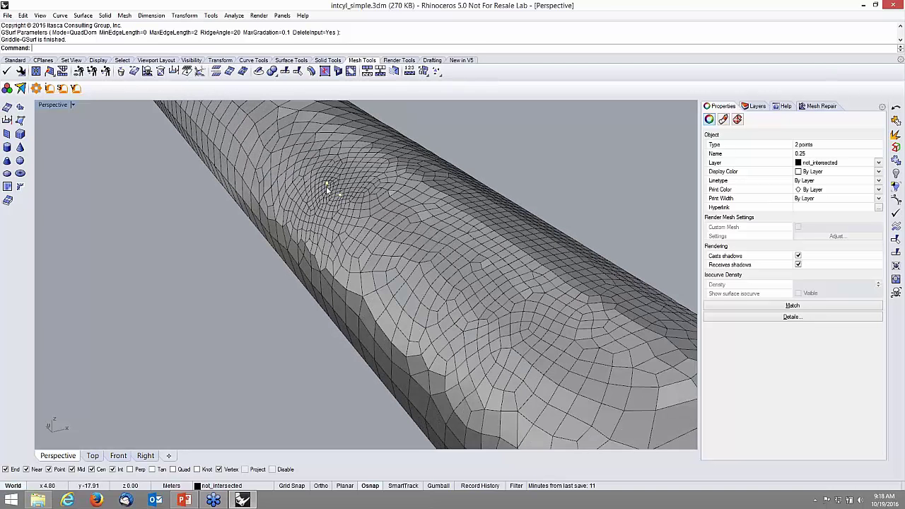
pyautogui.scroll(1, 326, 186)
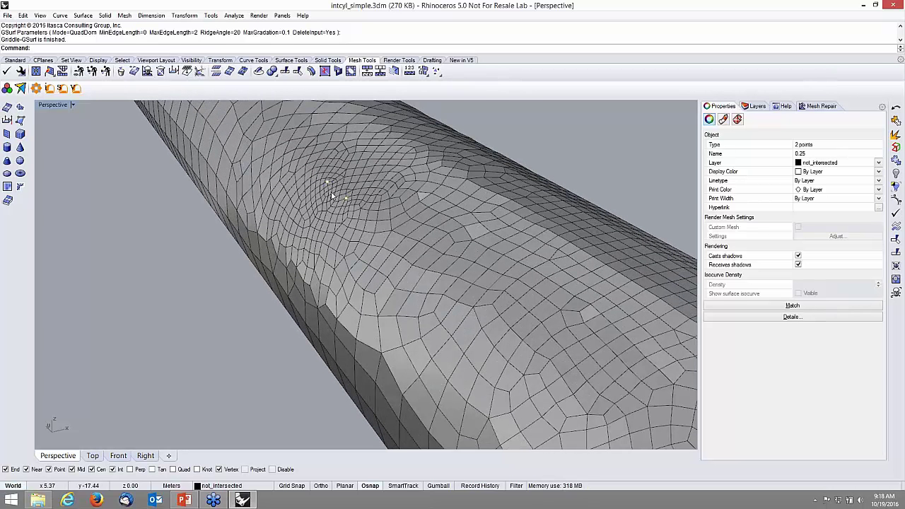
pyautogui.scroll(-4, 329, 191)
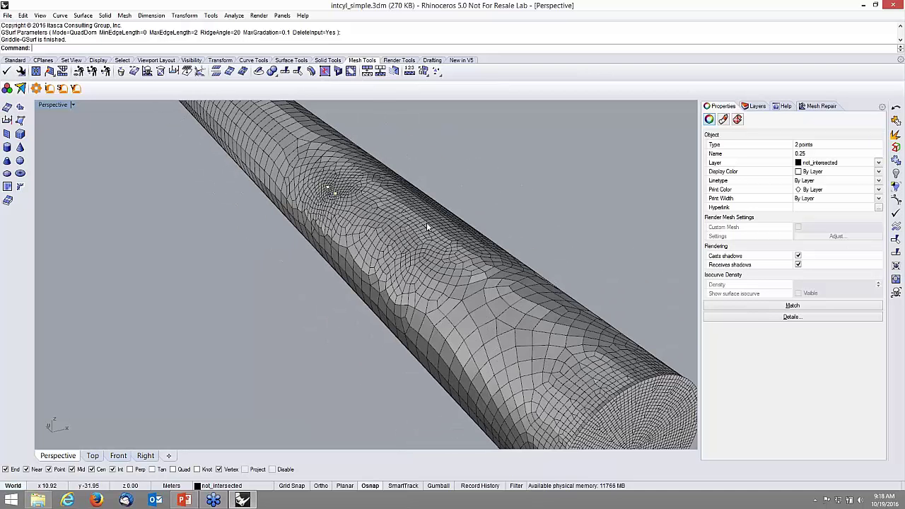
pyautogui.scroll(-3, 427, 227)
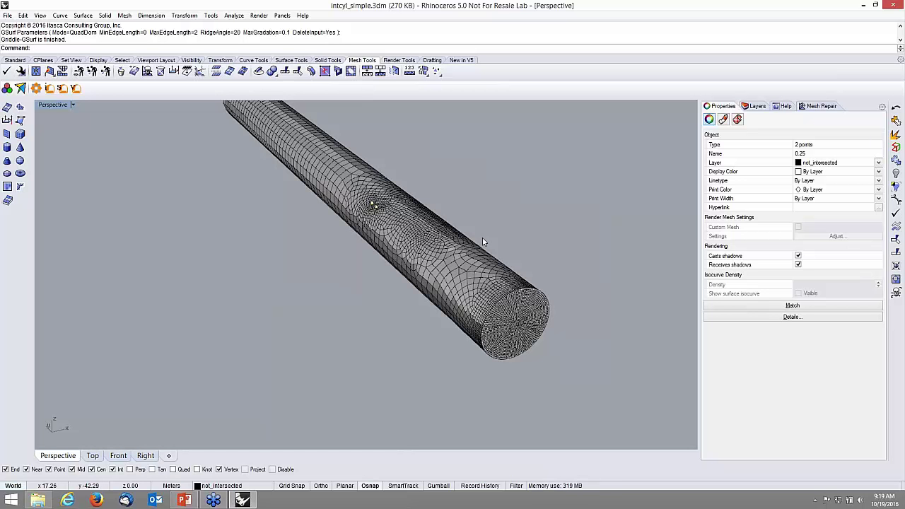
# Step: Undo the remesh, the face-patch extraction, both points, the object names and the end-cap extraction
pyautogui.hotkey('ctrl', 'z')
pyautogui.hotkey('ctrl', 'z')
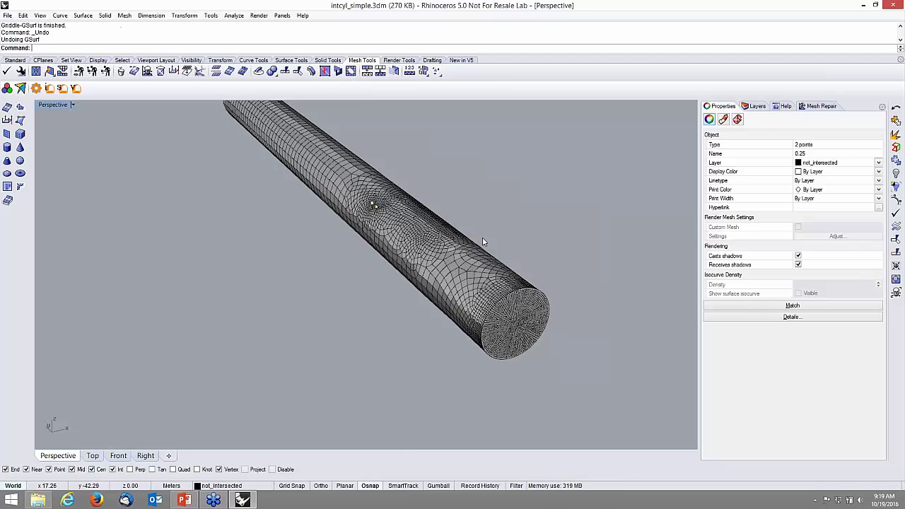
pyautogui.keyDown('ctrl'); pyautogui.click(484, 241); pyautogui.keyUp('ctrl')
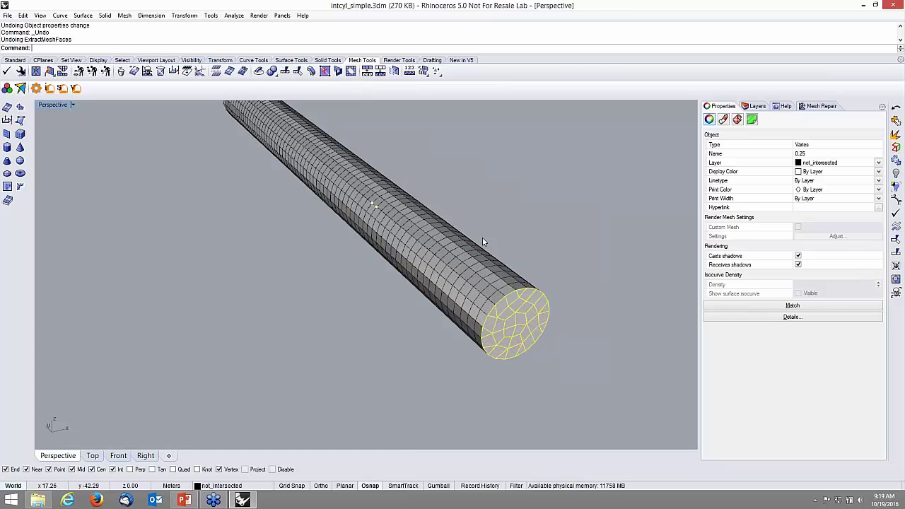
pyautogui.hotkey('ctrl', 'z')
pyautogui.hotkey('ctrl', 'z')
pyautogui.hotkey('ctrl', 'z')
pyautogui.hotkey('ctrl', 'z')
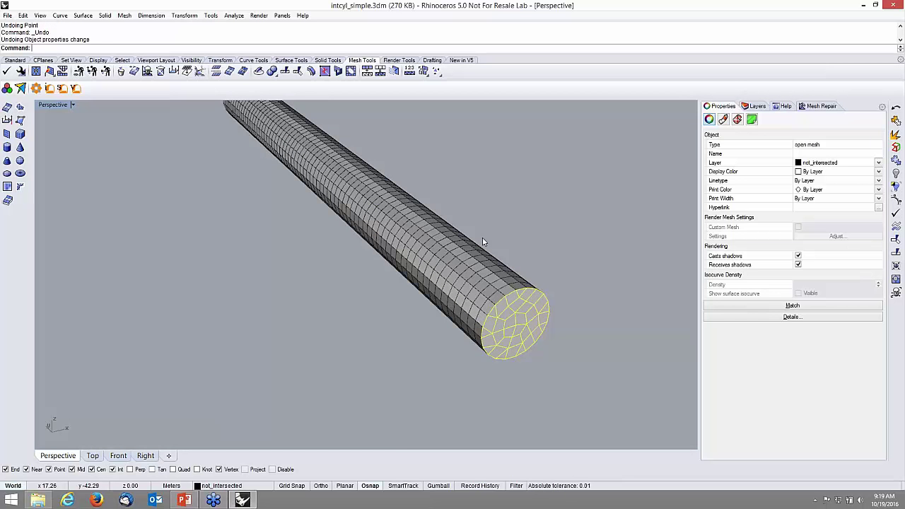
pyautogui.hotkey('ctrl', 'z')
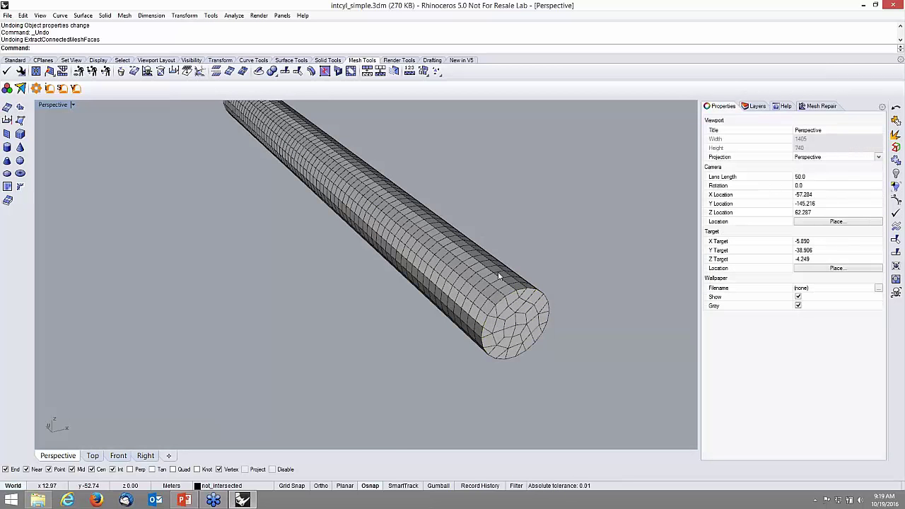
# Step: Check the selection of the cylinder mesh and extract the connected faces of its near end cap as a separate mesh
pyautogui.click(514, 309)
pyautogui.click(515, 229)
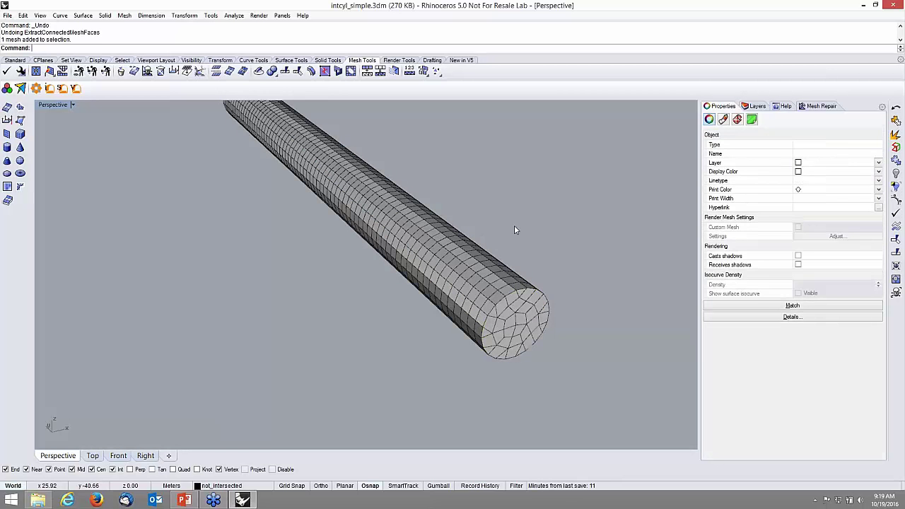
pyautogui.click(423, 72)
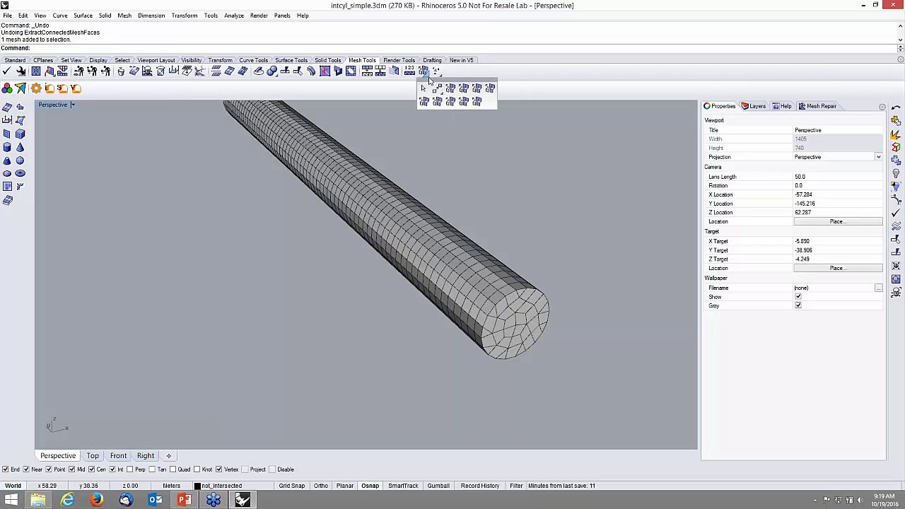
pyautogui.click(464, 87)
pyautogui.click(503, 324)
pyautogui.click(507, 331)
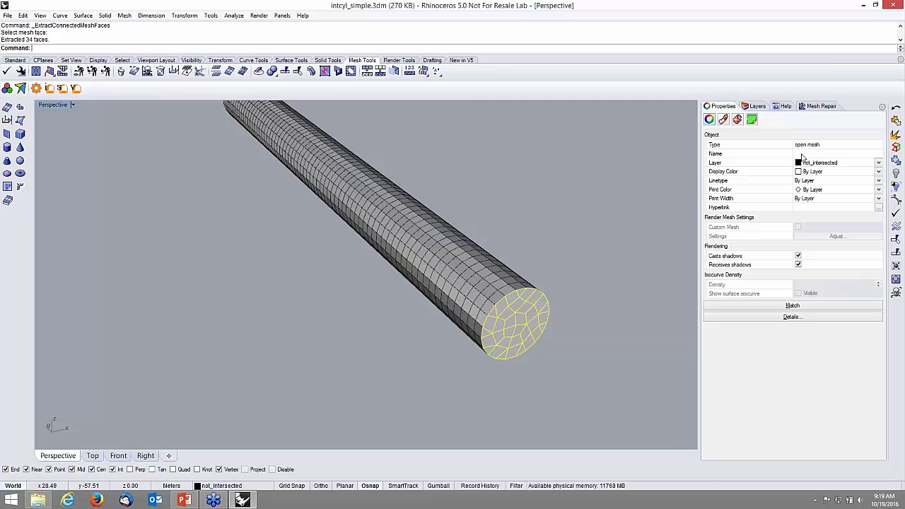
# Step: Name the extracted end-cap mesh .25 in its object properties
pyautogui.click(802, 154)
pyautogui.write('25')
pyautogui.press('Return')
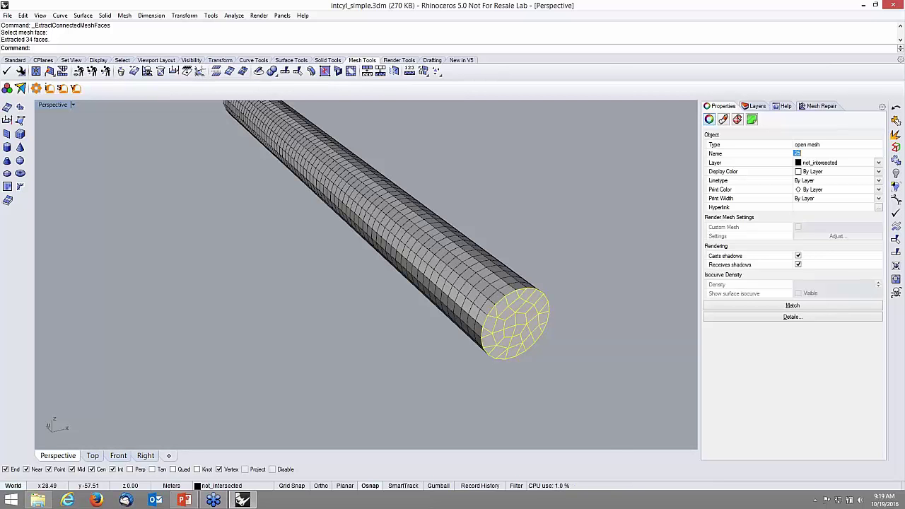
# Step: Duplicate the border of the extracted end-cap mesh as a curve with DupBorder
pyautogui.click(507, 198)
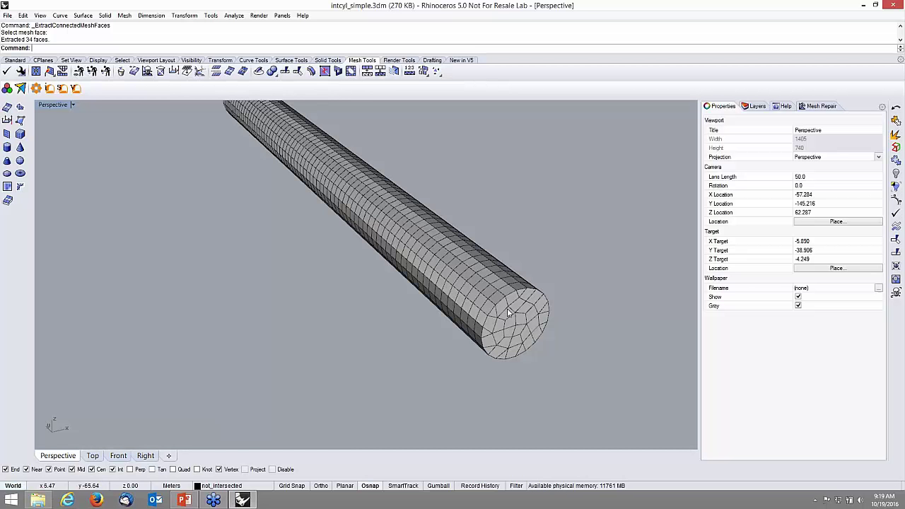
pyautogui.click(508, 313)
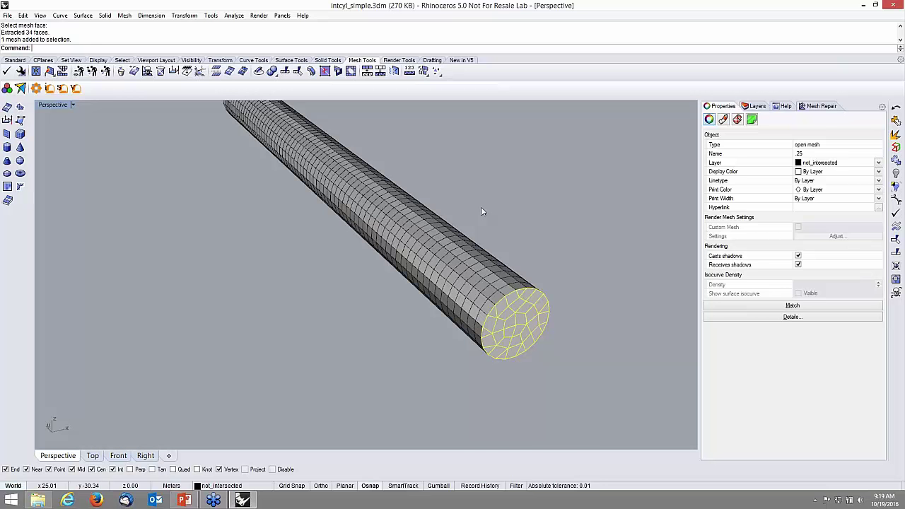
pyautogui.write('DupBorder')
pyautogui.press('Return')
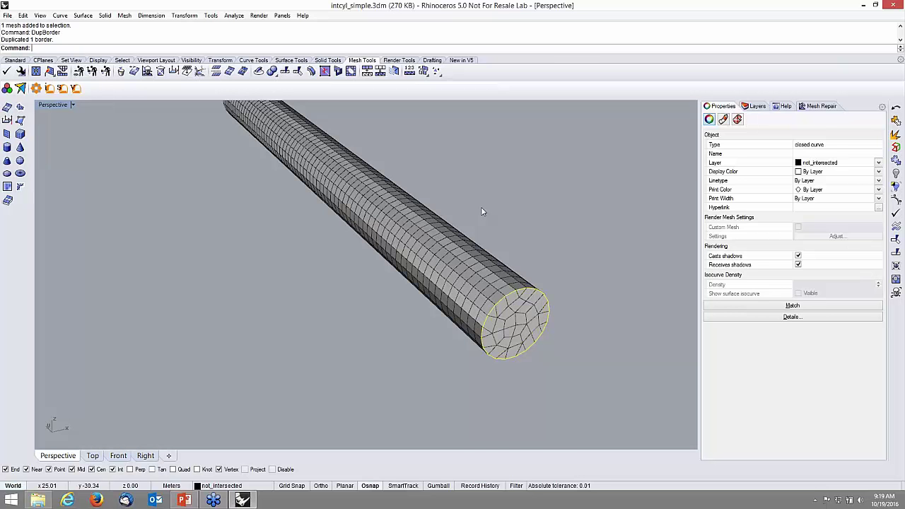
# Step: Remesh the end-cap mesh together with its border curve using GSurf in QuadDom mode with MaxEdgeLength=2, and inspect the cells along the rim
pyautogui.click(511, 298)
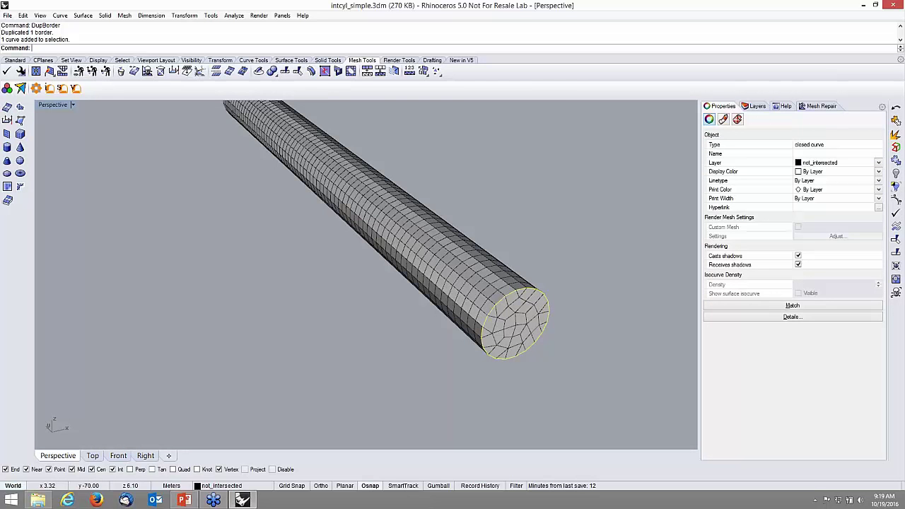
pyautogui.keyDown('shift'); pyautogui.click(510, 325); pyautogui.keyUp('shift')
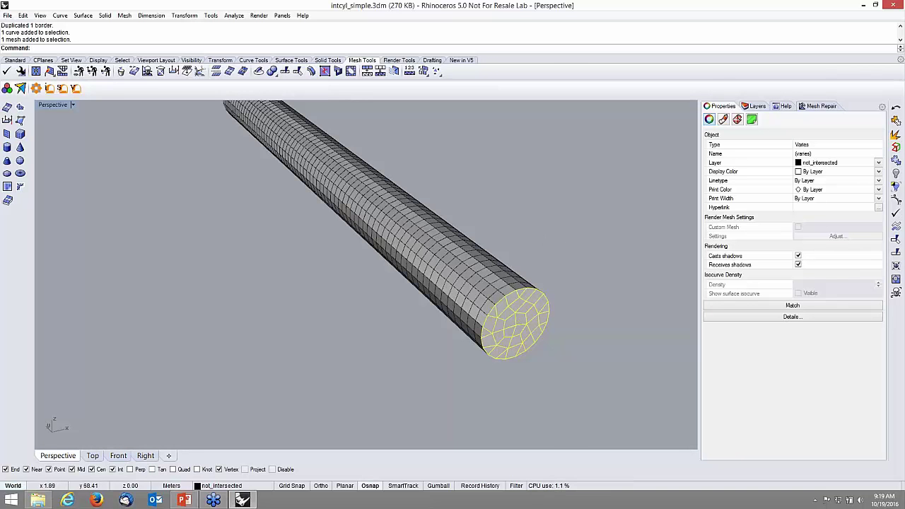
pyautogui.click(62, 89)
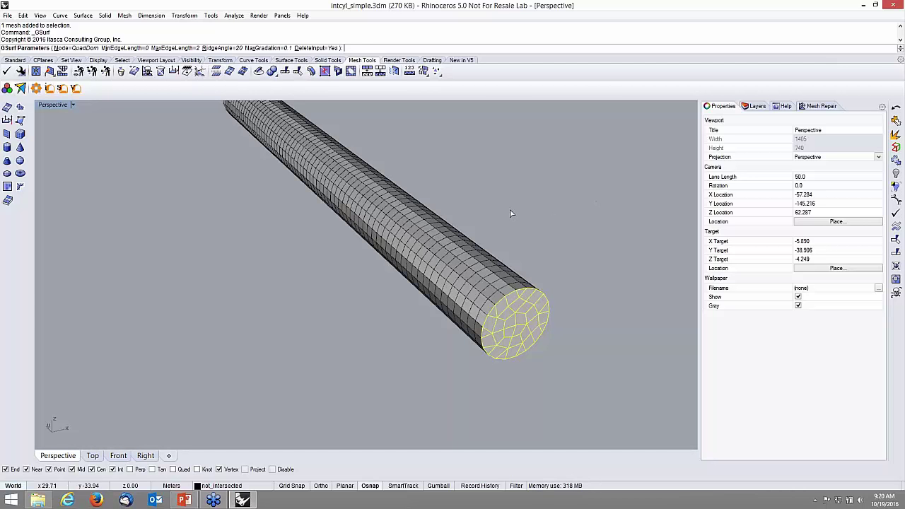
pyautogui.press('Return')
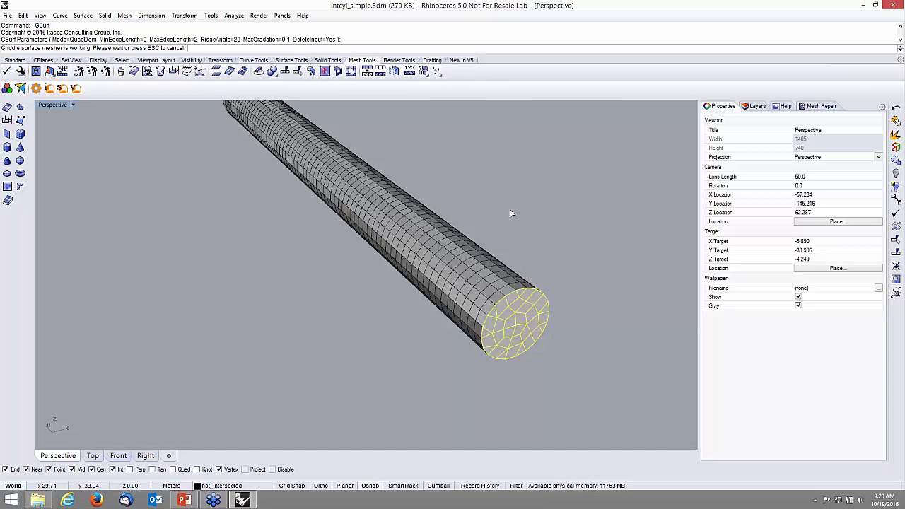
pyautogui.click(511, 384)
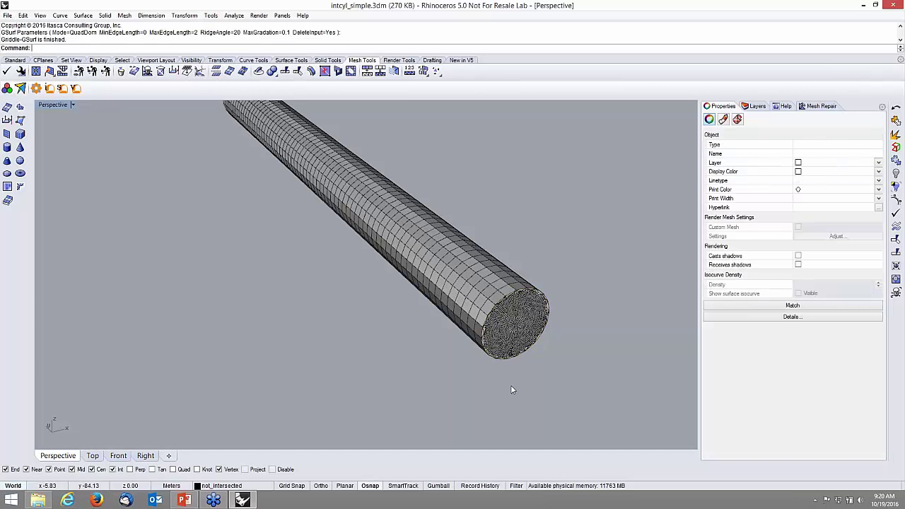
pyautogui.scroll(3, 506, 327)
pyautogui.scroll(3, 507, 323)
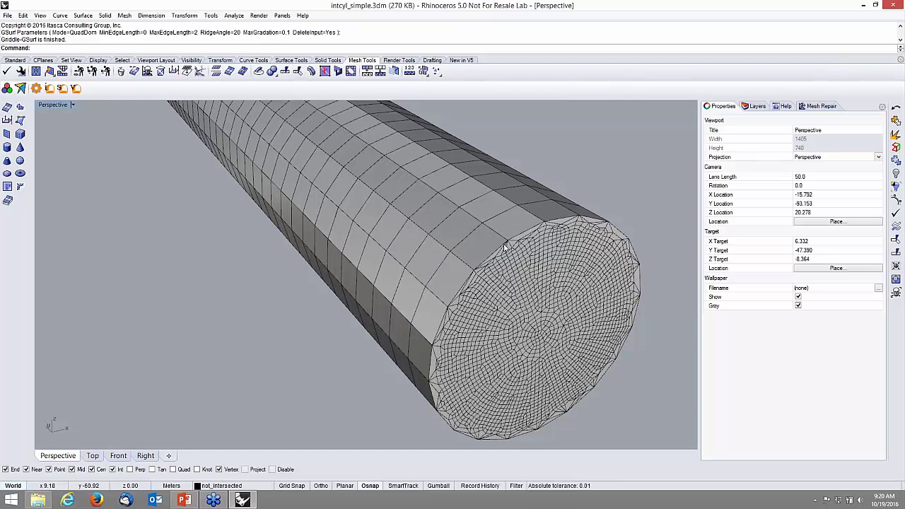
pyautogui.scroll(2, 520, 244)
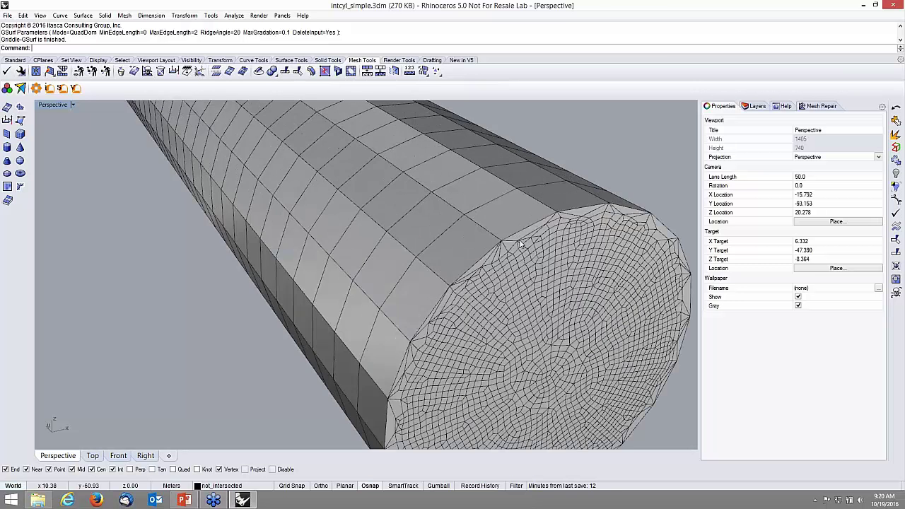
pyautogui.scroll(2, 521, 243)
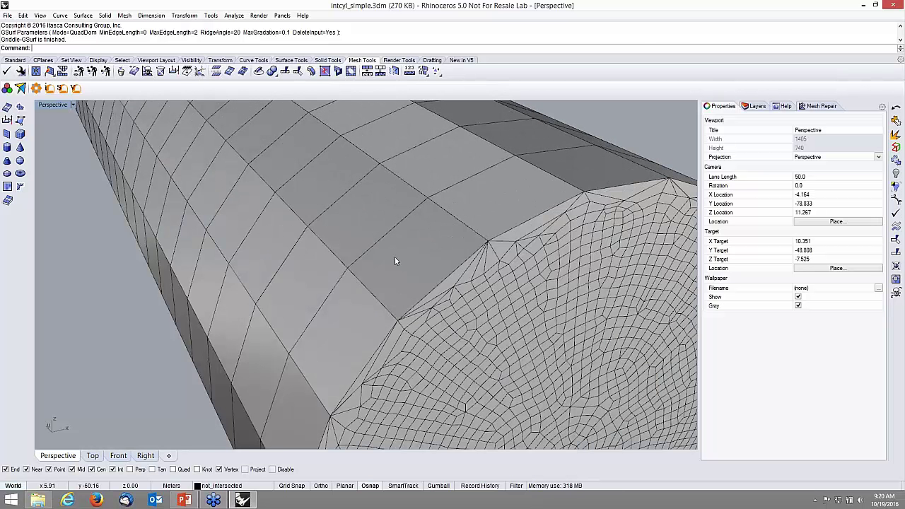
# Step: Undo the end-cap remesh, the border duplication and the end-cap naming, and save the file
pyautogui.scroll(-4, 394, 256)
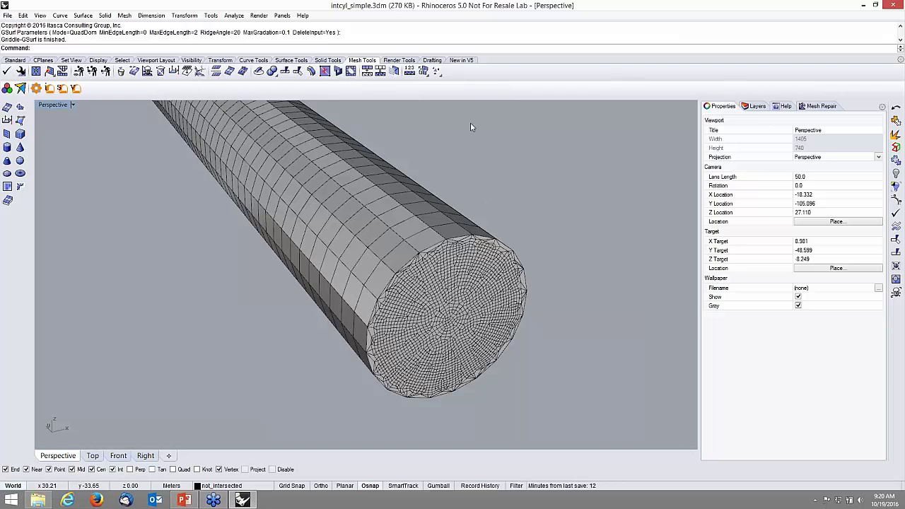
pyautogui.hotkey('ctrl', 'z')
pyautogui.hotkey('ctrl', 's')
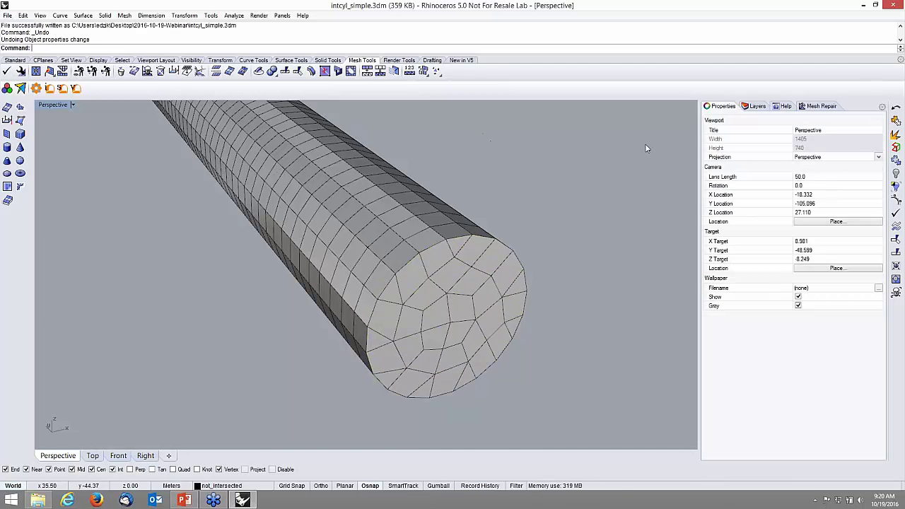
# Step: Turn on the box layer and mesh the box polysurface with a maximum aspect ratio of 1.0 and maximum edge length of 2.0
pyautogui.click(749, 111)
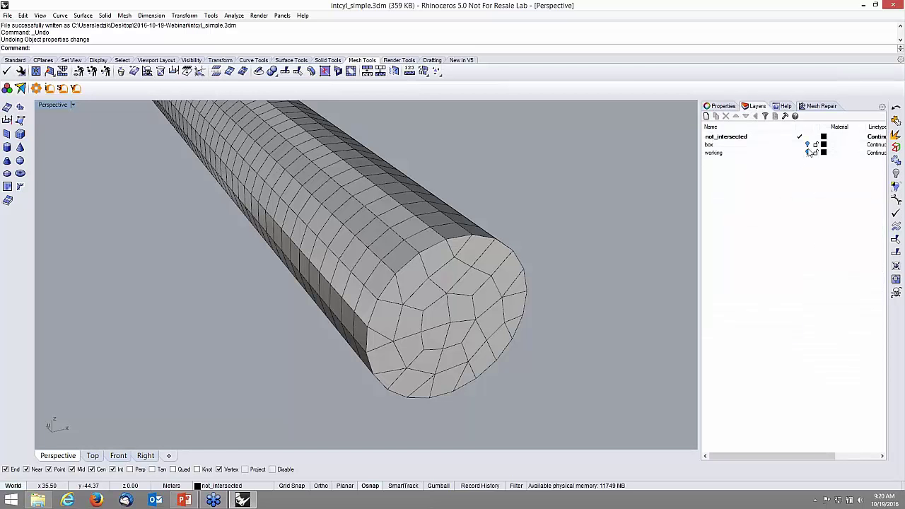
pyautogui.click(808, 144)
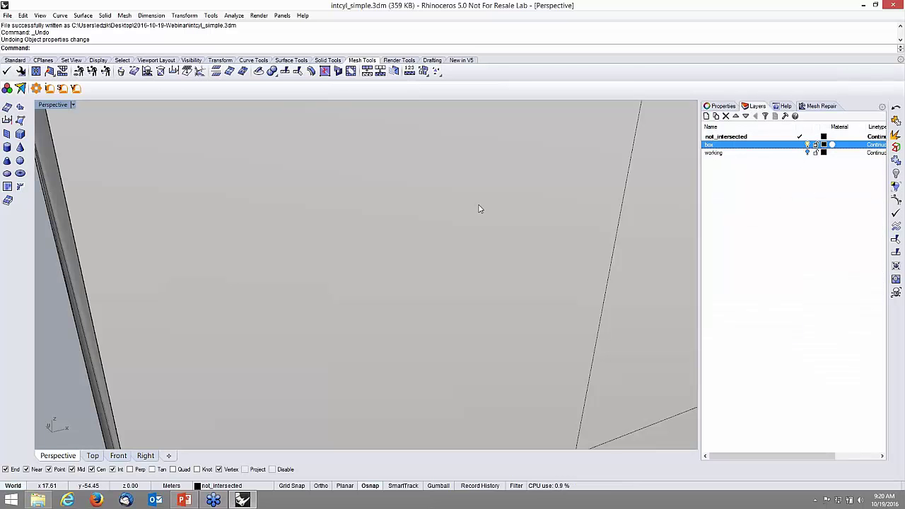
pyautogui.hotkey('ctrl', 'shift', 'e')
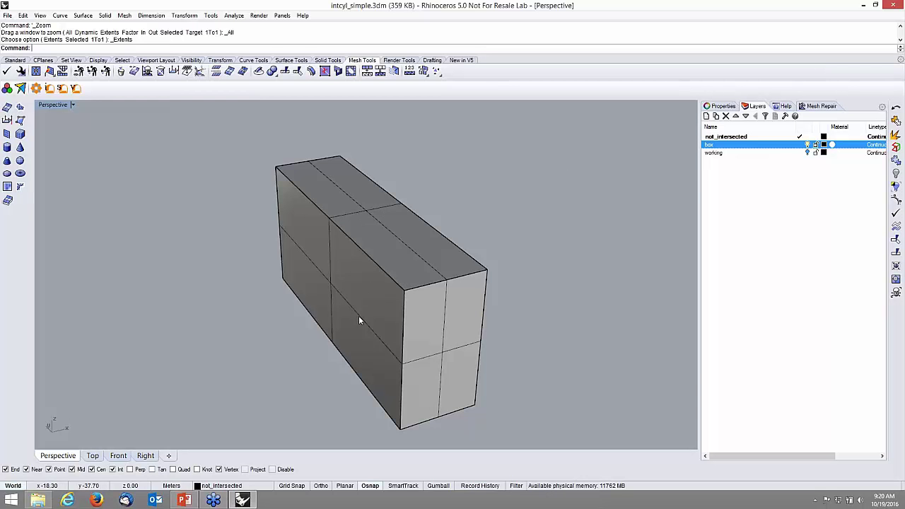
pyautogui.click(474, 263)
pyautogui.write('Mesh')
pyautogui.press('Return')
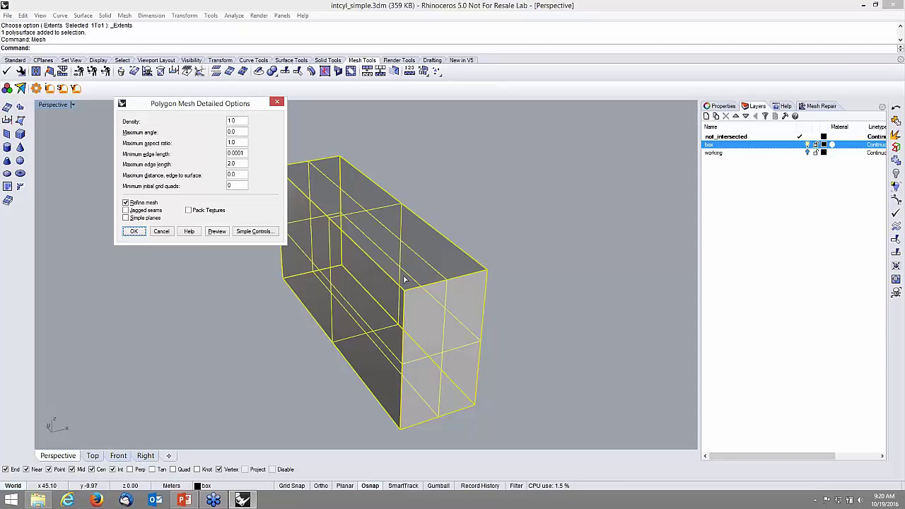
pyautogui.click(133, 231)
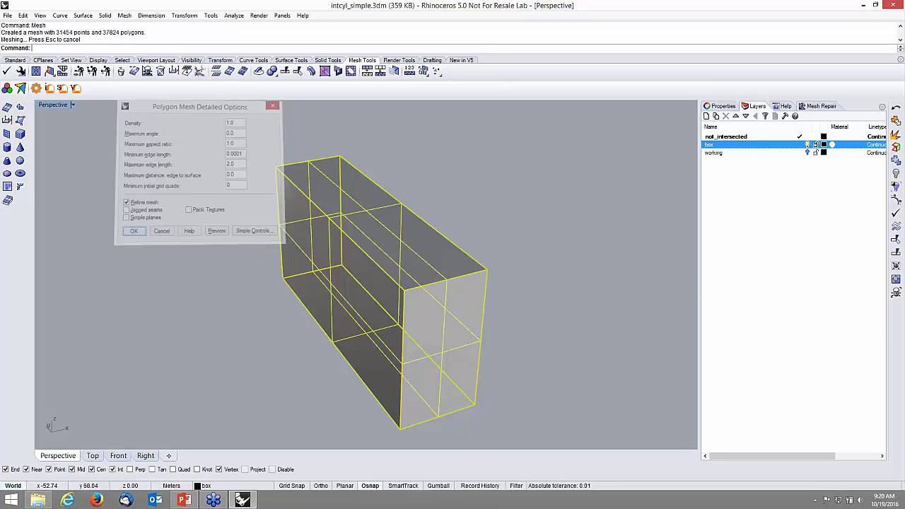
# Step: Remesh the box mesh with GSurf in QuadDom mode, using a minimum and maximum edge length of 10
pyautogui.click(467, 217)
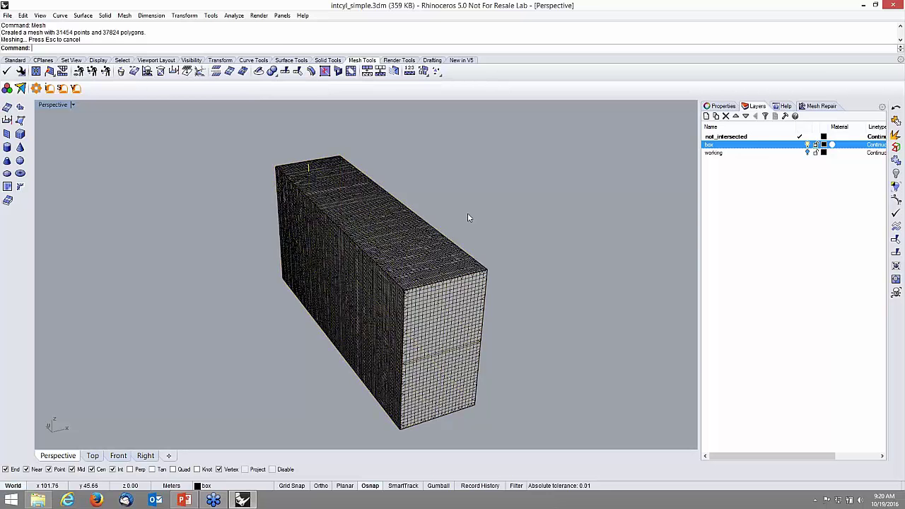
pyautogui.click(36, 89)
pyautogui.write('10')
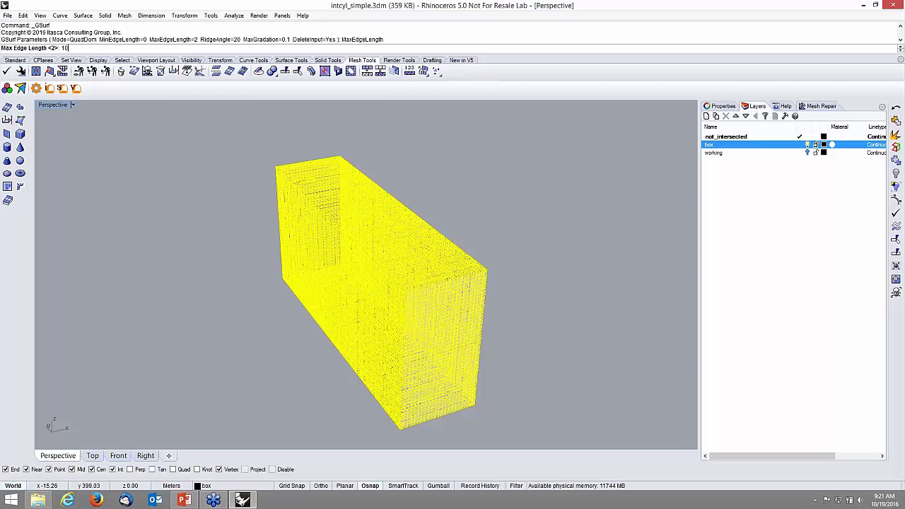
pyautogui.press('Return')
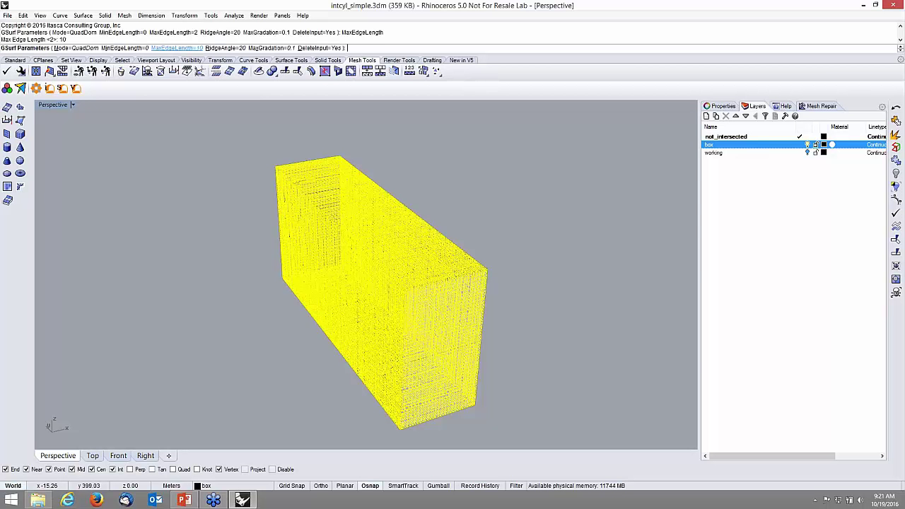
pyautogui.click(110, 48)
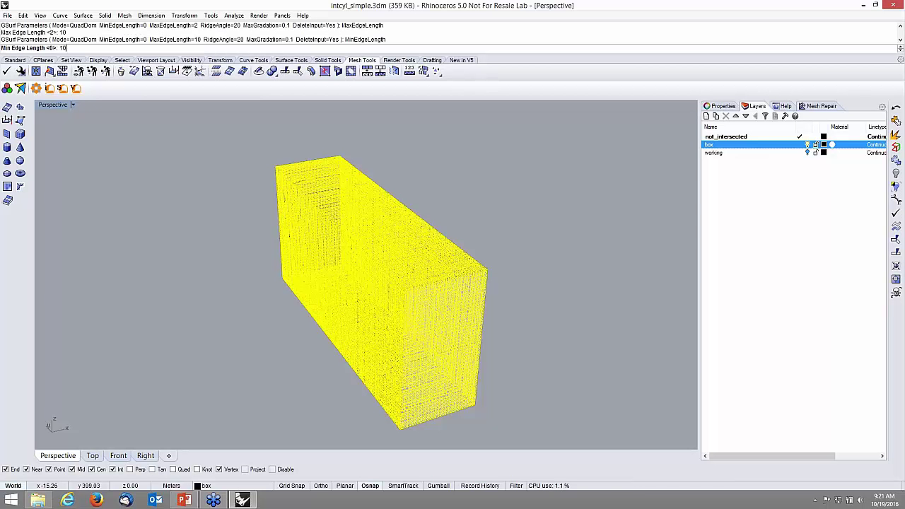
pyautogui.write('10')
pyautogui.press('Return')
pyautogui.press('Return')
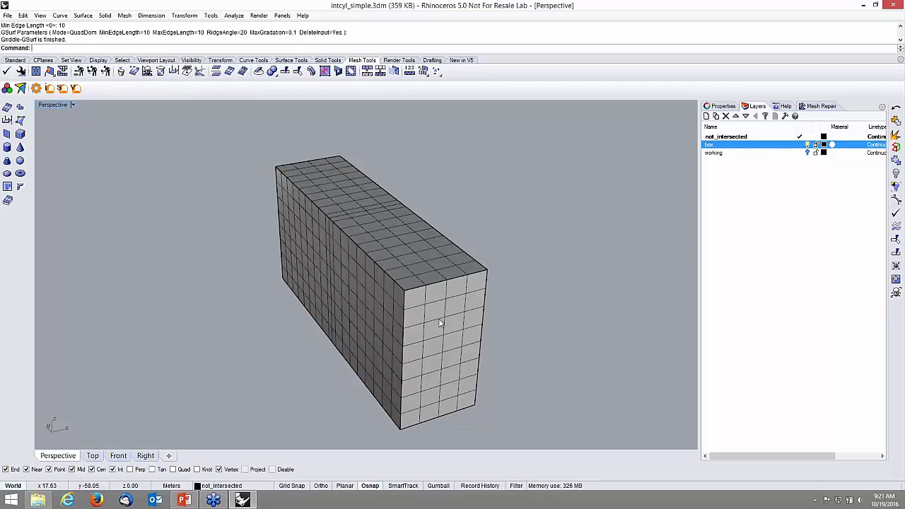
# Step: Hide the original box polysurface, keeping the remeshed box on display
pyautogui.click(449, 342)
pyautogui.click(469, 353)
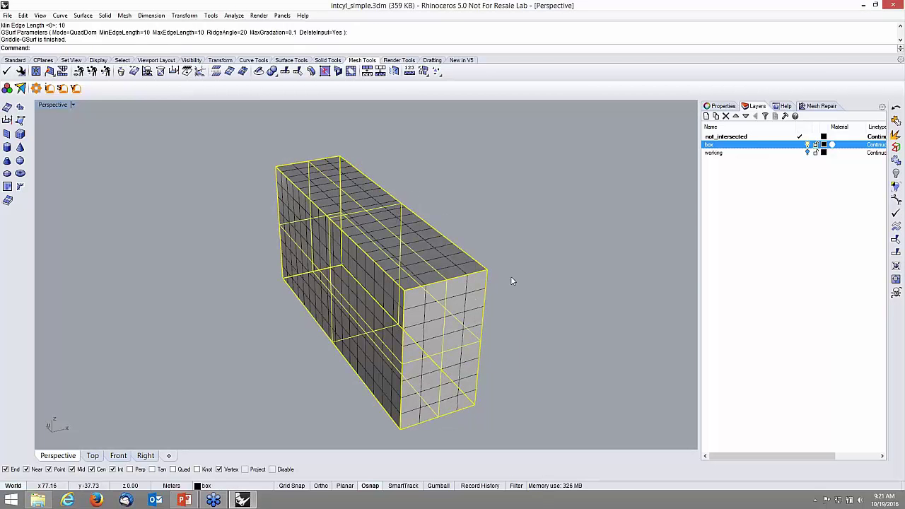
pyautogui.write('Hide')
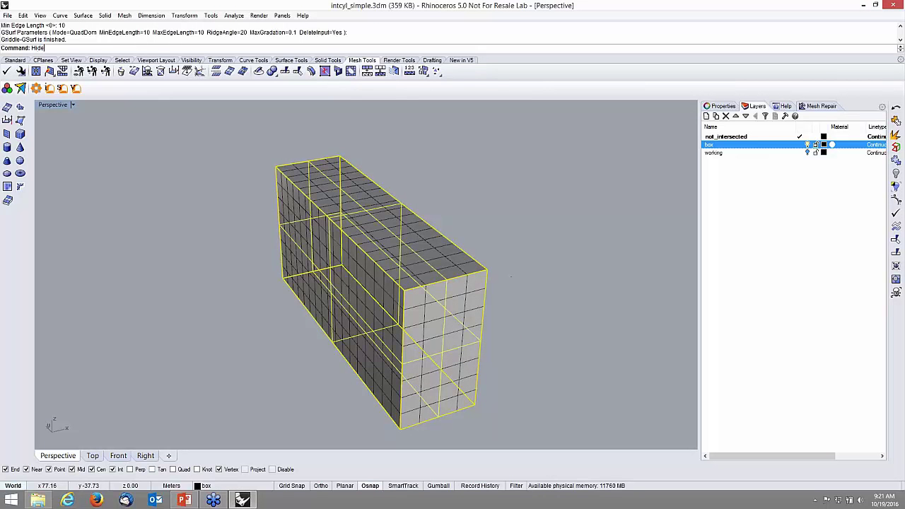
pyautogui.press('Return')
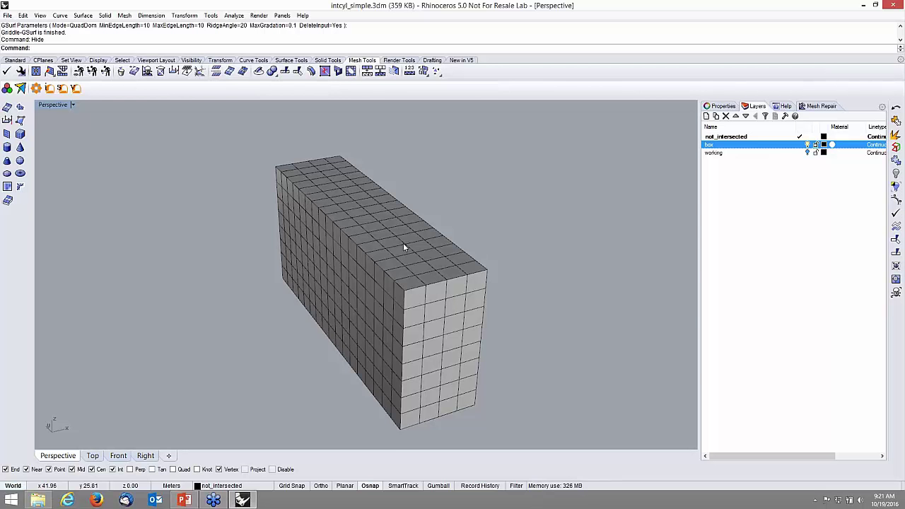
# Step: Hide the box mesh to examine the cylinder mesh inside it, and undo the hiding
pyautogui.scroll(-3, 406, 189)
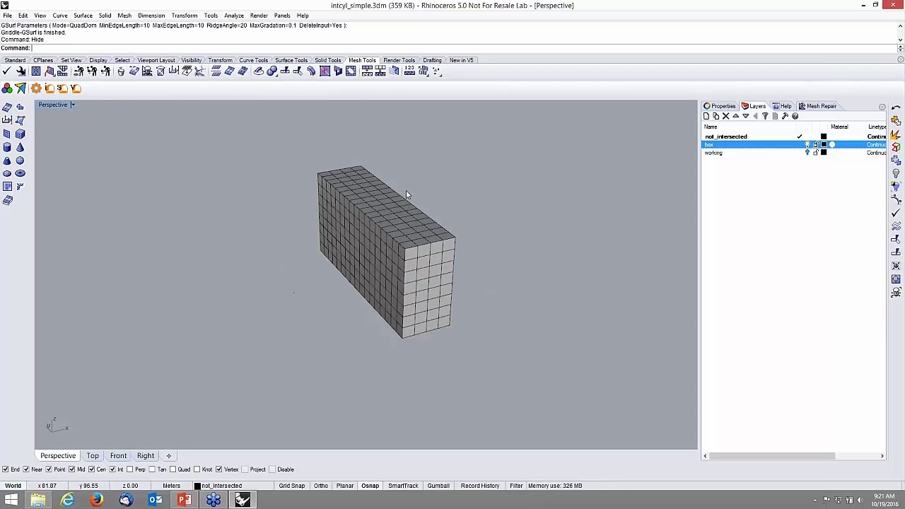
pyautogui.click(413, 229)
pyautogui.press('Return')
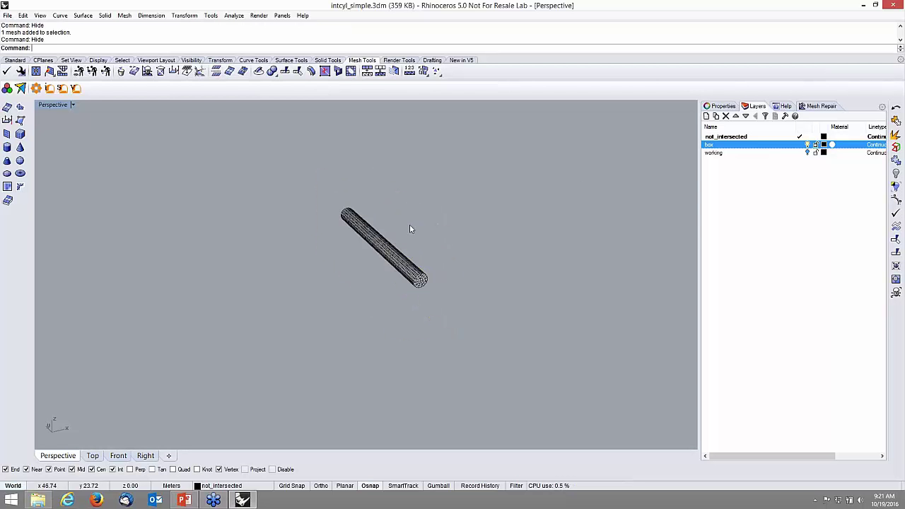
pyautogui.hotkey('ctrl', 'z')
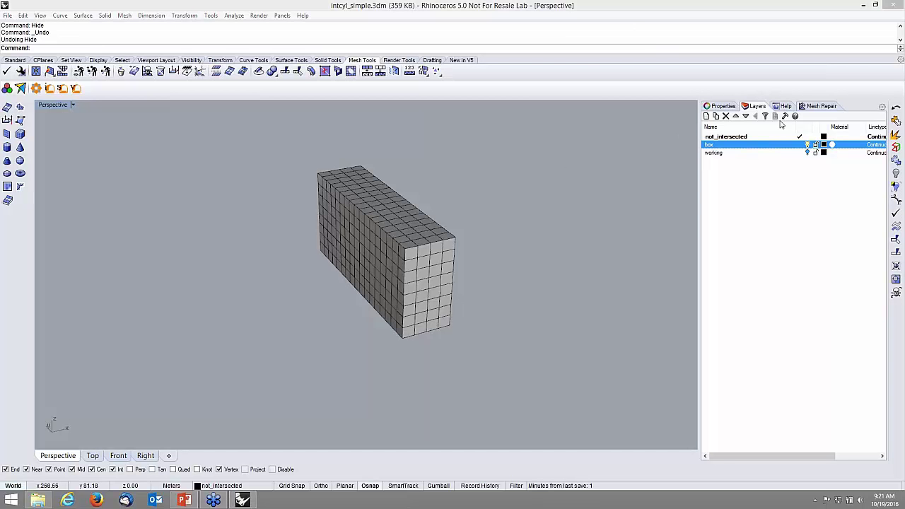
# Step: Turn off the box layer and hide the remeshed box
pyautogui.click(793, 137)
pyautogui.click(803, 145)
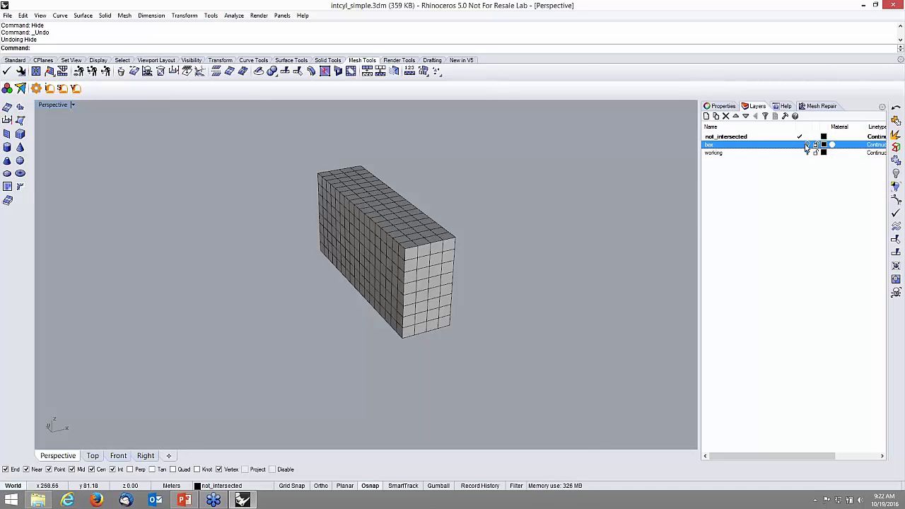
pyautogui.click(770, 137)
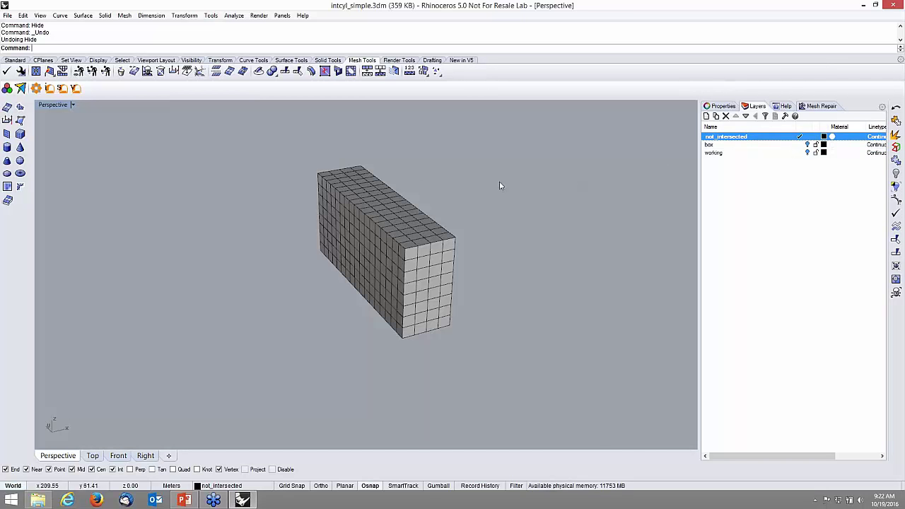
pyautogui.click(408, 203)
pyautogui.write('hide')
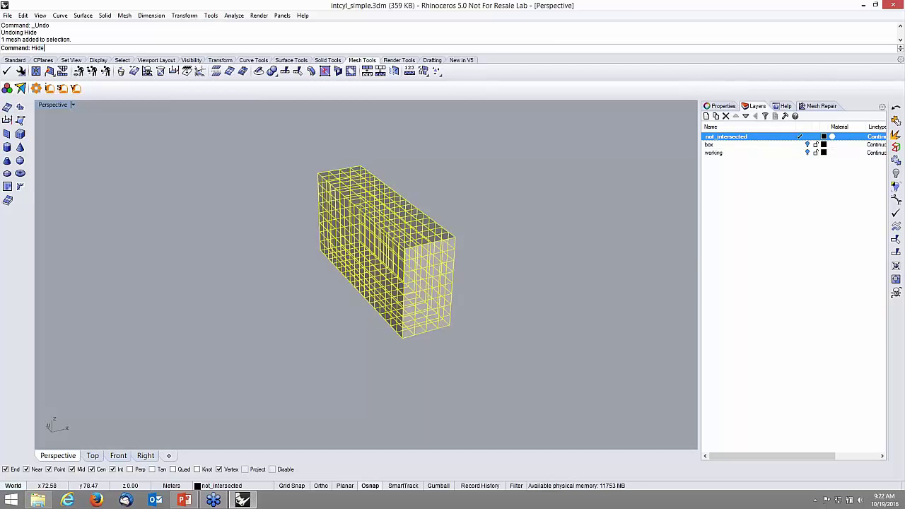
pyautogui.press('Return')
# Step: Delete the cylinder mesh and its separate end-cap mesh
pyautogui.click(375, 244)
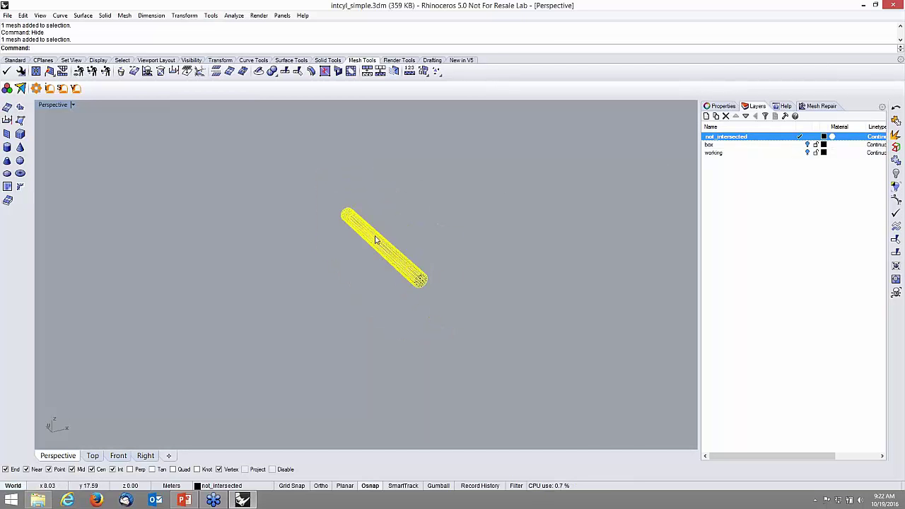
pyautogui.press('Delete')
pyautogui.moveTo(302, 255); pyautogui.dragTo(466, 313)
pyautogui.press('Delete')
# Step: Show all hidden objects and hide the box mesh again to isolate the two original cylinders
pyautogui.press('Up')
pyautogui.write('Show')
pyautogui.press('Return')
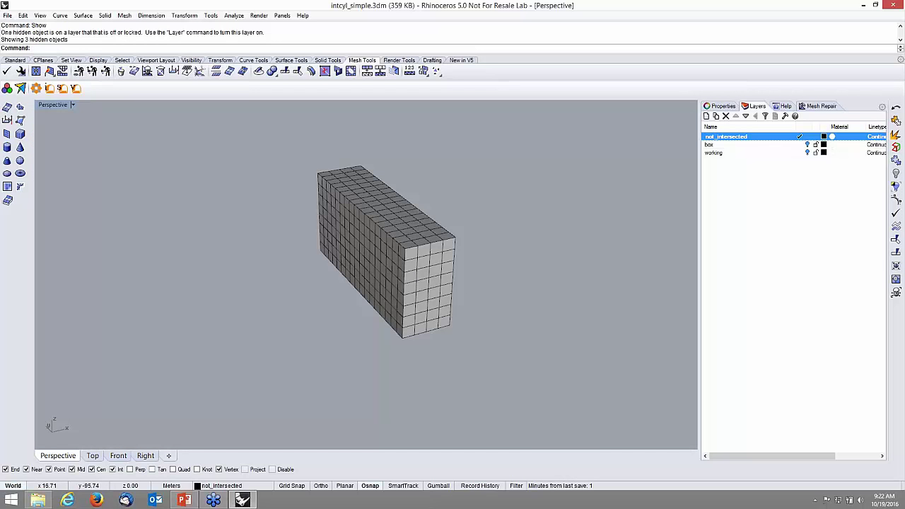
pyautogui.write('Hide')
pyautogui.press('Return')
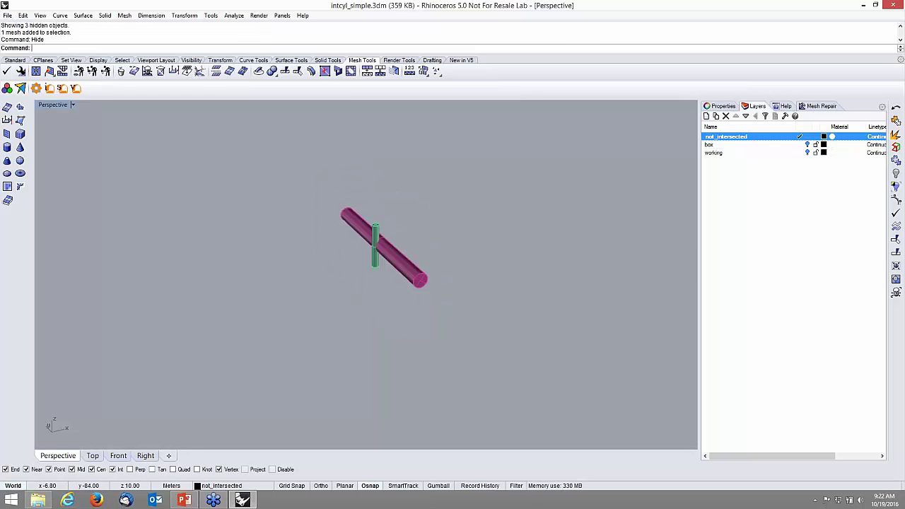
# Step: Merge the two original cylinders into a single polysurface with the non-manifold merge
pyautogui.moveTo(303, 183); pyautogui.dragTo(476, 327)
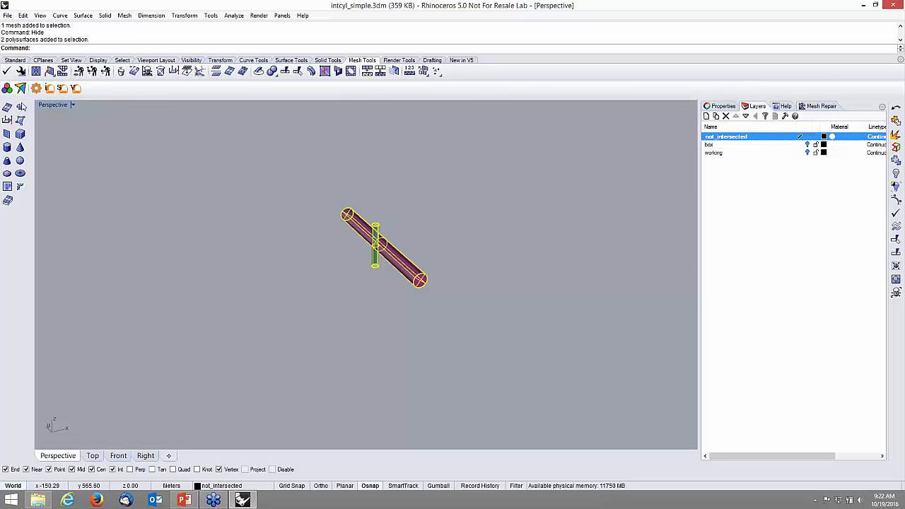
pyautogui.click(20, 88)
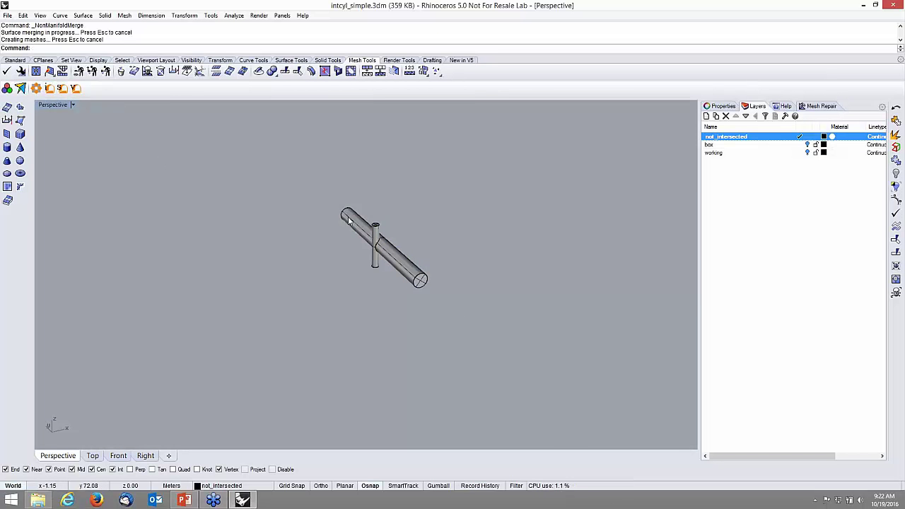
# Step: Try meshing the merged cylinders at the default polygon density, and undo the meshing
pyautogui.click(385, 233)
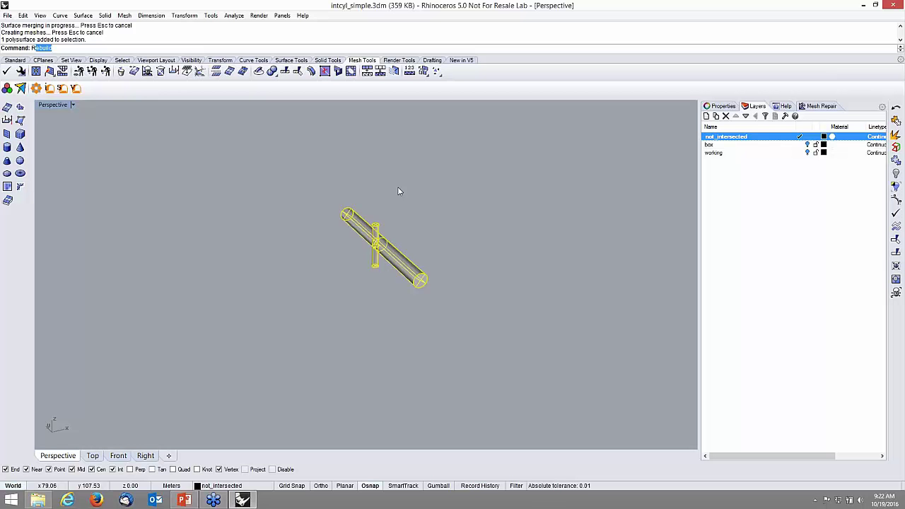
pyautogui.write('Mi')
pyautogui.write('sh')
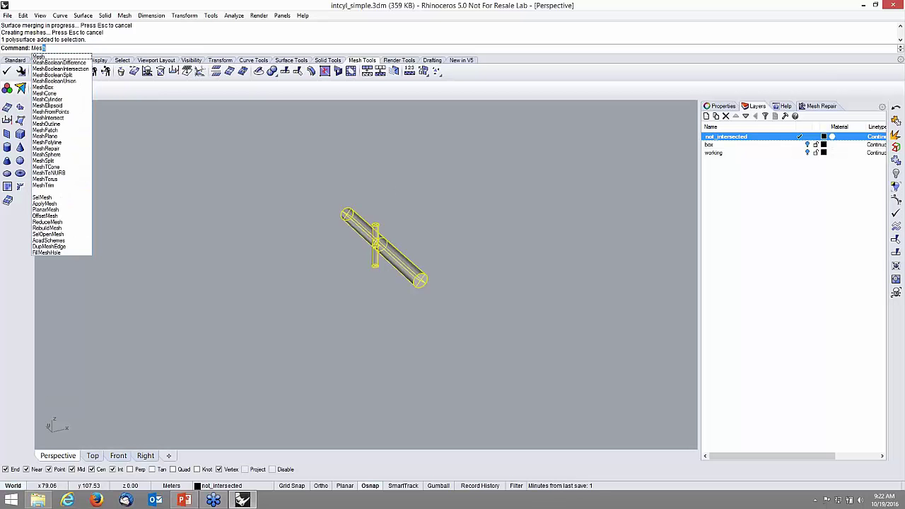
pyautogui.press('Return')
pyautogui.click(247, 233)
pyautogui.moveTo(489, 193); pyautogui.dragTo(361, 192)
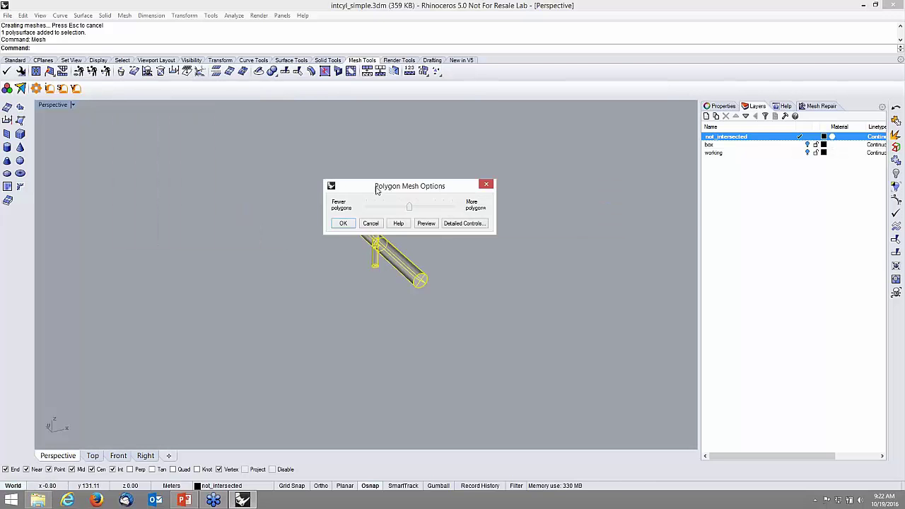
pyautogui.click(344, 224)
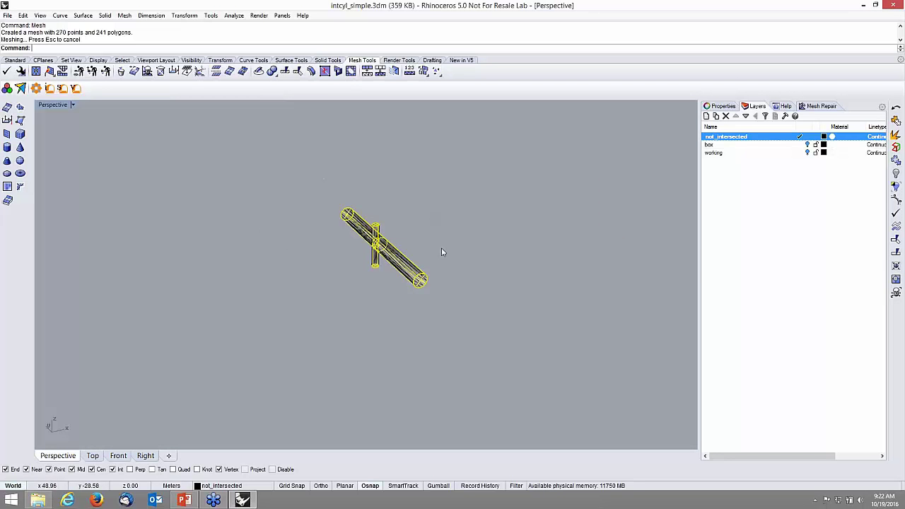
pyautogui.click(422, 249)
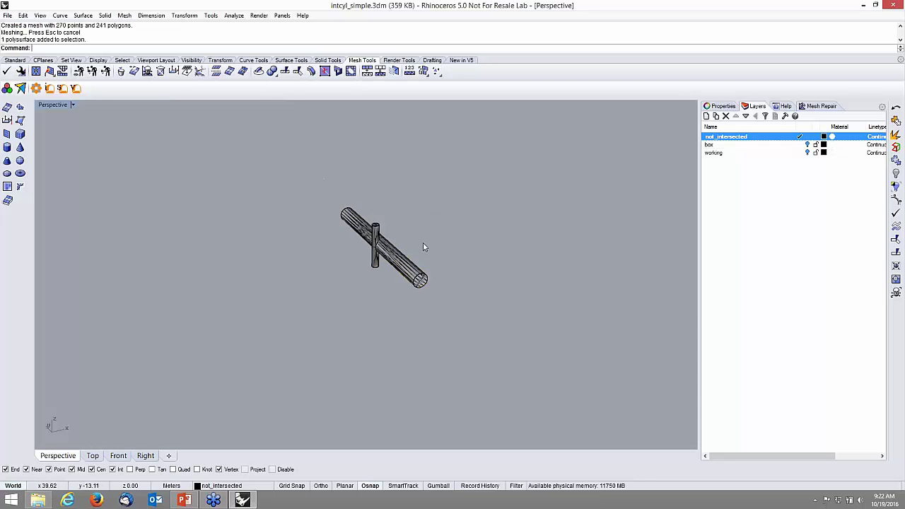
pyautogui.scroll(5, 390, 250)
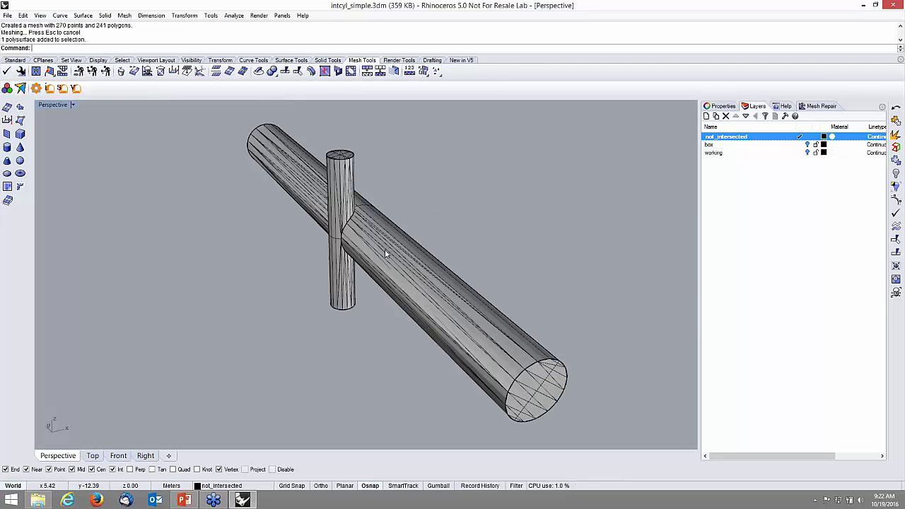
pyautogui.hotkey('ctrl', 'z')
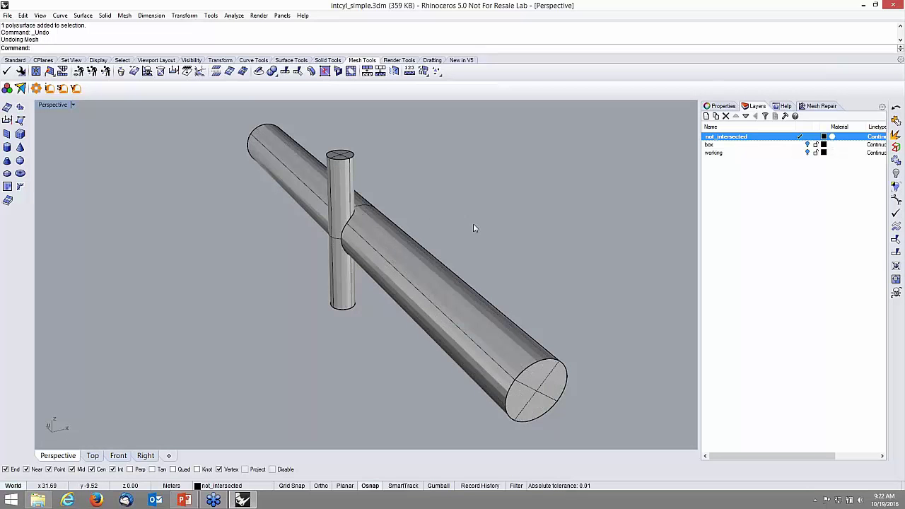
# Step: Mesh the merged cylinder polysurface with the polygon density set to the maximum
pyautogui.click(423, 285)
pyautogui.write('Mesh')
pyautogui.press('Return')
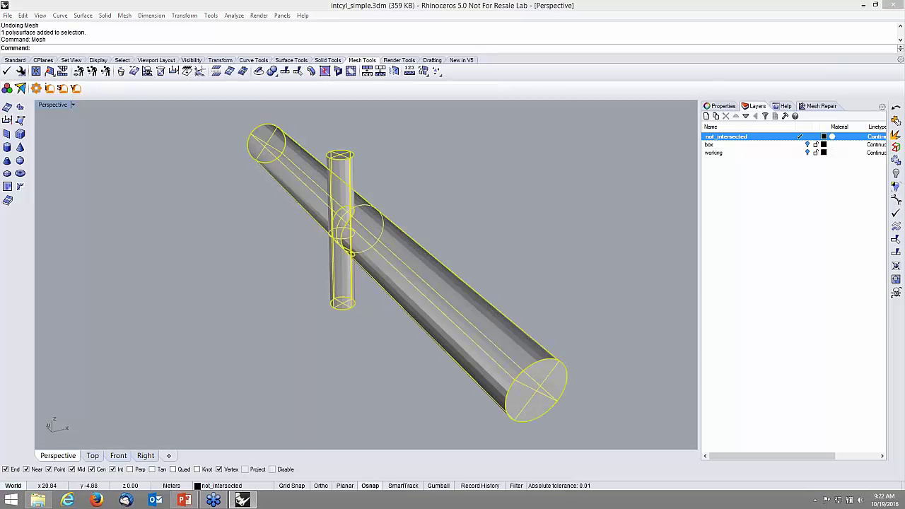
pyautogui.moveTo(423, 208); pyautogui.dragTo(458, 208)
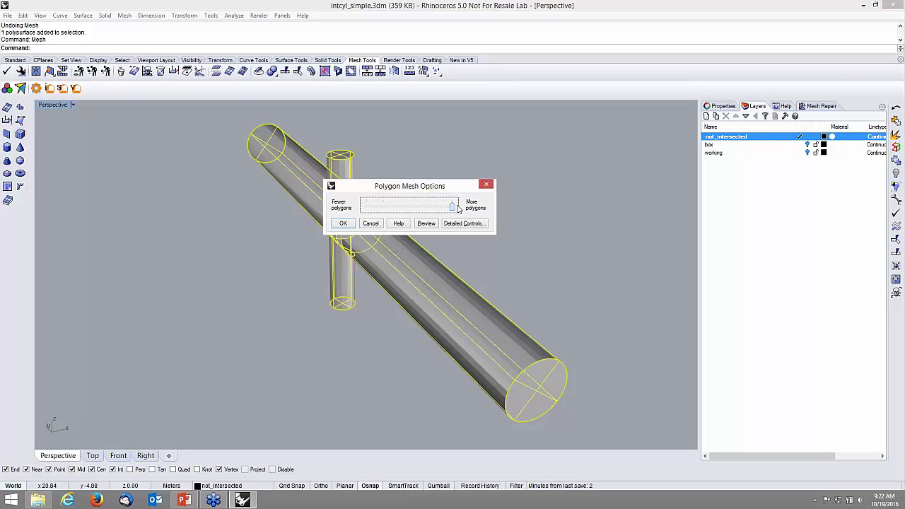
pyautogui.click(343, 223)
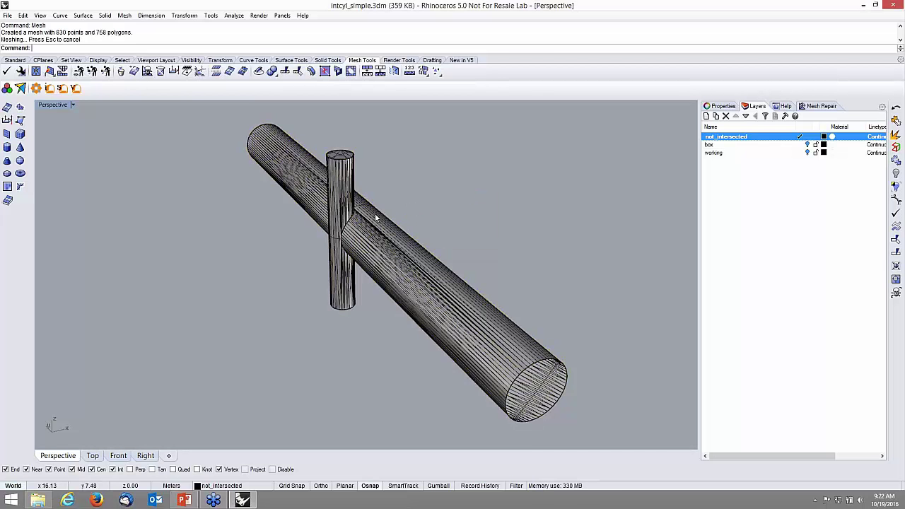
# Step: Hide the merged cylinder polysurface so that only its dense mesh is displayed
pyautogui.click(368, 225)
pyautogui.press('Return')
pyautogui.write('Hid')
pyautogui.press('Return')
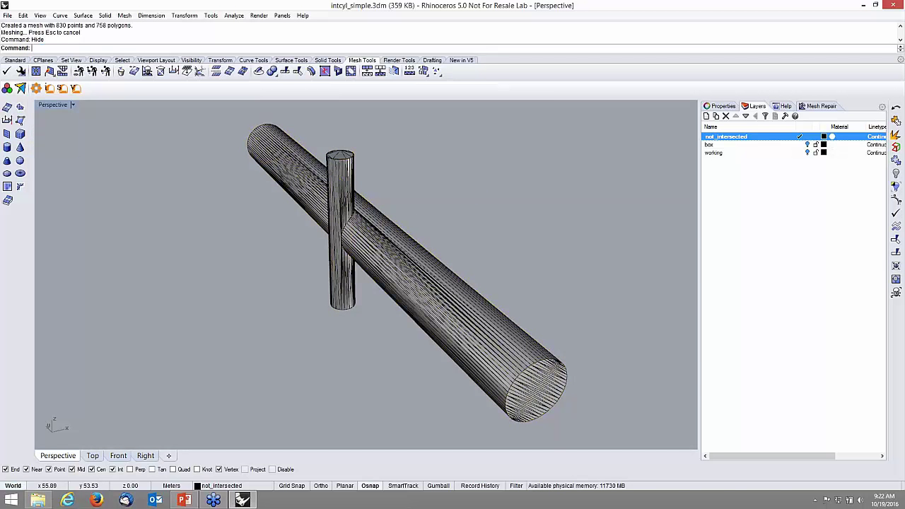
# Step: Start GSurf on the cylinder mesh with a minimum edge length of 0 and a maximum edge length of 2
pyautogui.click(299, 170)
pyautogui.click(68, 91)
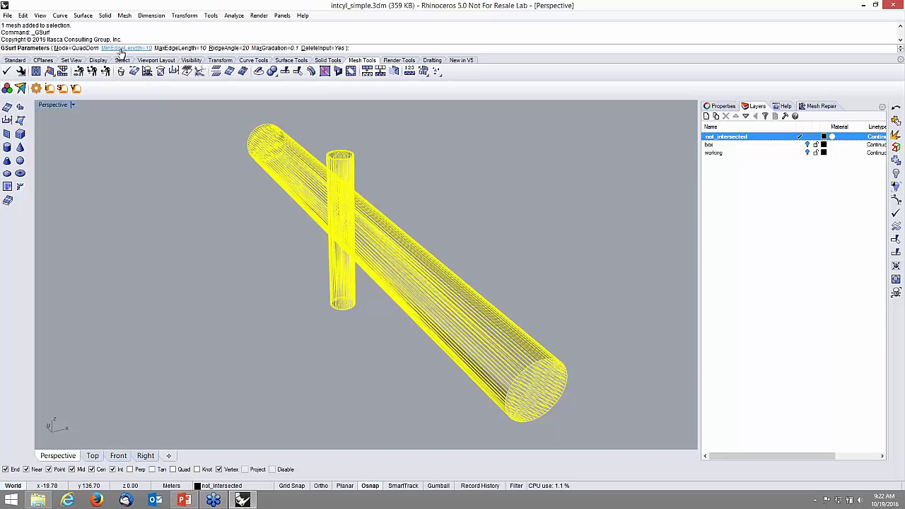
pyautogui.click(121, 48)
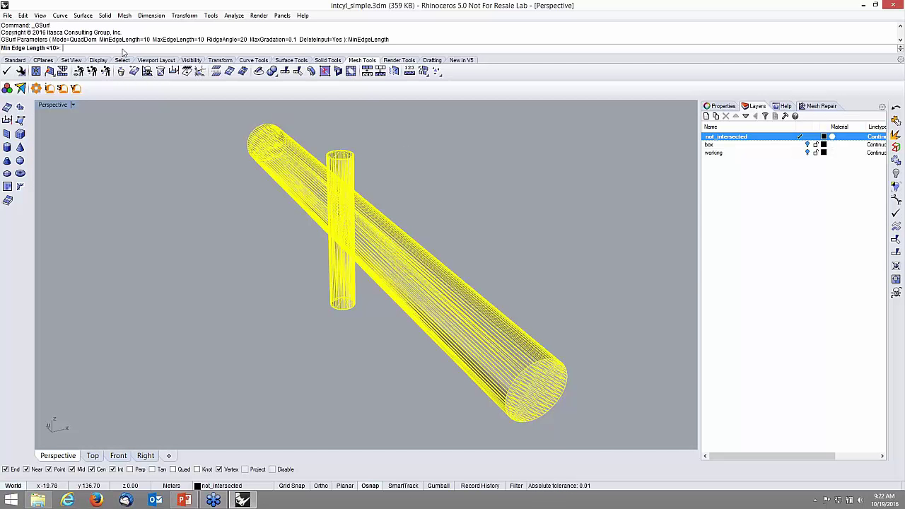
pyautogui.write('0')
pyautogui.press('Return')
pyautogui.click(162, 48)
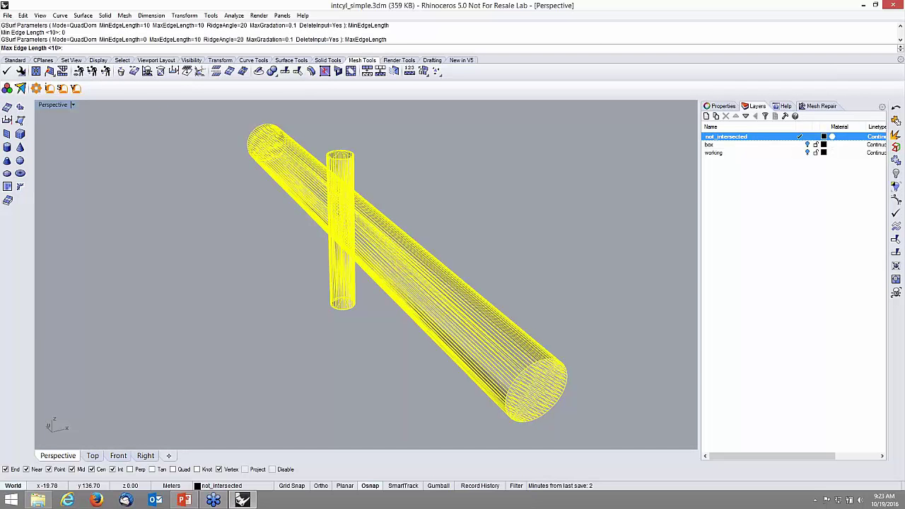
pyautogui.write('2')
pyautogui.press('Return')
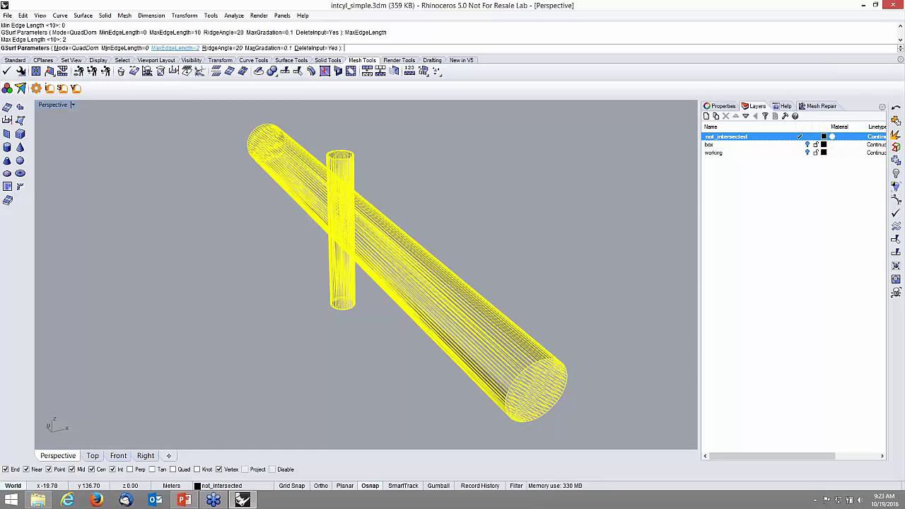
# Step: Switch to the PowerPoint presentation to review the slide explaining the ridge angle, and return to Rhino
pyautogui.click(186, 500)
pyautogui.press('Down')
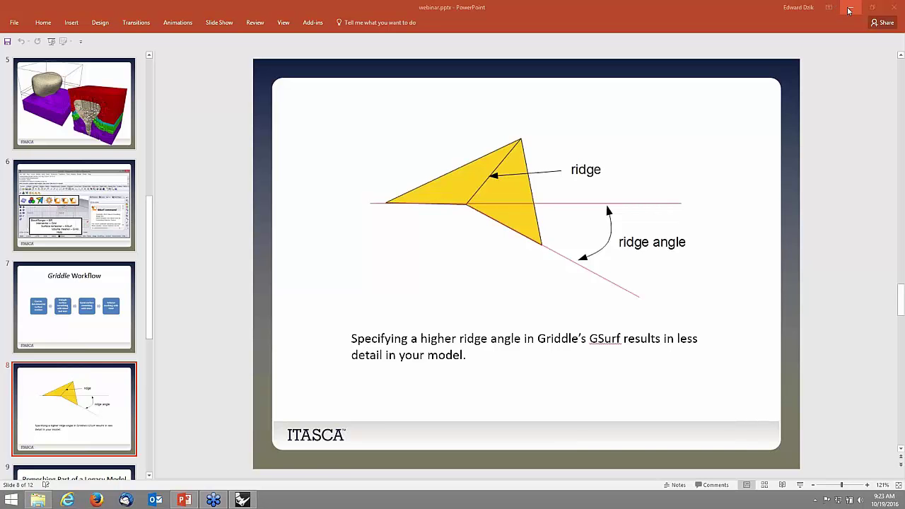
pyautogui.click(849, 9)
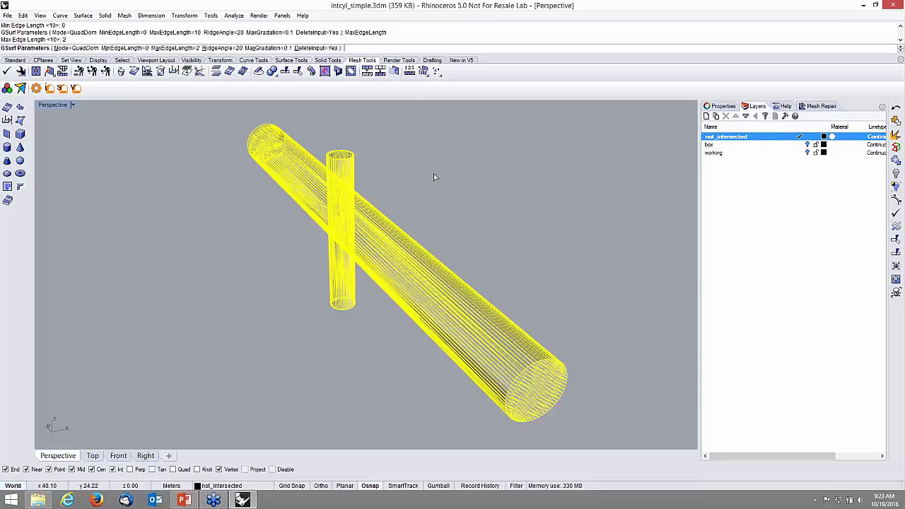
# Step: Run the GSurf remesh with the current parameters and show all hidden objects
pyautogui.press('Return')
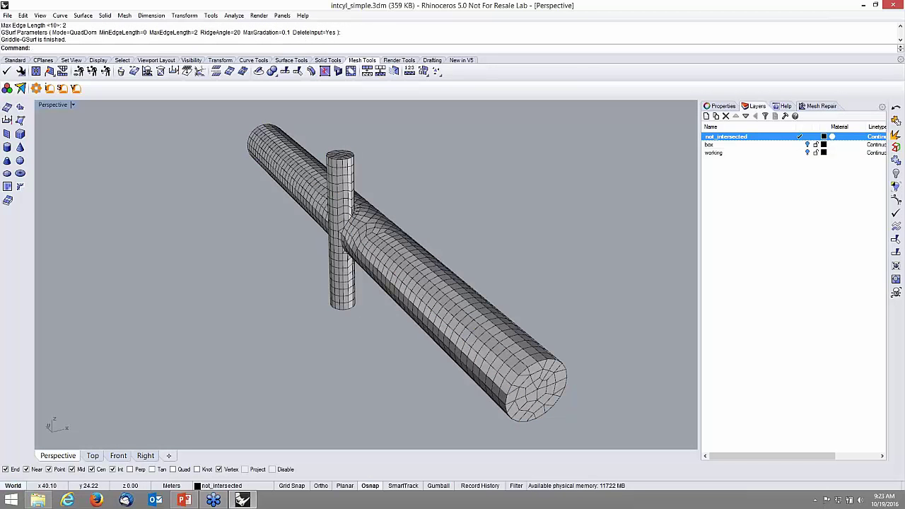
pyautogui.write('Show')
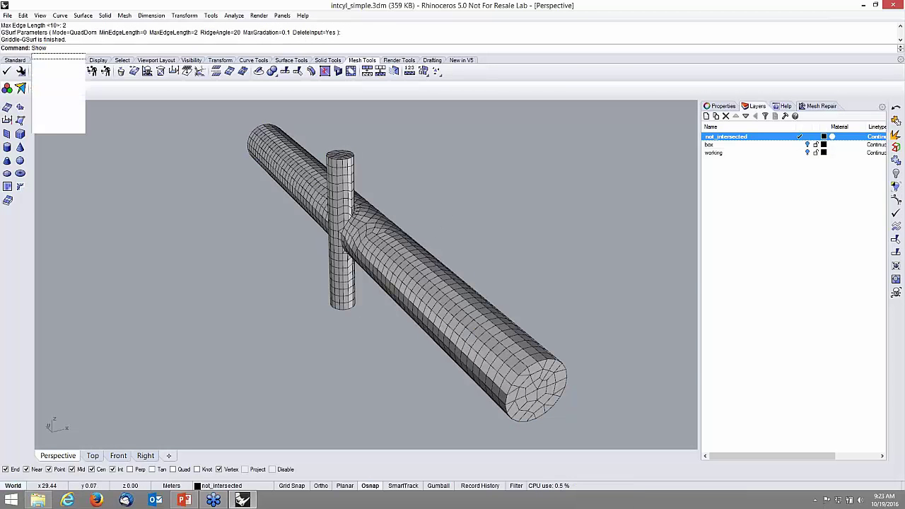
pyautogui.press('Return')
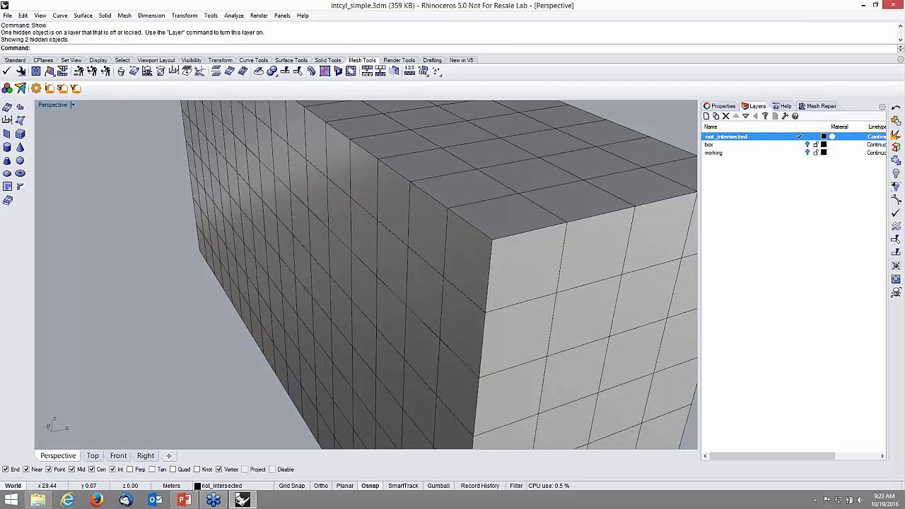
# Step: Set the Perspective viewport to wireframe display to reveal the cylinder mesh inside the box
pyautogui.scroll(-3, 410, 222)
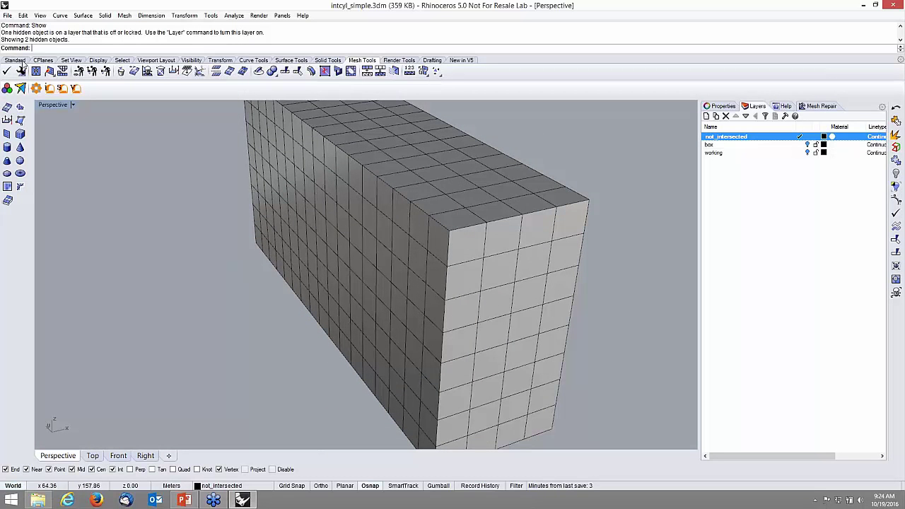
pyautogui.click(23, 61)
pyautogui.click(350, 71)
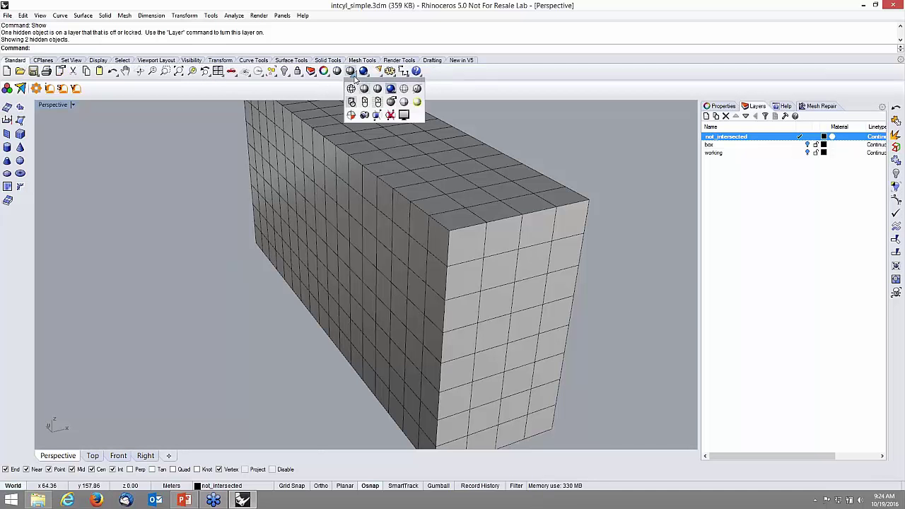
pyautogui.click(351, 88)
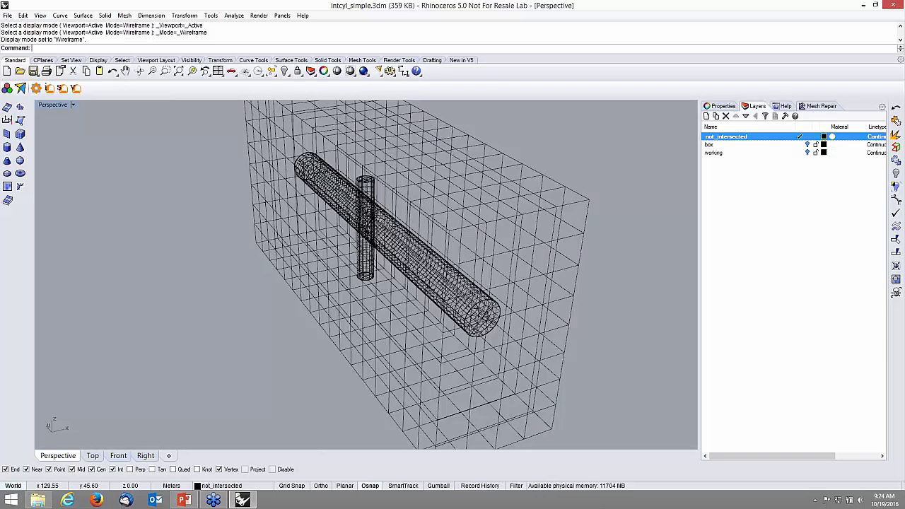
pyautogui.scroll(-4, 551, 141)
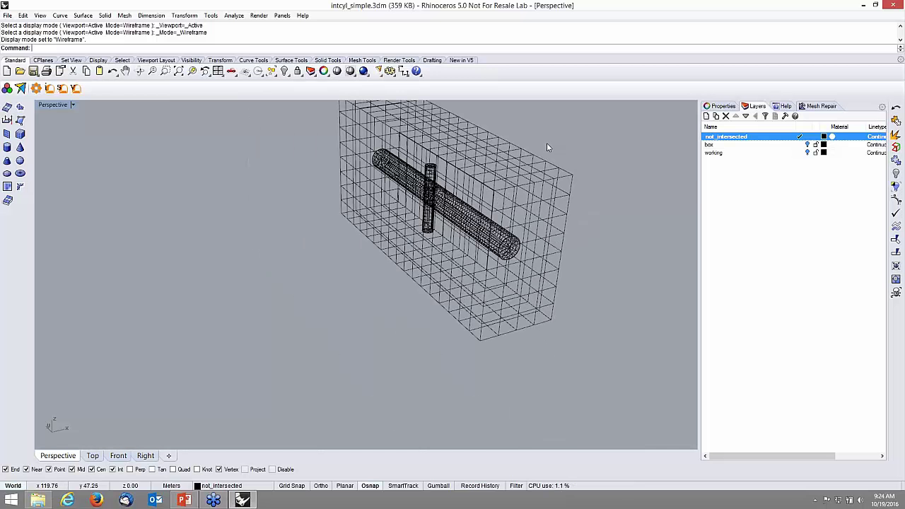
# Step: Select all objects and generate a GVol volume mesh in ConHexDom mode with FLAC3D output format
pyautogui.hotkey('ctrl', 'a')
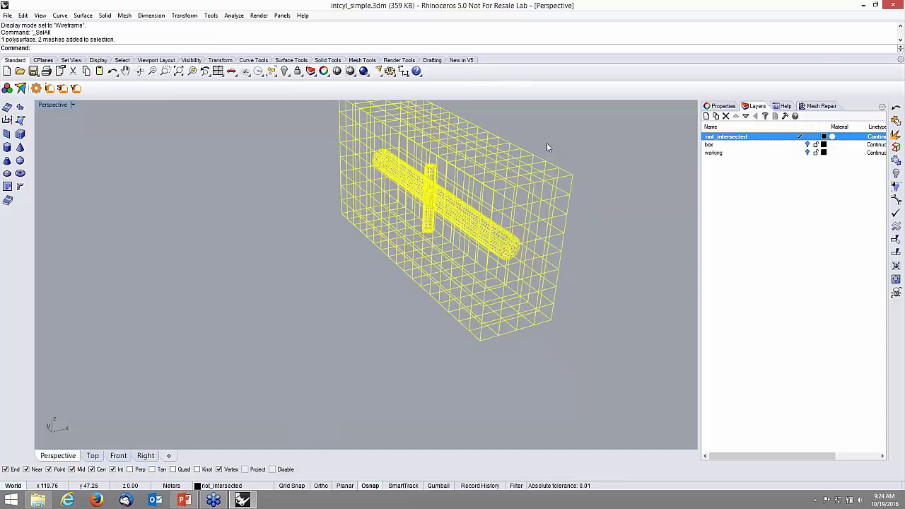
pyautogui.click(76, 87)
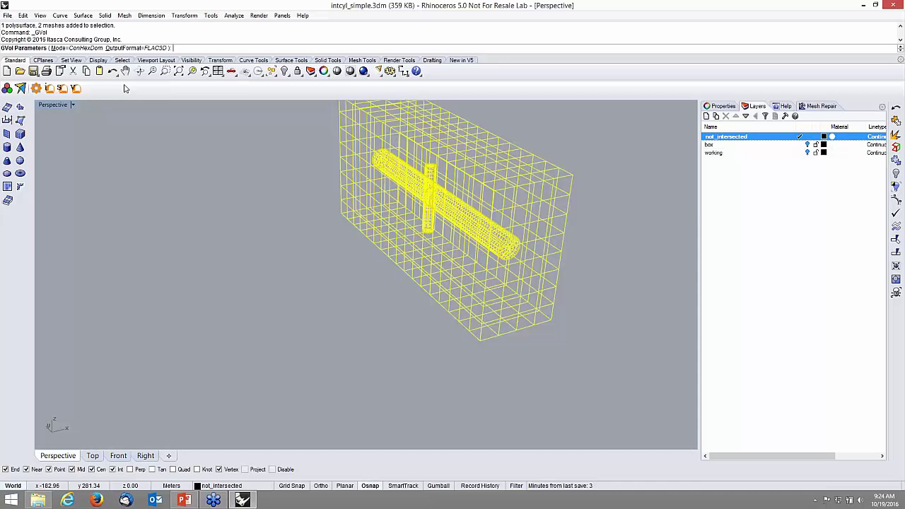
pyautogui.press('Return')
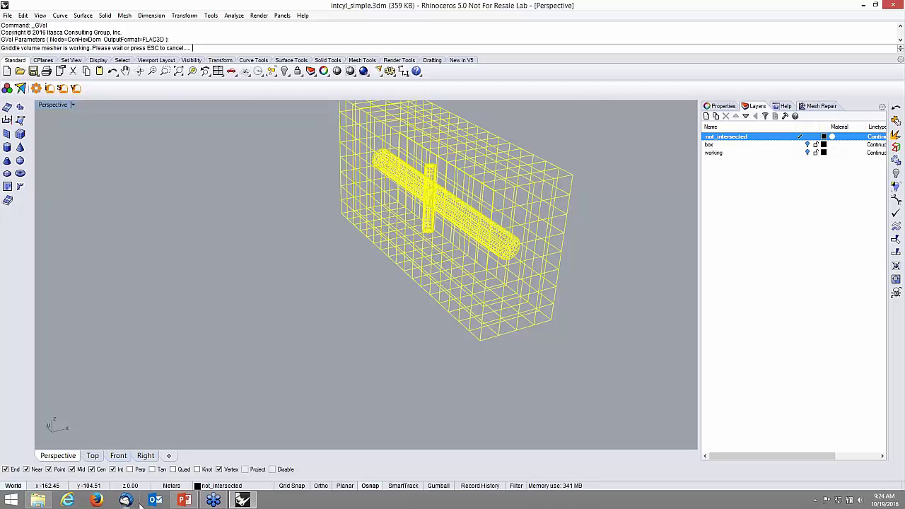
# Step: Launch FLAC3D 5.0 64-bit from the webinar folder and dismiss its startup options
pyautogui.moveTo(46, 501)
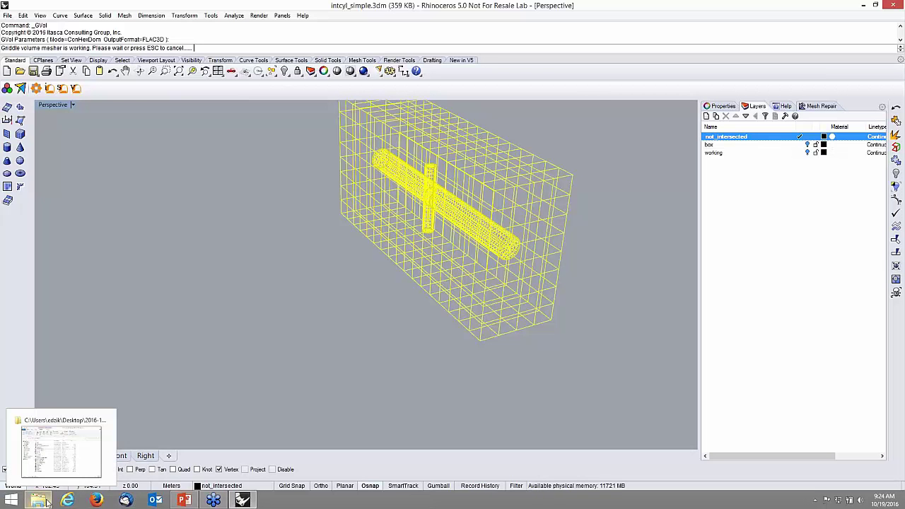
pyautogui.click(47, 501)
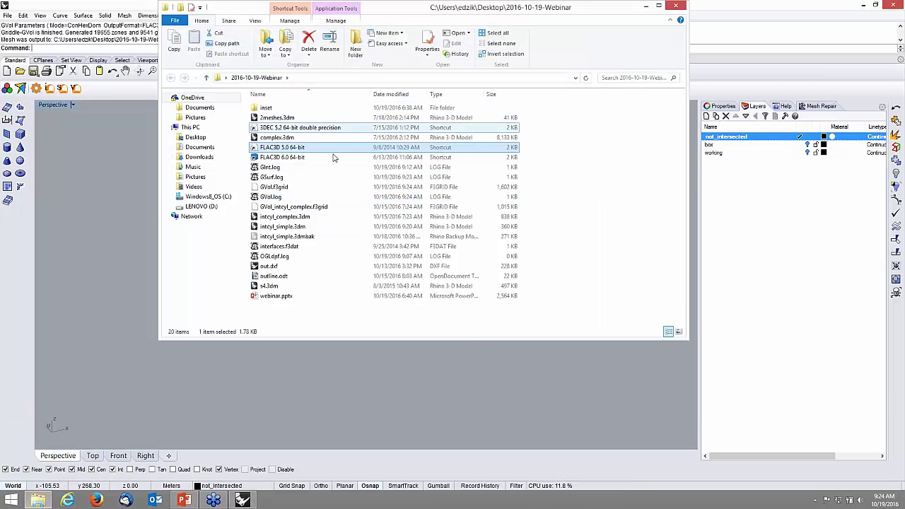
pyautogui.doubleClick(290, 151)
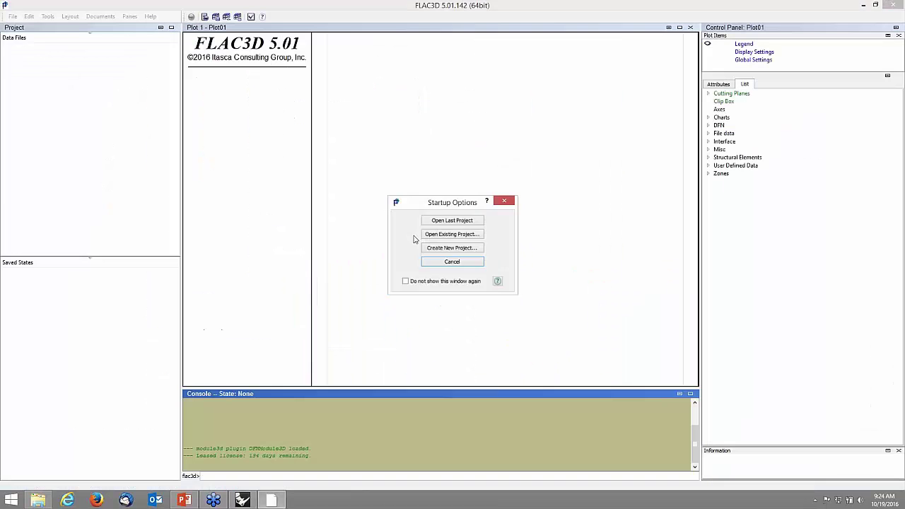
pyautogui.click(420, 262)
# Step: Import the volume grid file GVol.f3grid into FLAC3D
pyautogui.click(12, 16)
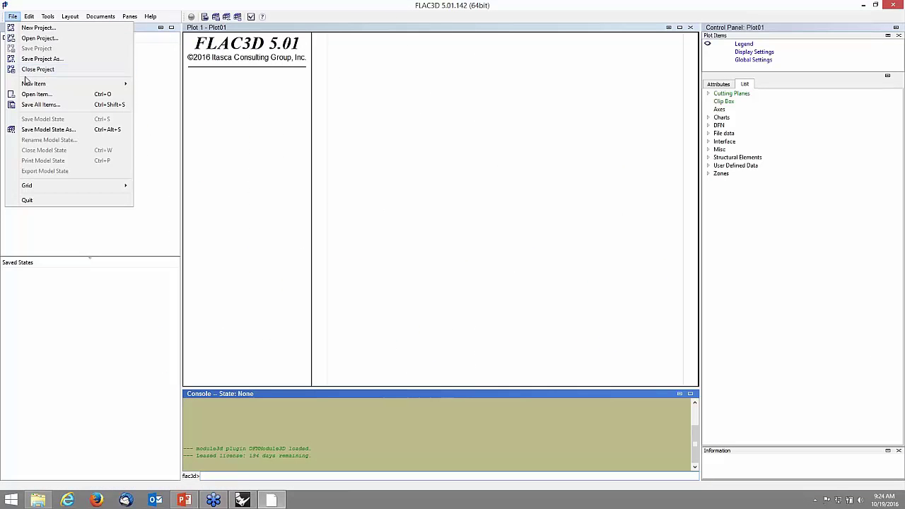
pyautogui.moveTo(35, 185)
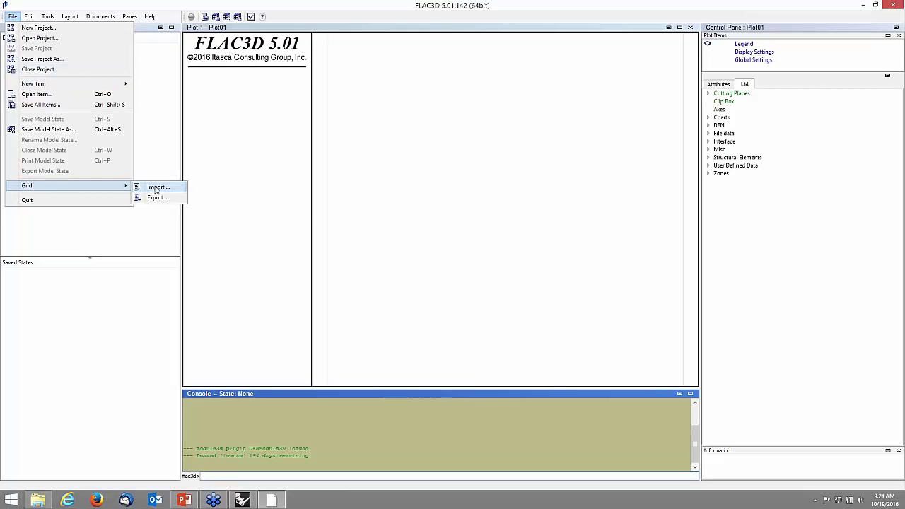
pyautogui.click(153, 186)
pyautogui.doubleClick(378, 199)
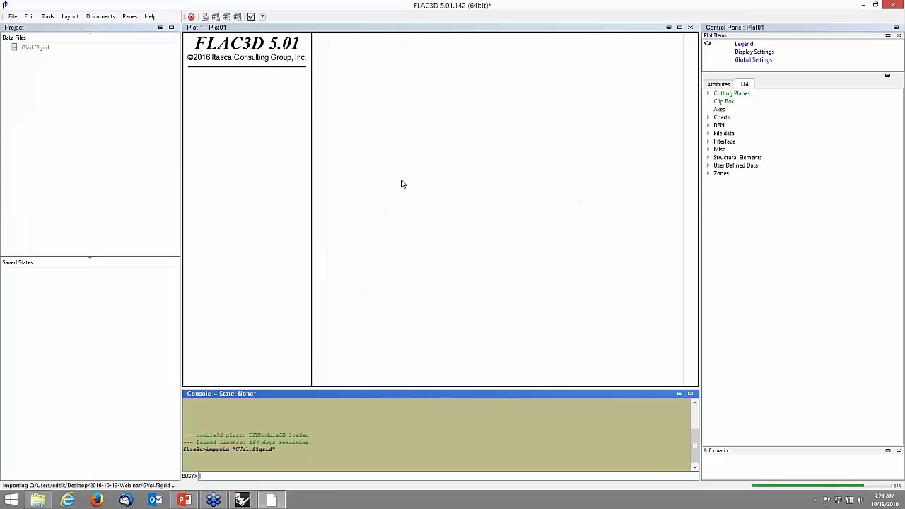
# Step: Hide zone group ZG_001 in the plot and view the two cylinder groups end-on
pyautogui.moveTo(486, 176); pyautogui.dragTo(450, 220)
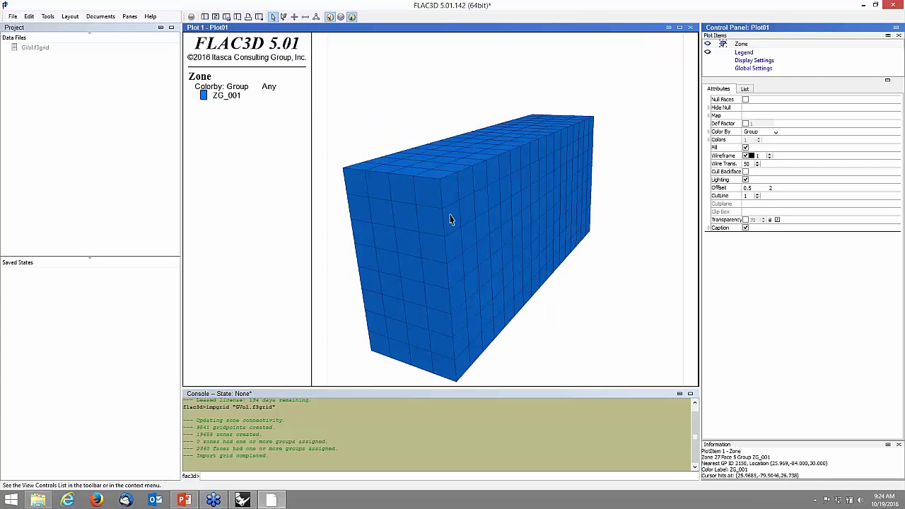
pyautogui.rightClick(482, 193)
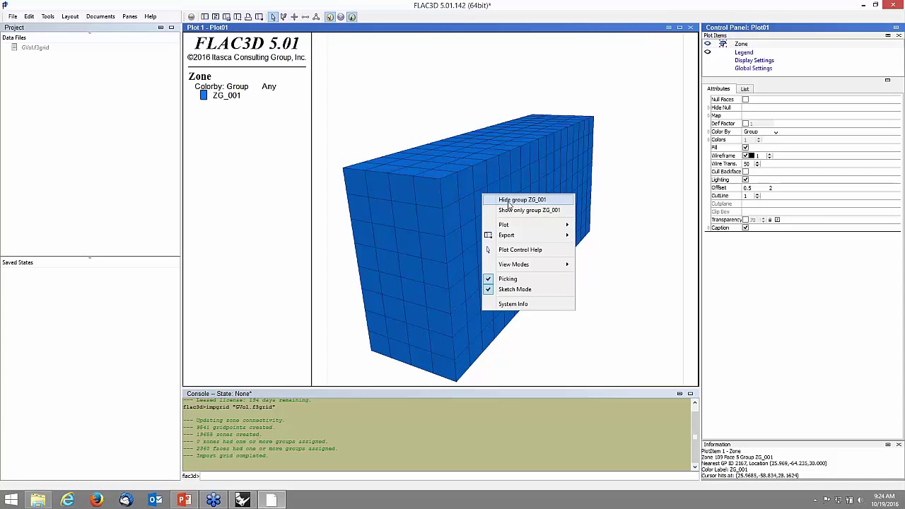
pyautogui.click(508, 203)
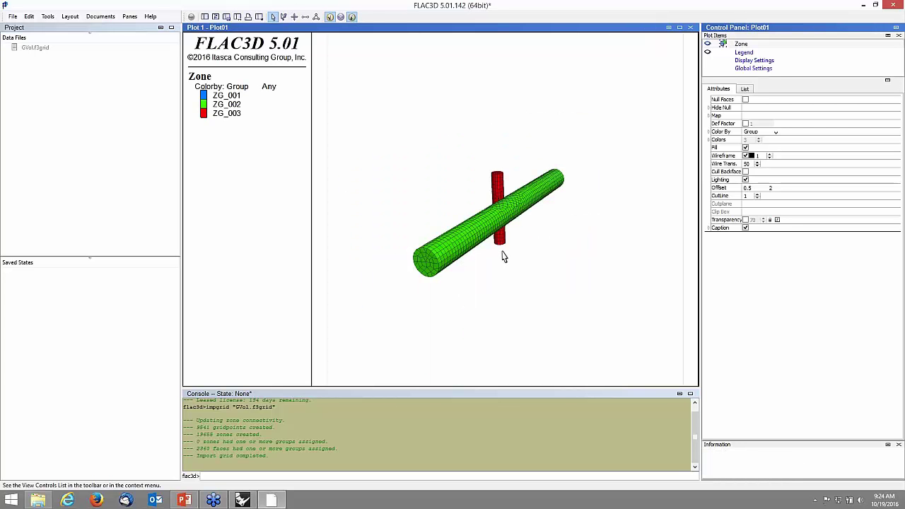
pyautogui.press('r')
pyautogui.press('x')
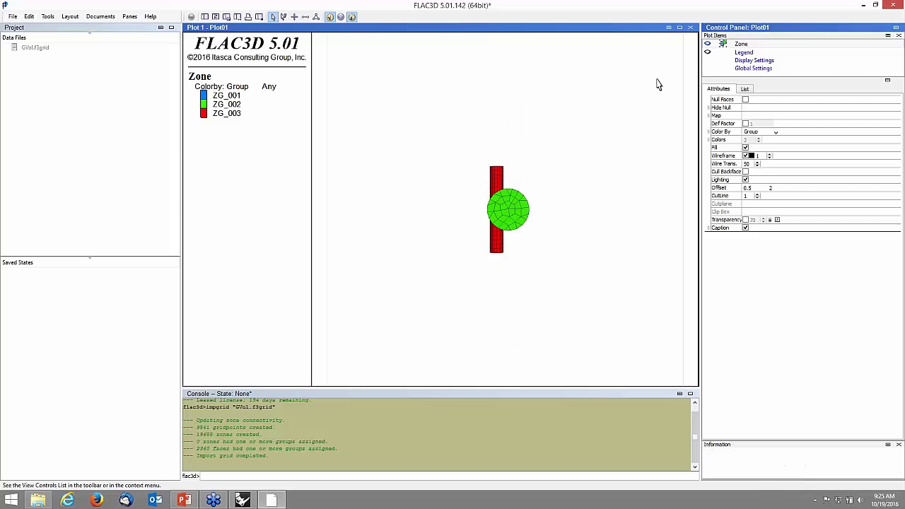
# Step: Remove the group filter from the zone plot item's range to show all zone groups again
pyautogui.click(723, 45)
pyautogui.click(730, 57)
pyautogui.press('Delete')
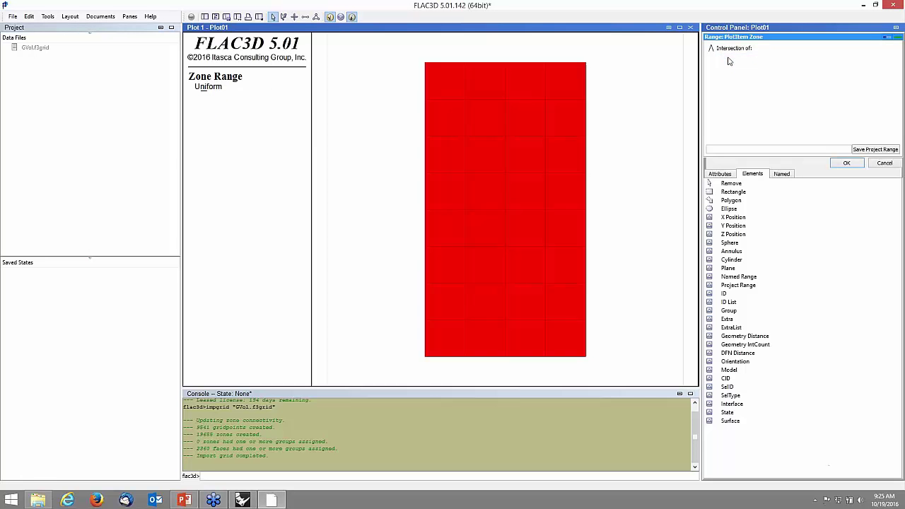
pyautogui.click(846, 164)
pyautogui.moveTo(632, 104); pyautogui.dragTo(496, 147, button='right')
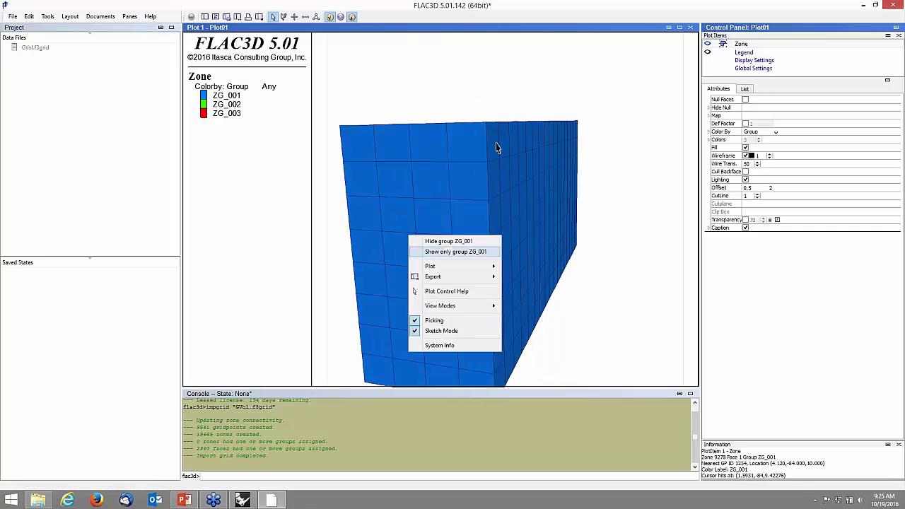
pyautogui.press('Escape')
pyautogui.press('Down')
pyautogui.press('Down')
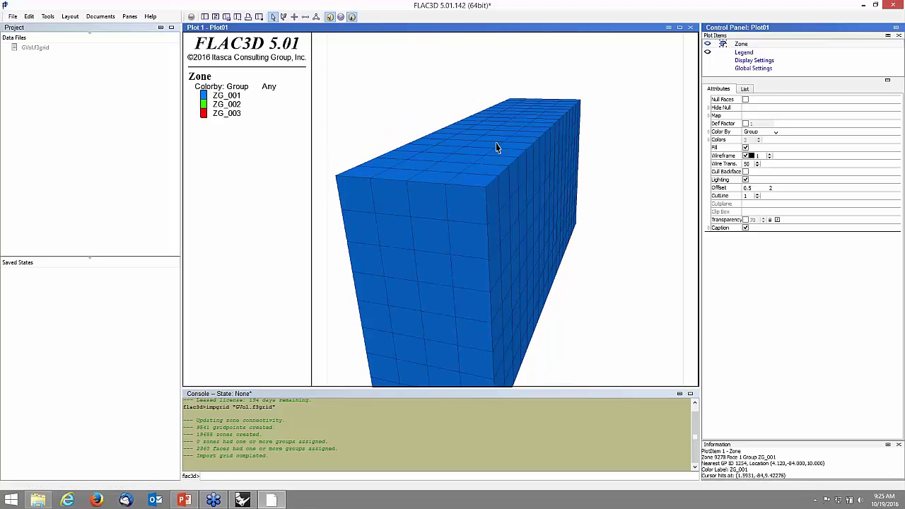
# Step: Add a Y Position range to the zone plot item and shift its near boundary inward to cut through the box and cylinder
pyautogui.click(724, 45)
pyautogui.click(786, 100)
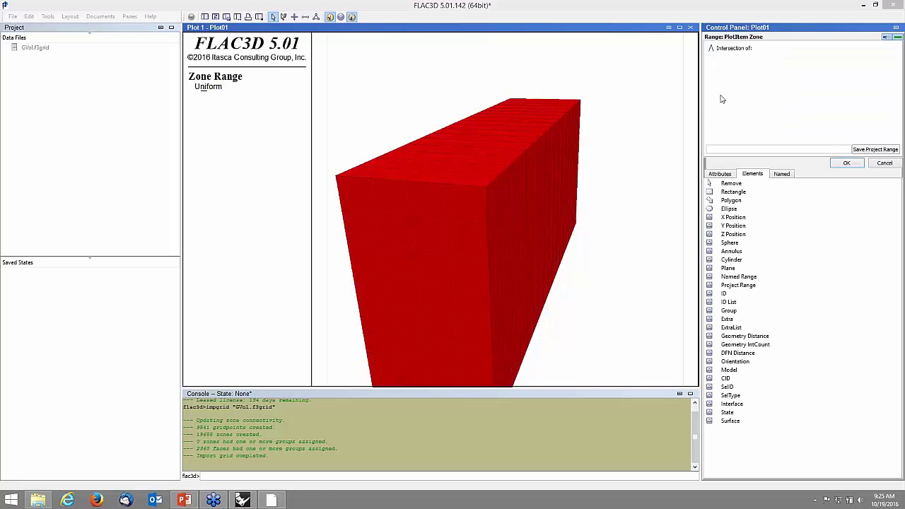
pyautogui.click(713, 225)
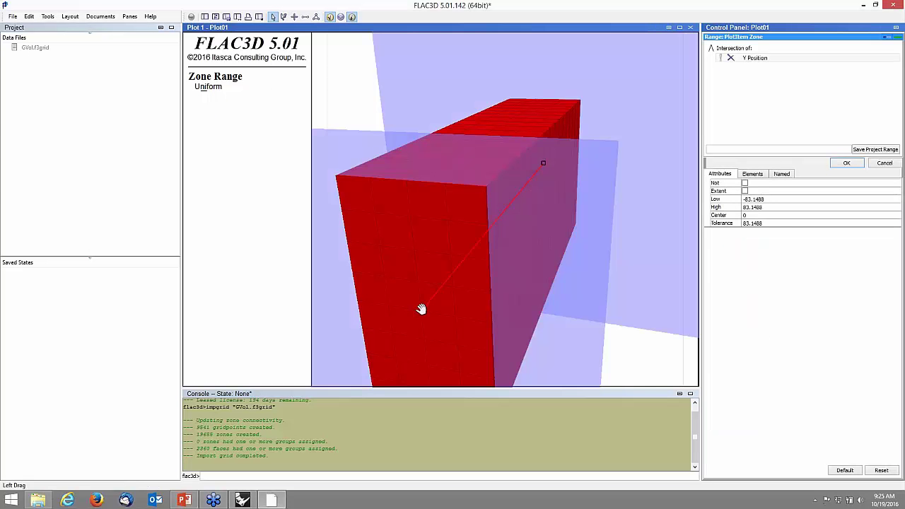
pyautogui.moveTo(421, 309); pyautogui.dragTo(485, 222)
pyautogui.click(842, 163)
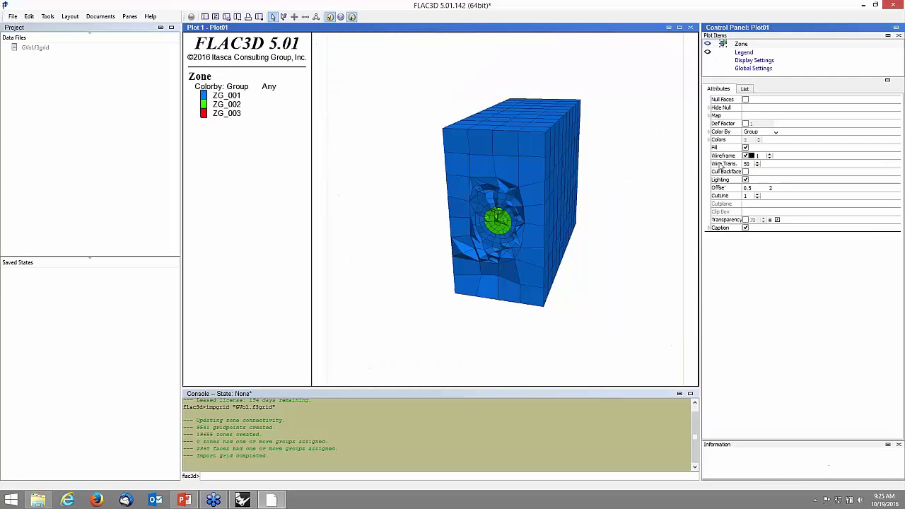
pyautogui.scroll(3, 491, 221)
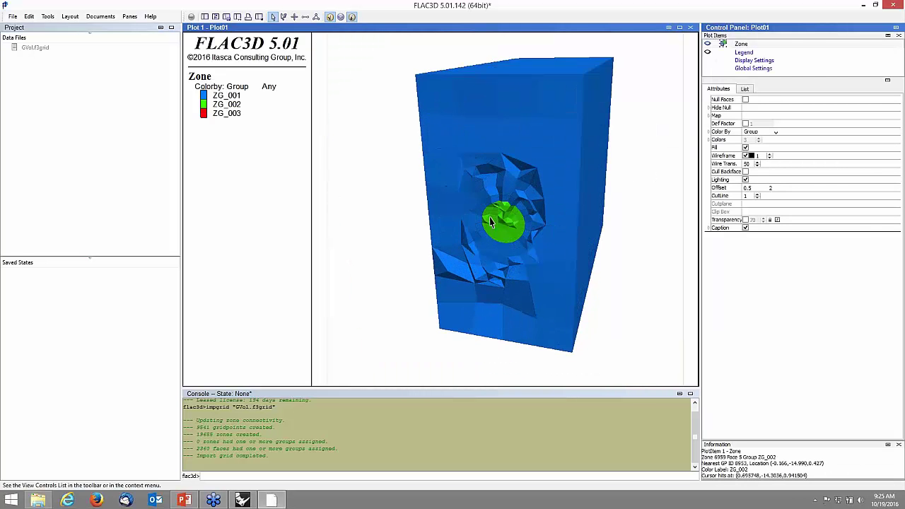
pyautogui.scroll(2, 490, 222)
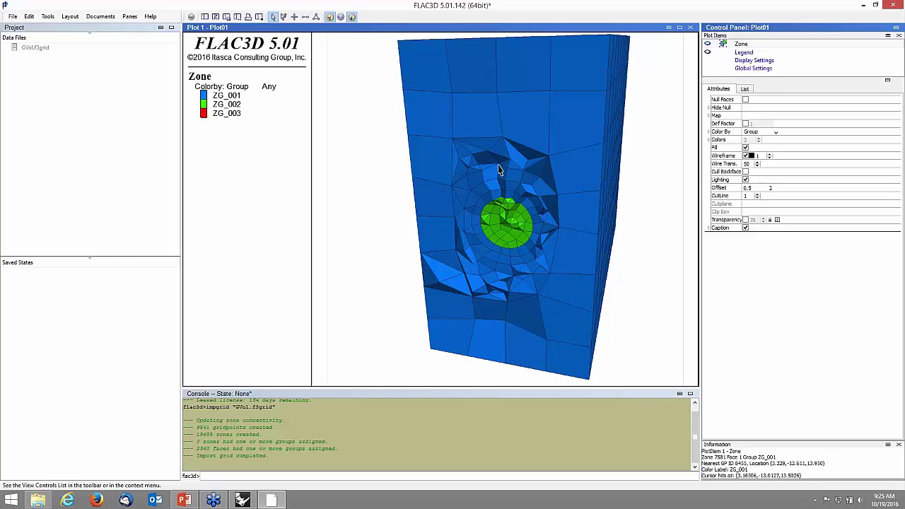
# Step: Close FLAC3D and the intcyl_simple.3dm model in Rhino without saving changes
pyautogui.click(889, 6)
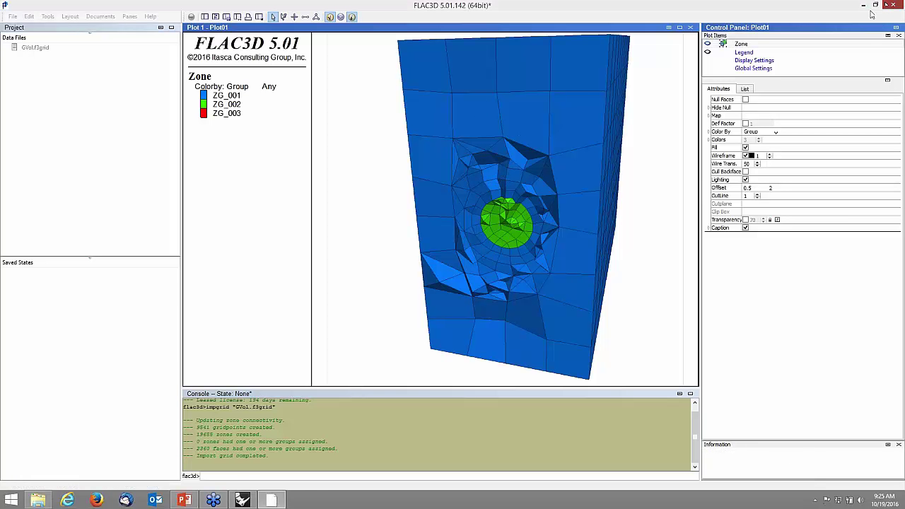
pyautogui.click(466, 262)
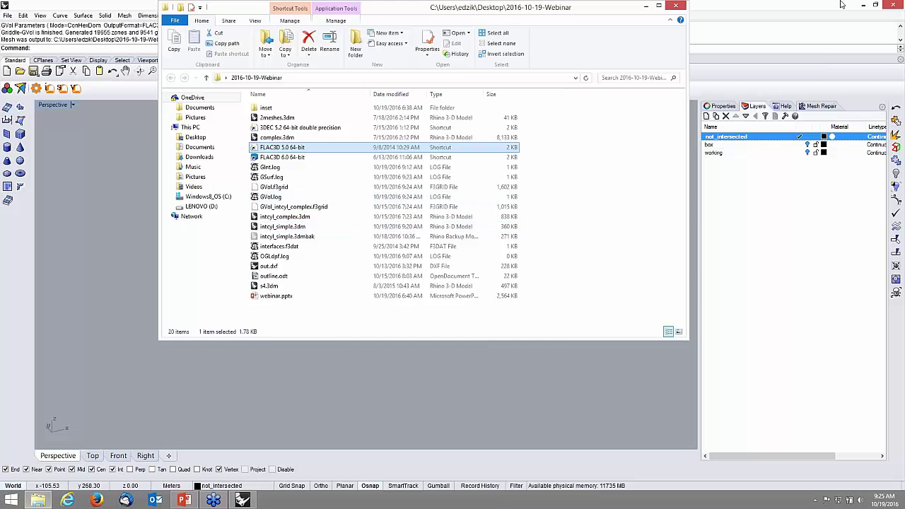
pyautogui.click(730, 103)
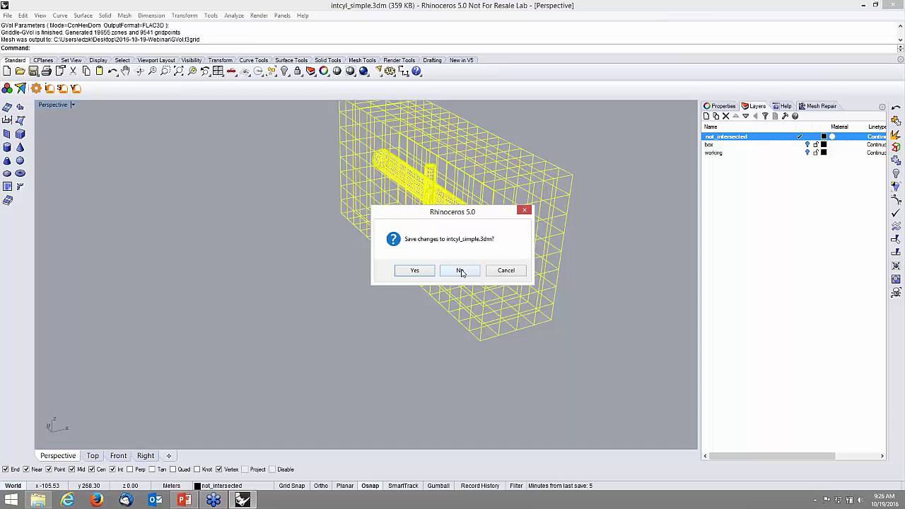
pyautogui.click(462, 273)
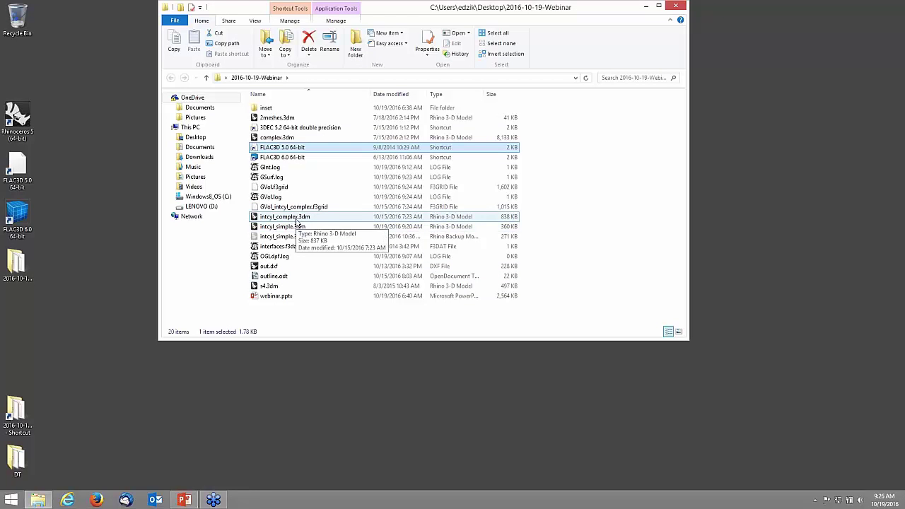
# Step: Open intcyl_complex.3dm from the webinar folder in Rhino and minimize the folder window
pyautogui.click(297, 219)
pyautogui.click(776, 196)
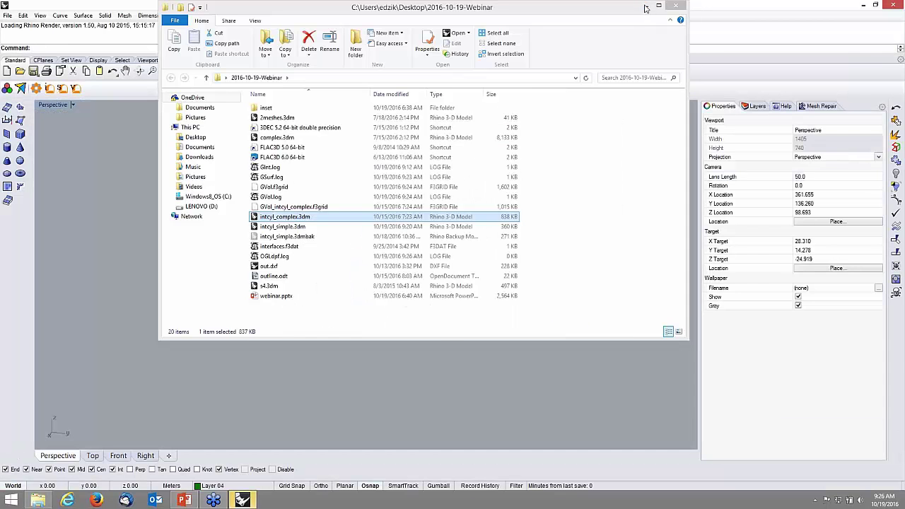
pyautogui.click(646, 9)
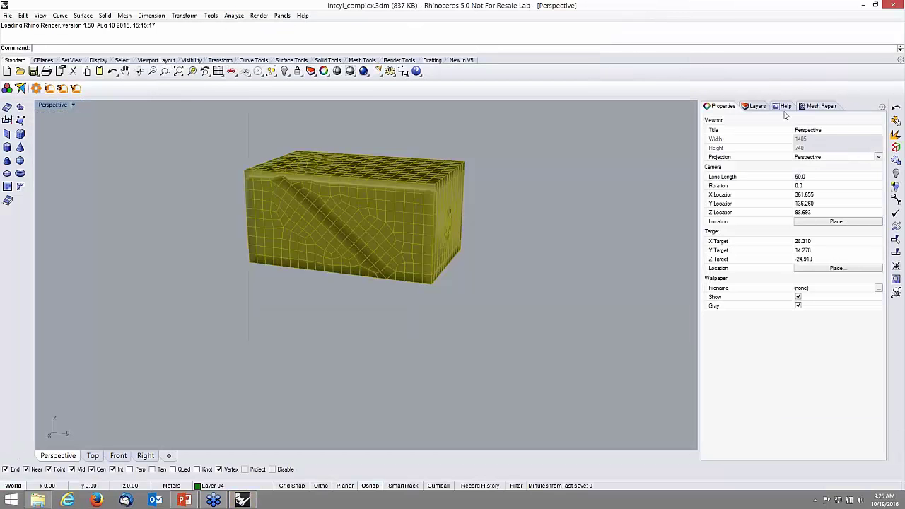
# Step: Make not_intersected the current layer and turn off Layer 04 and Layer 05
pyautogui.click(760, 107)
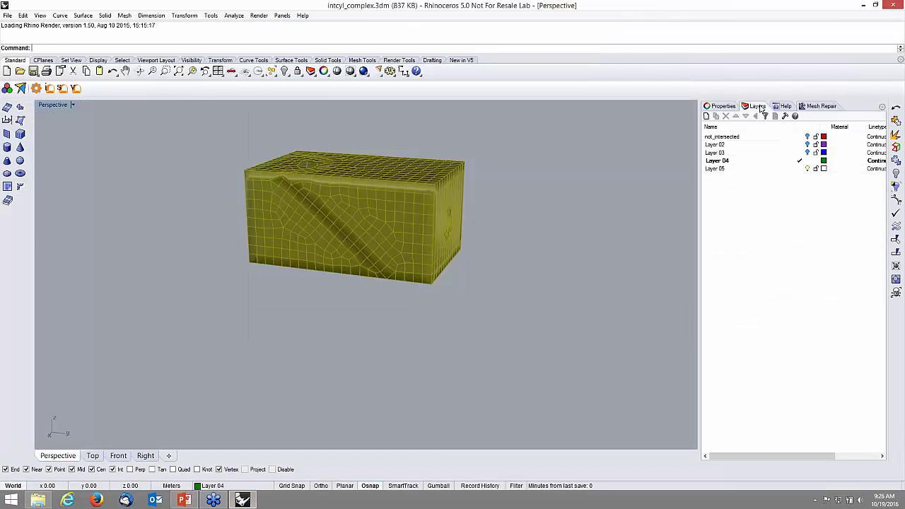
pyautogui.click(797, 137)
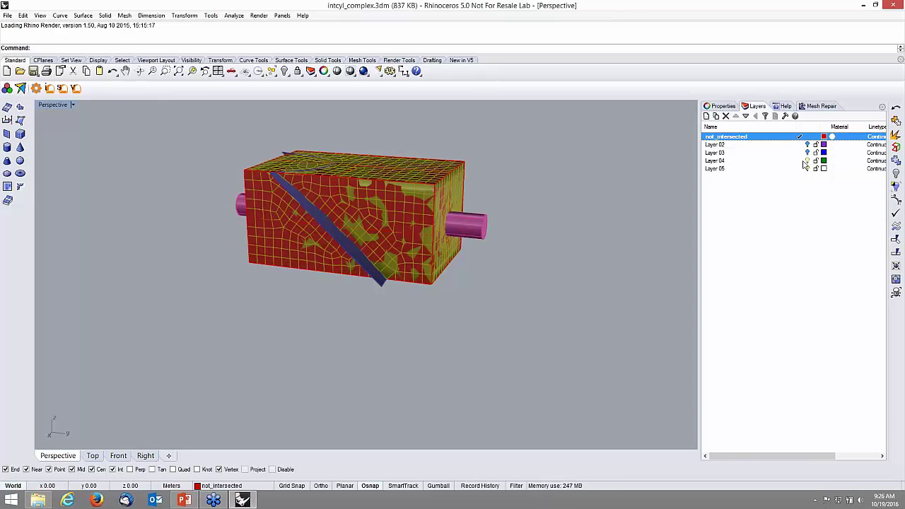
pyautogui.click(807, 168)
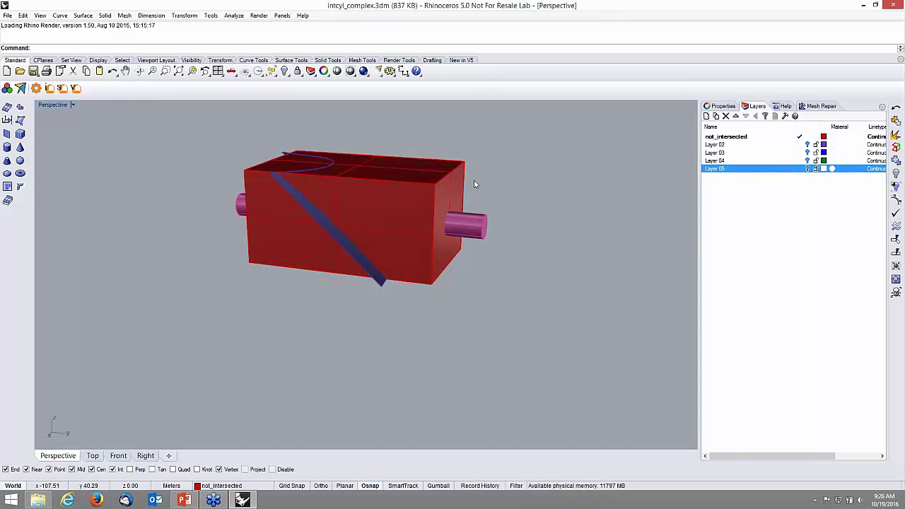
# Step: Hide the red box polysurface to reveal the cylinders and surfaces inside it
pyautogui.click(429, 192)
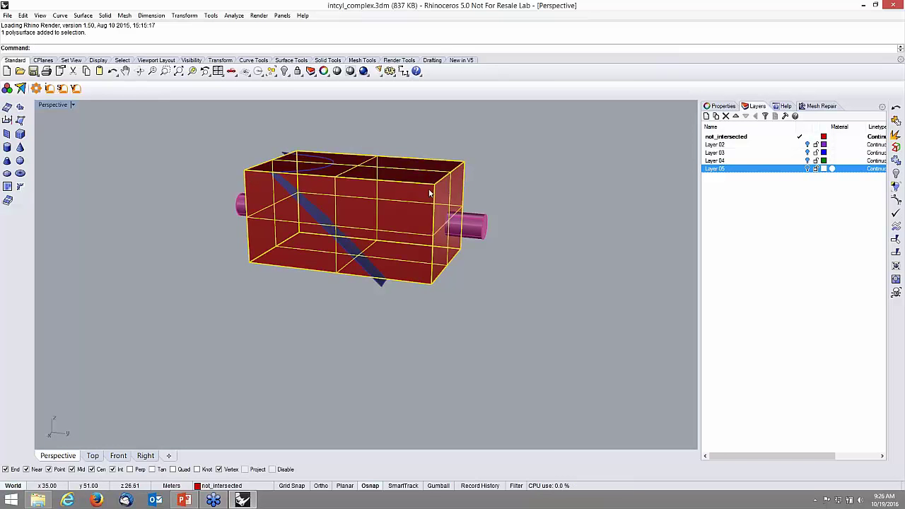
pyautogui.write('hide')
pyautogui.press('Return')
pyautogui.rightClick(448, 271)
pyautogui.moveTo(447, 271); pyautogui.dragTo(404, 229, button='right')
pyautogui.click(358, 196)
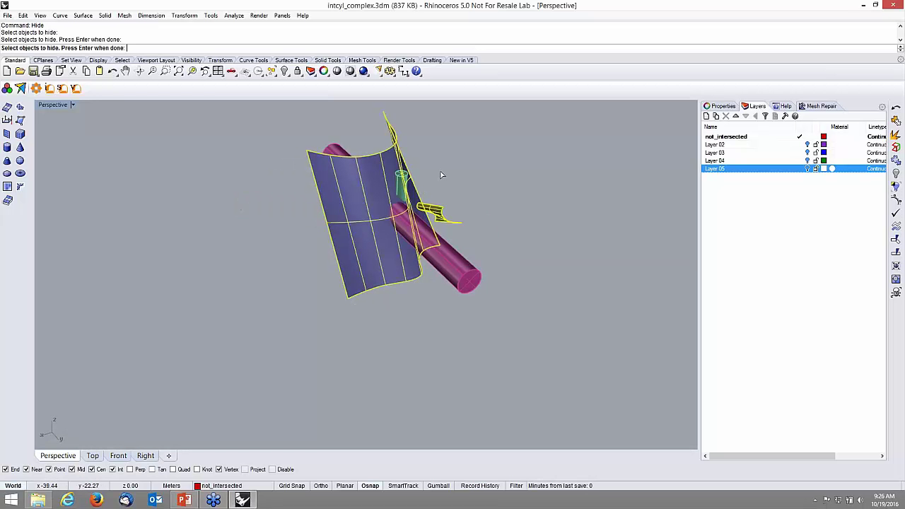
pyautogui.press('Escape')
pyautogui.moveTo(450, 172); pyautogui.dragTo(473, 140, button='right')
pyautogui.press('Return')
pyautogui.press('Escape')
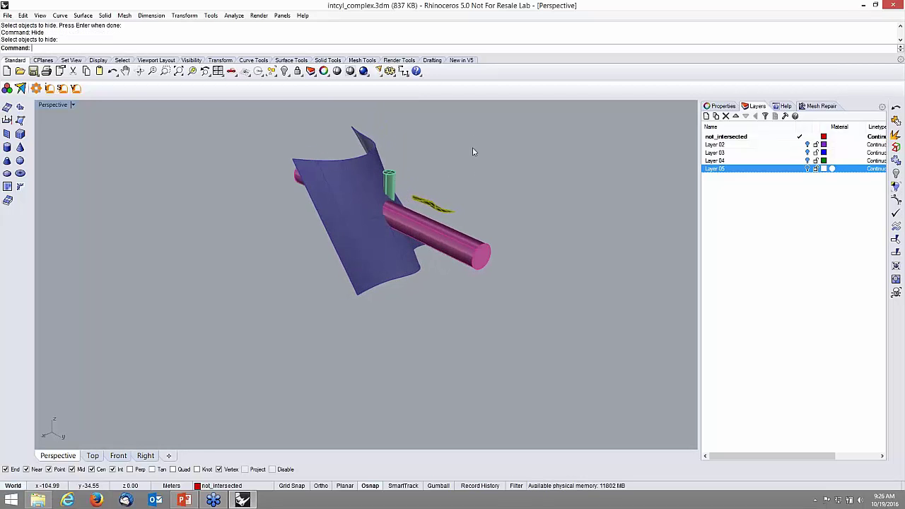
# Step: Examine how the large curved surface, the small surface and the two cylinders are arranged without the box
pyautogui.press('Down')
pyautogui.press('Down')
pyautogui.press('Up')
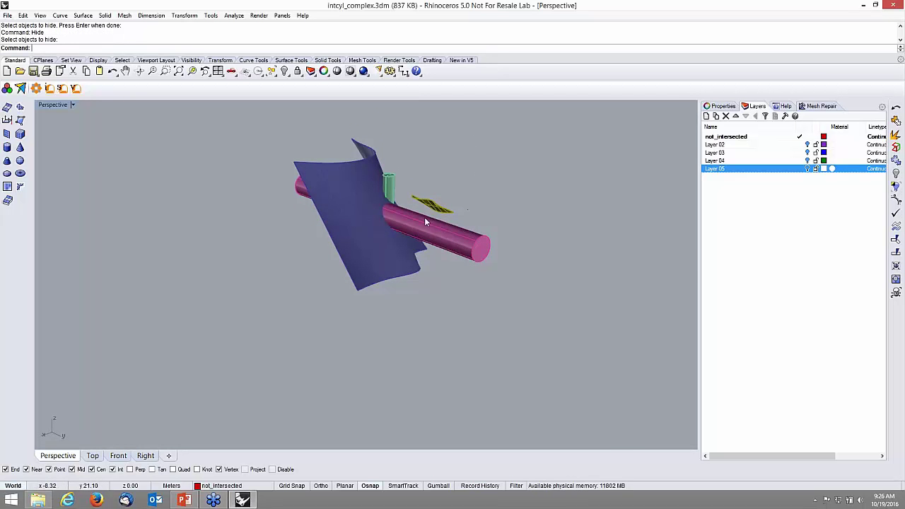
pyautogui.scroll(4, 423, 205)
pyautogui.click(260, 268)
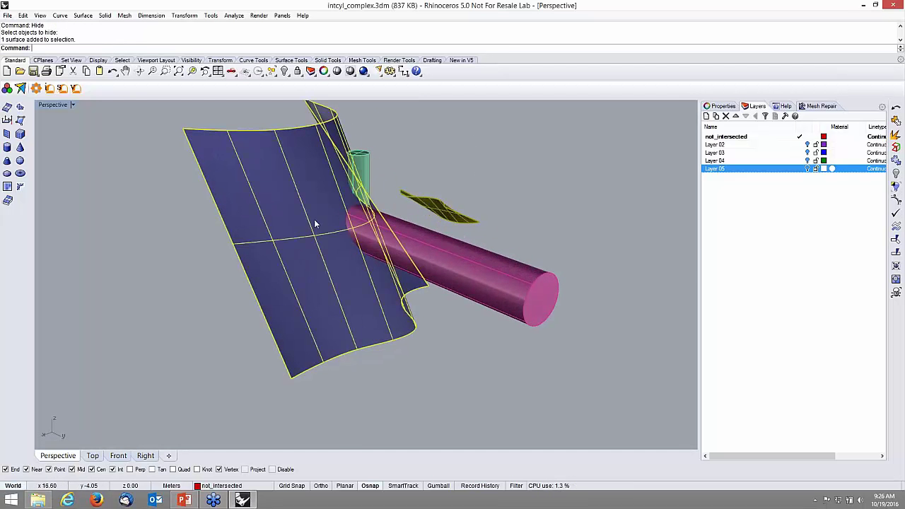
pyautogui.click(400, 171)
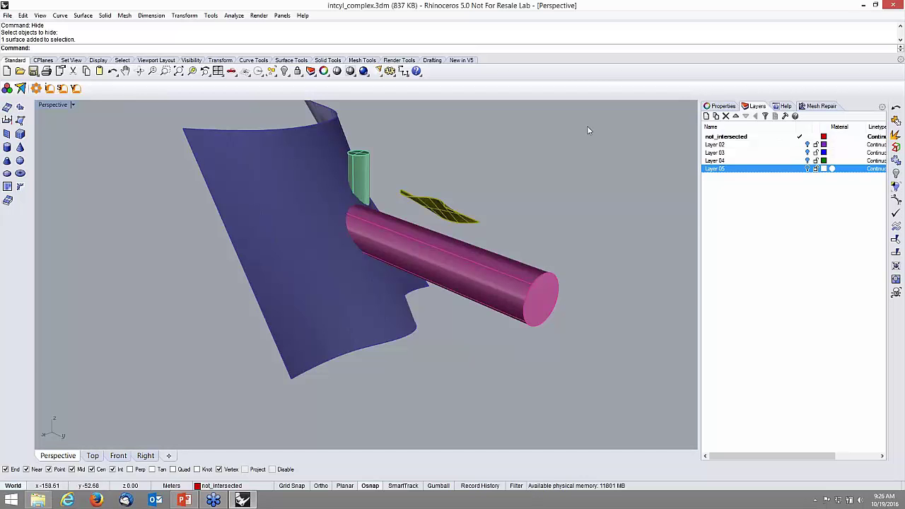
pyautogui.click(724, 108)
pyautogui.click(758, 108)
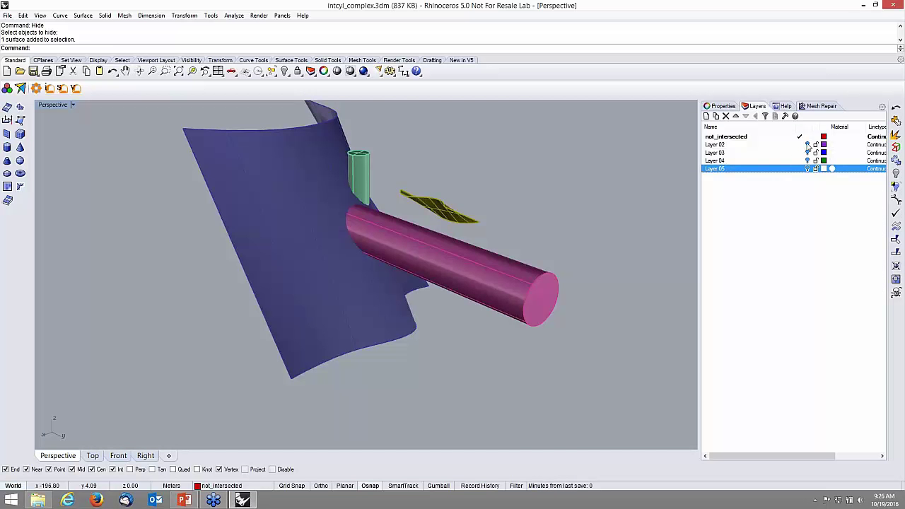
# Step: Turn on Layer 02 and Layer 03, and make Layer 04 visible as the current layer
pyautogui.click(807, 145)
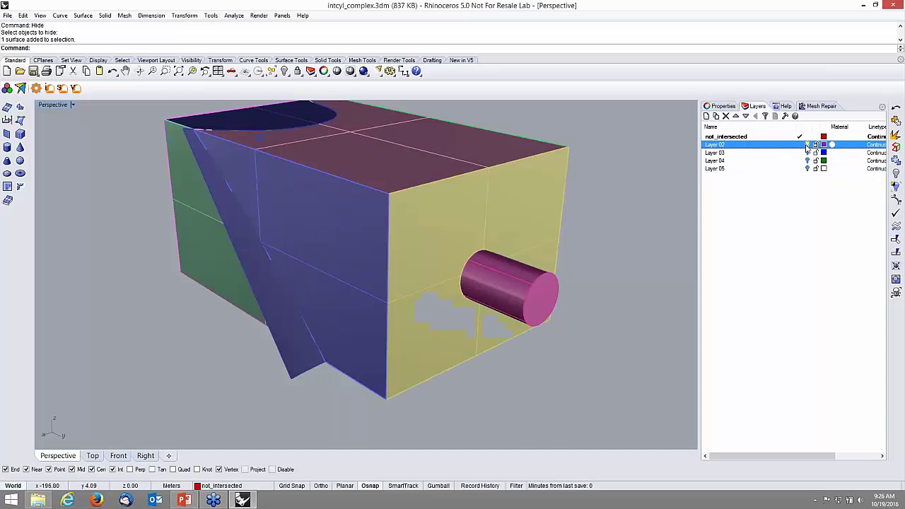
pyautogui.click(807, 153)
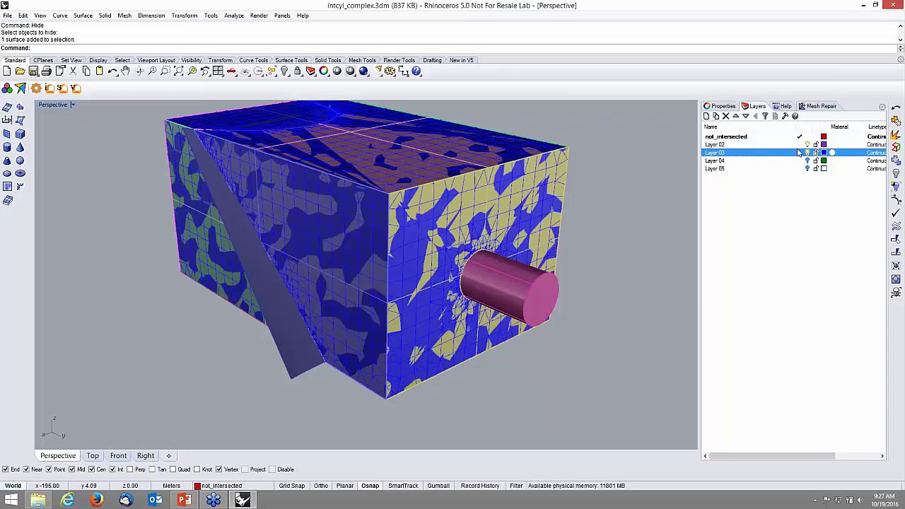
pyautogui.click(808, 162)
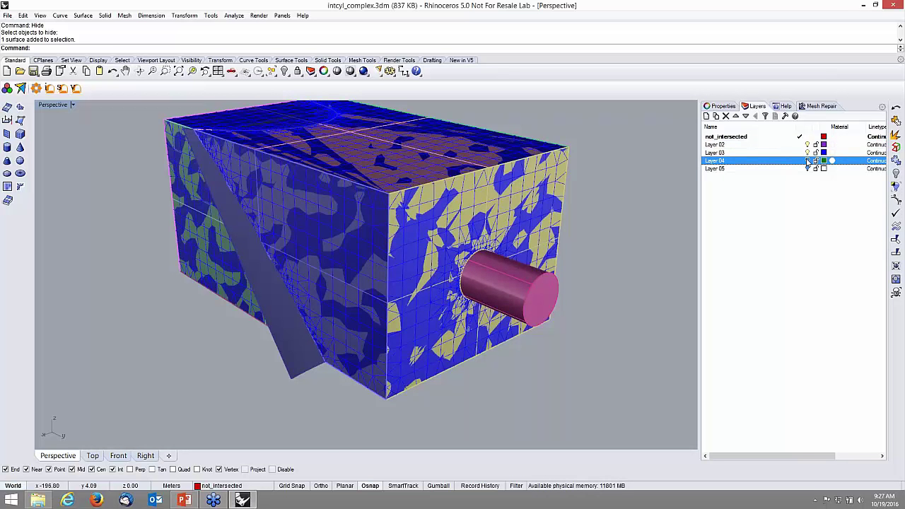
pyautogui.click(800, 161)
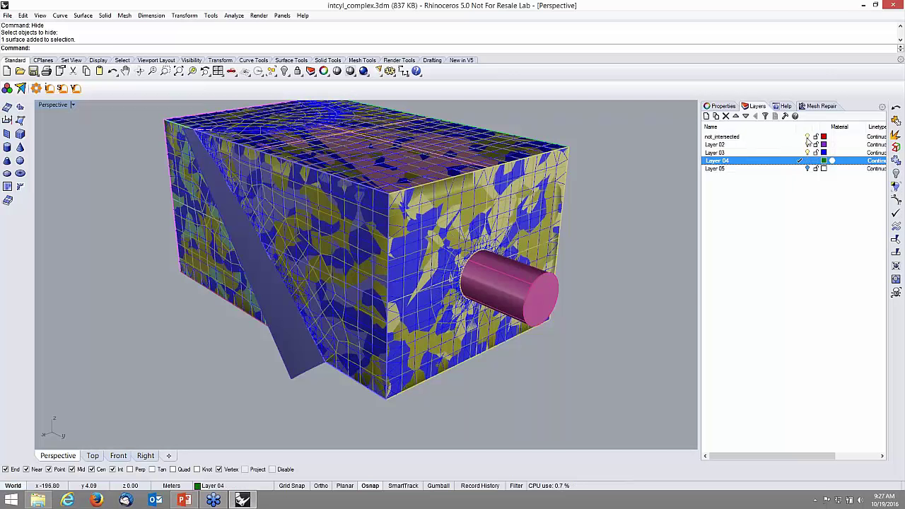
# Step: Turn off the not_intersected, Layer 02 and Layer 03 layers so only the Layer 04 mesh is displayed
pyautogui.click(807, 137)
pyautogui.click(808, 136)
pyautogui.click(808, 144)
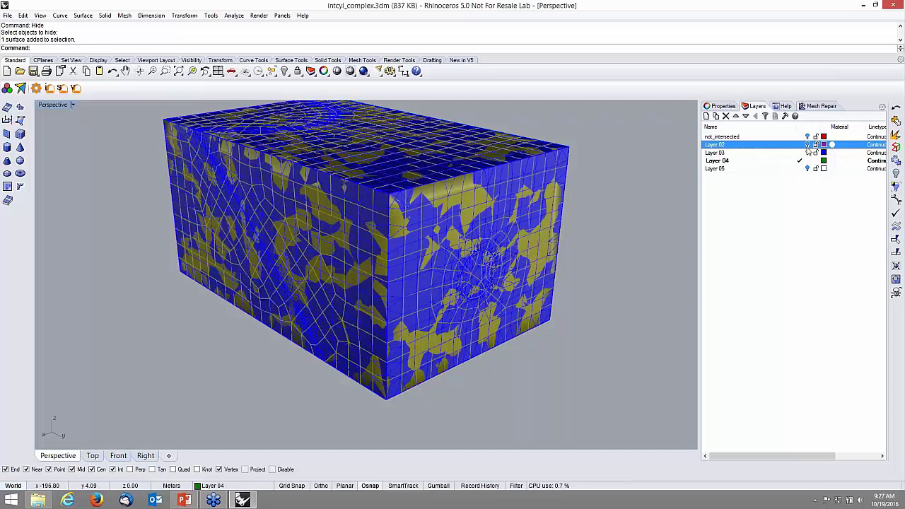
pyautogui.click(808, 152)
# Step: Try FlatShade on the Layer 04 mesh in the Perspective viewport and turn it off again
pyautogui.write('Flat')
pyautogui.press('Return')
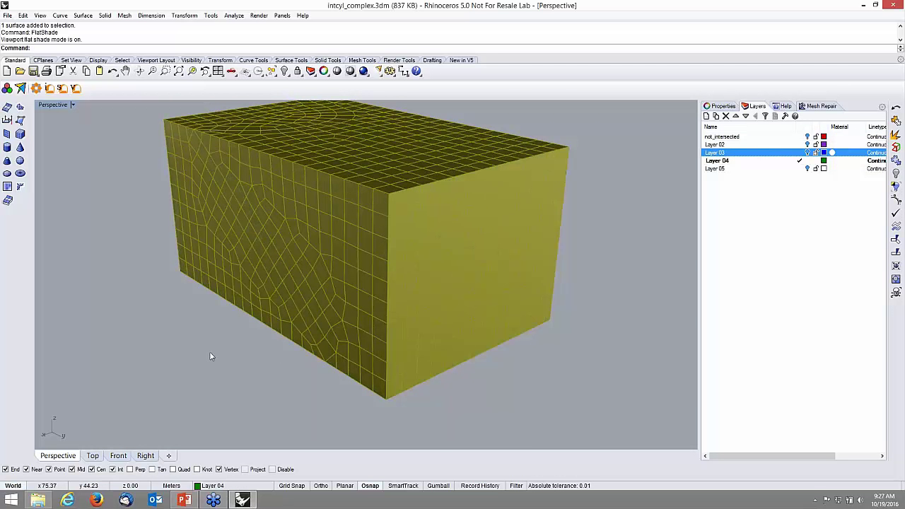
pyautogui.press('Return')
pyautogui.moveTo(227, 356); pyautogui.dragTo(231, 354, button='right')
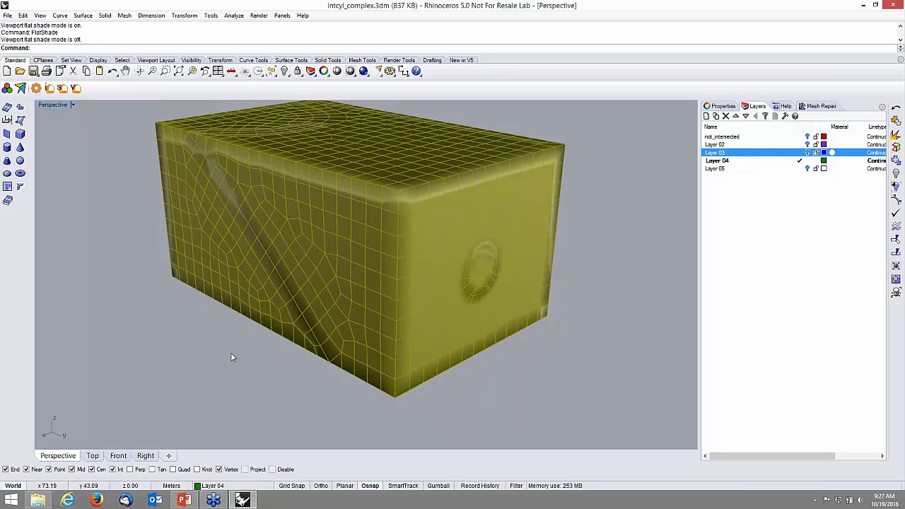
# Step: Turn on FlatShade for the Layer 04 mesh in the Perspective viewport
pyautogui.press('Up')
pyautogui.press('Return')
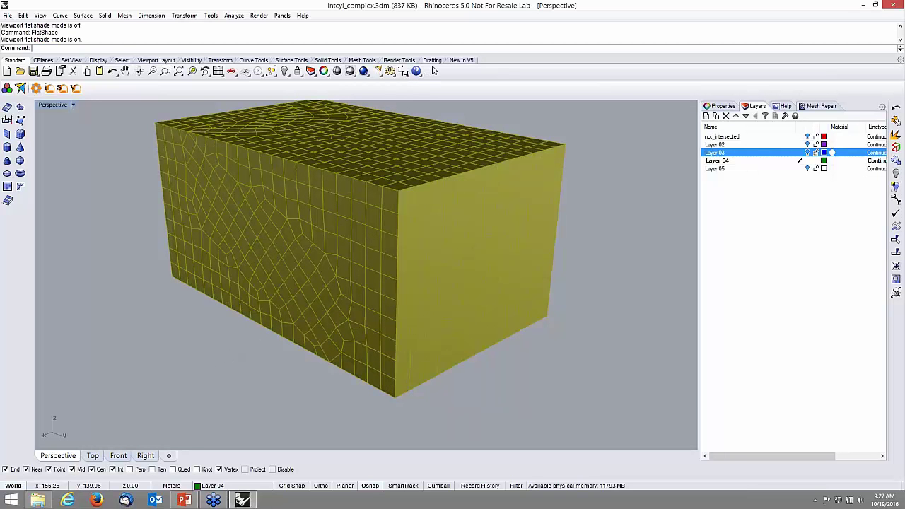
# Step: Extract the connected mesh faces of the box's long front side with the Less than angle option and hide them
pyautogui.click(362, 60)
pyautogui.click(425, 73)
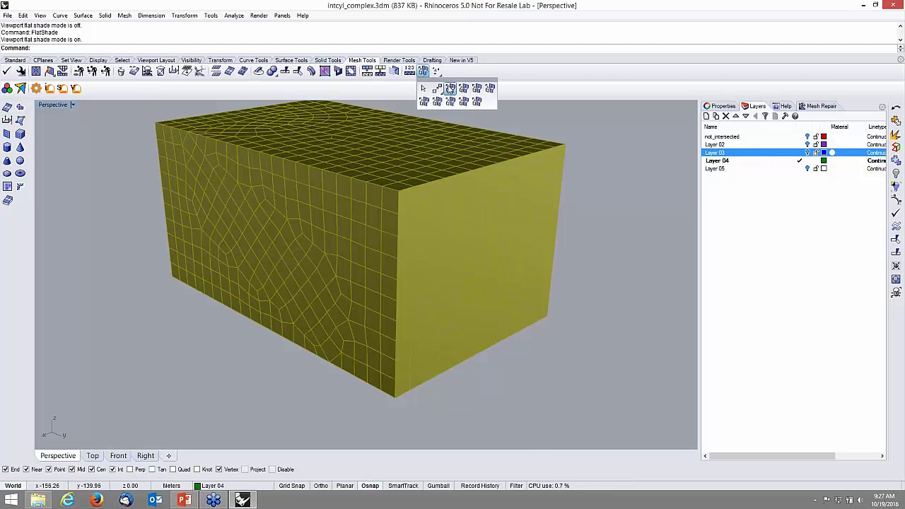
pyautogui.click(463, 88)
pyautogui.click(374, 208)
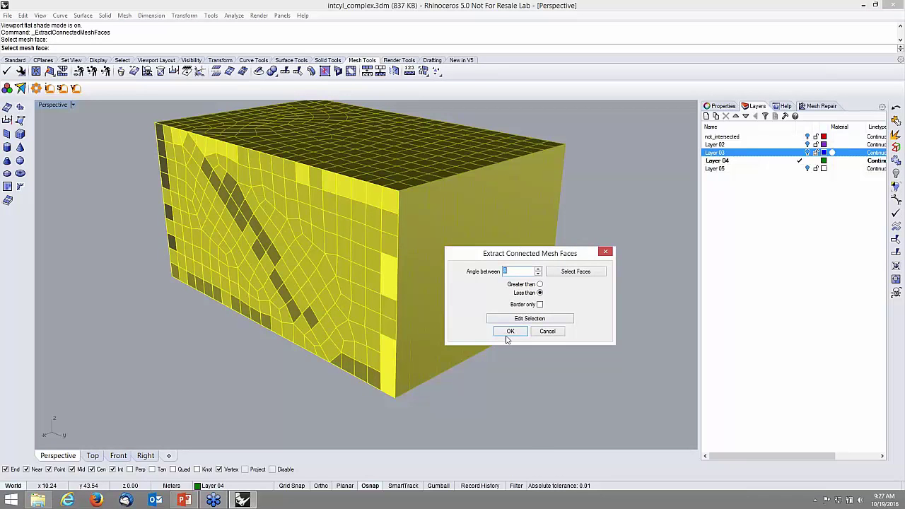
pyautogui.click(509, 332)
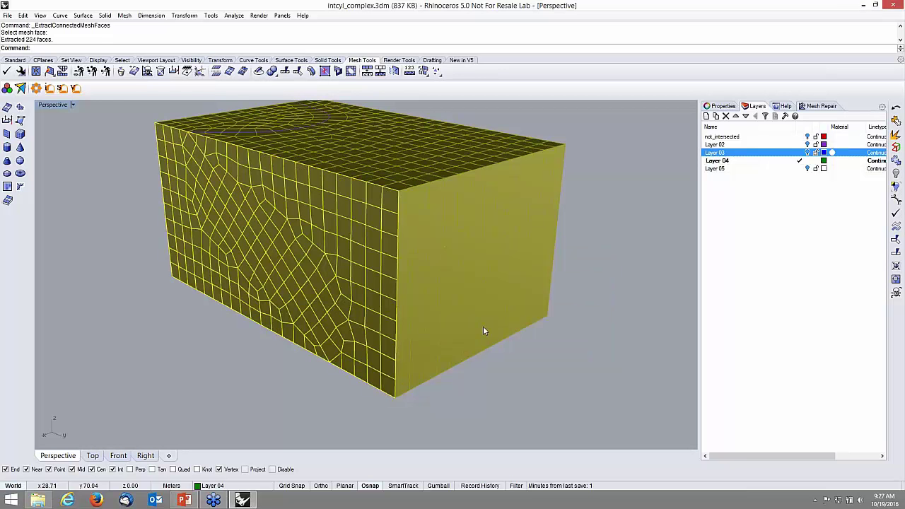
pyautogui.write('hide')
pyautogui.press('Return')
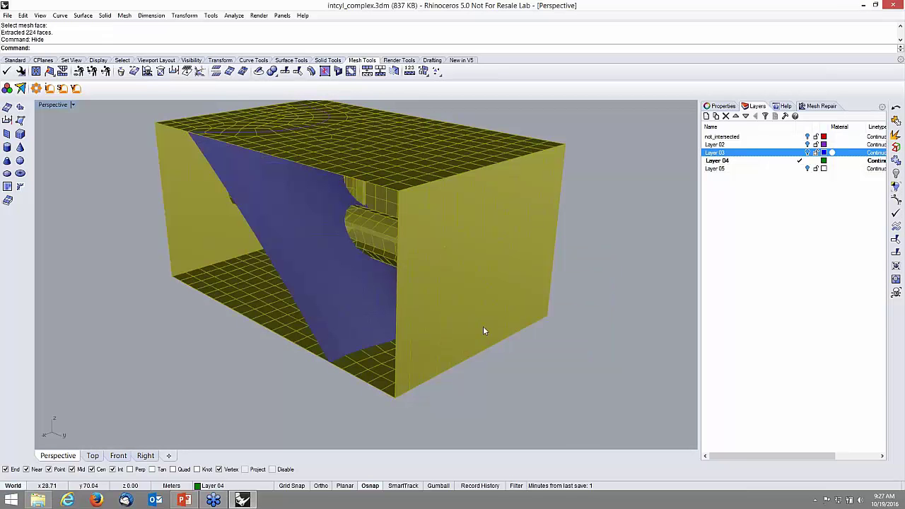
# Step: Examine how the blue and magenta surfaces meet the cylinders inside the opened box
pyautogui.press('Left')
pyautogui.press('Left')
pyautogui.press('Left')
pyautogui.press('Left')
pyautogui.press('Left')
pyautogui.press('Left')
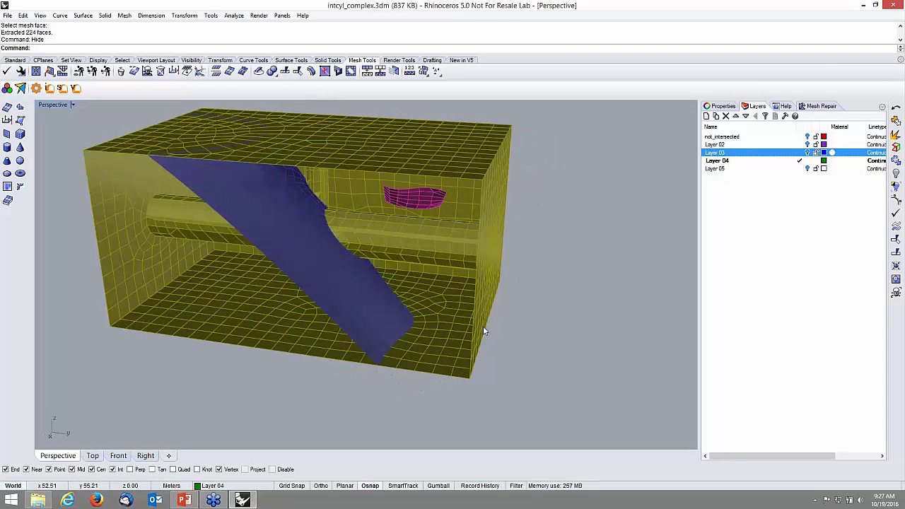
pyautogui.press('Down')
pyautogui.press('Down')
pyautogui.press('Up')
pyautogui.press('Up')
pyautogui.press('Up')
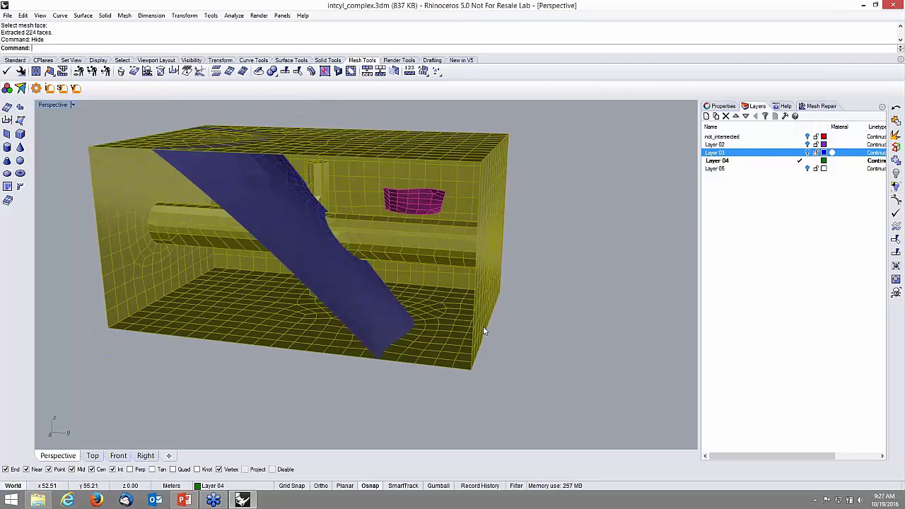
pyautogui.press('Down')
pyautogui.press('Left')
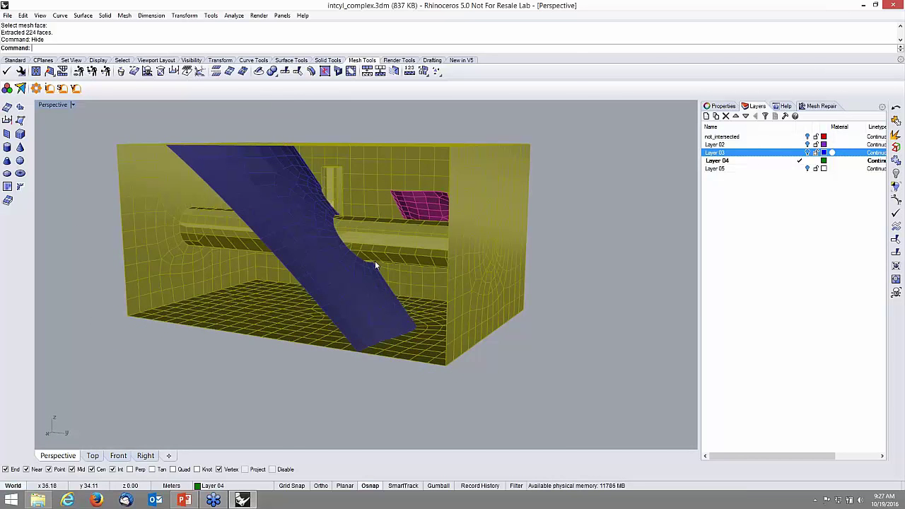
pyautogui.scroll(3, 375, 261)
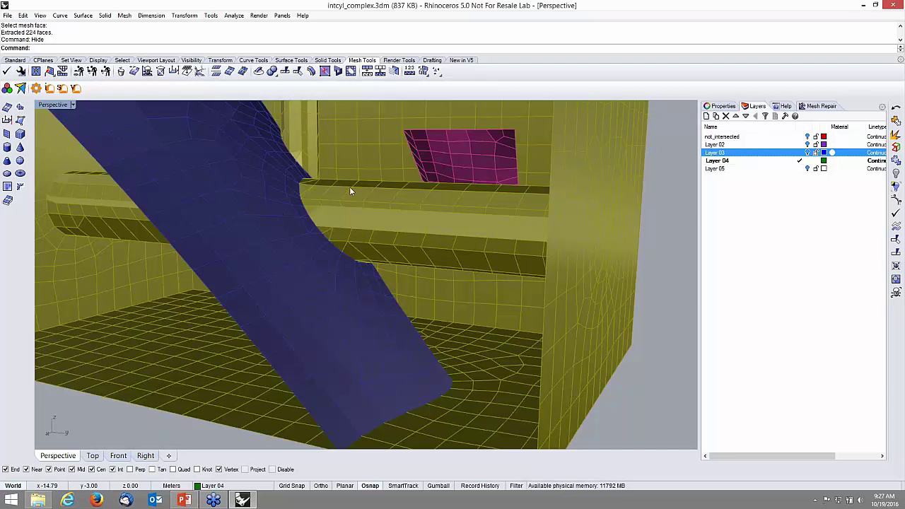
# Step: Check the object properties and names of the small magenta surface and the large blue surface
pyautogui.click(463, 163)
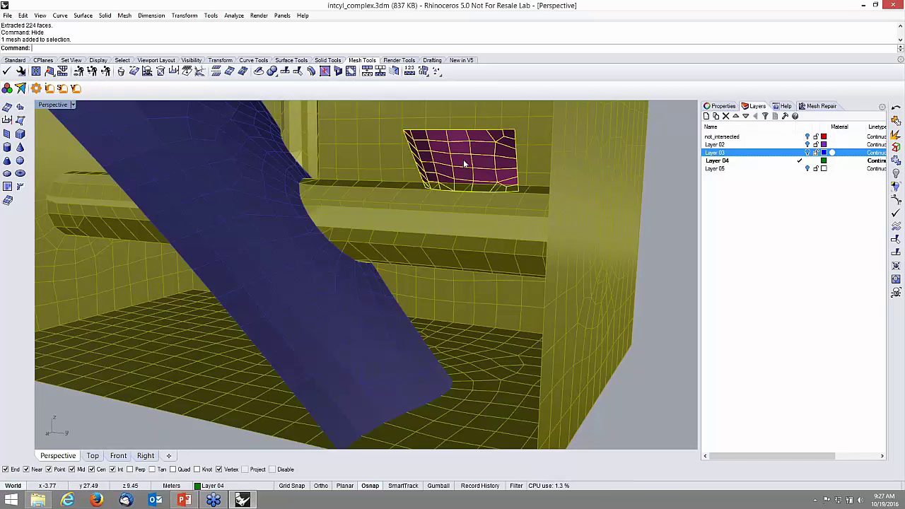
pyautogui.click(720, 106)
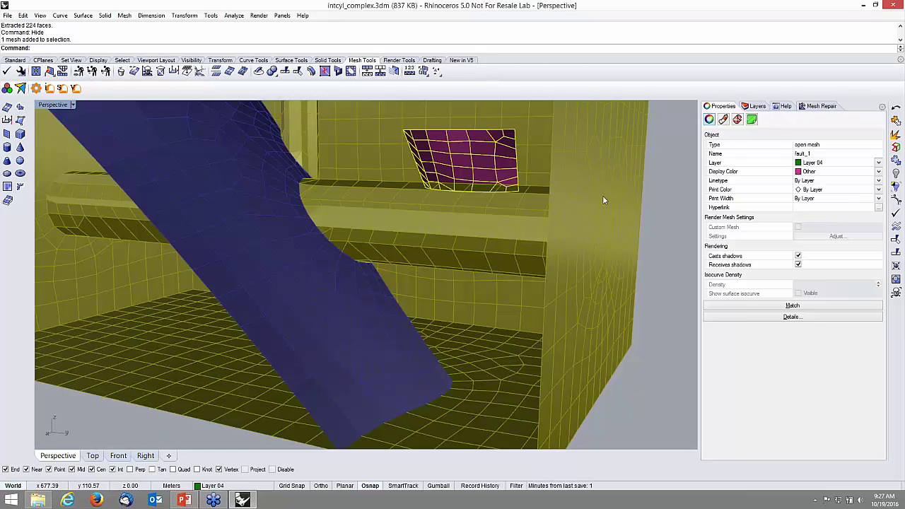
pyautogui.click(349, 317)
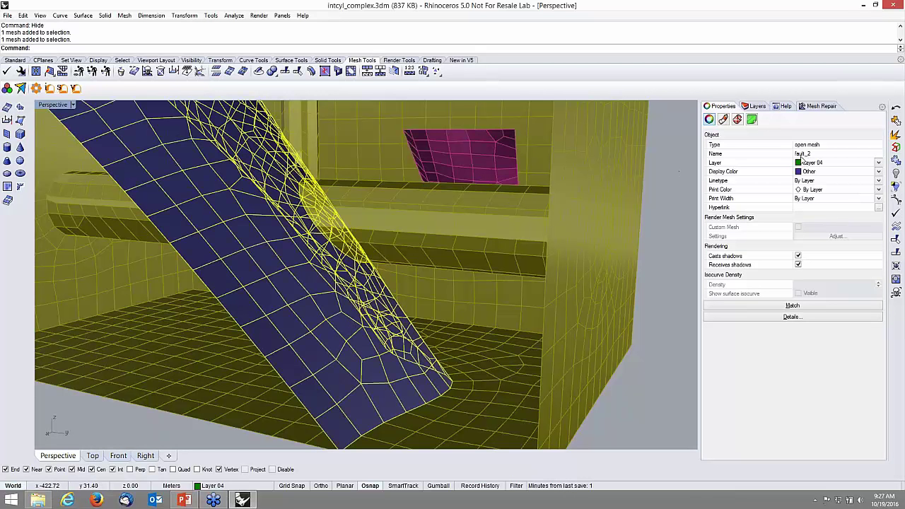
pyautogui.scroll(-5, 414, 292)
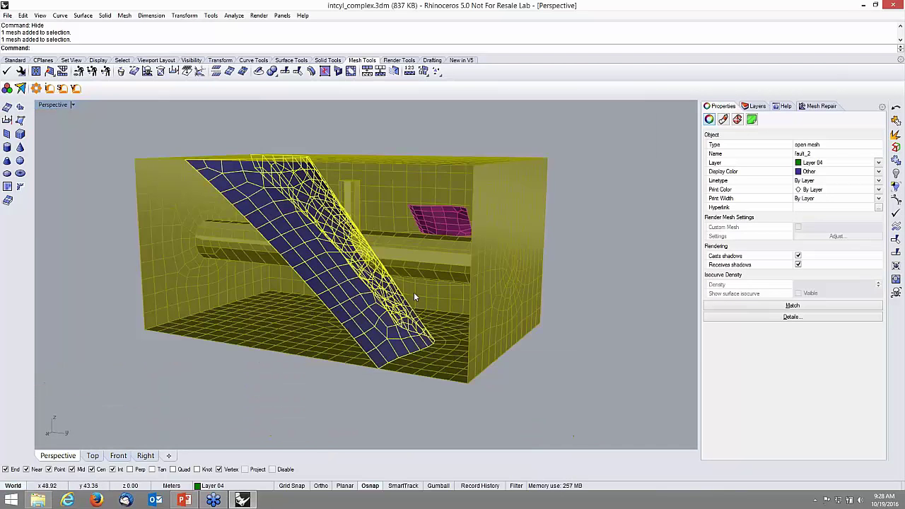
# Step: Undo the hiding and the extraction of the box's front faces
pyautogui.hotkey('ctrl', 'z')
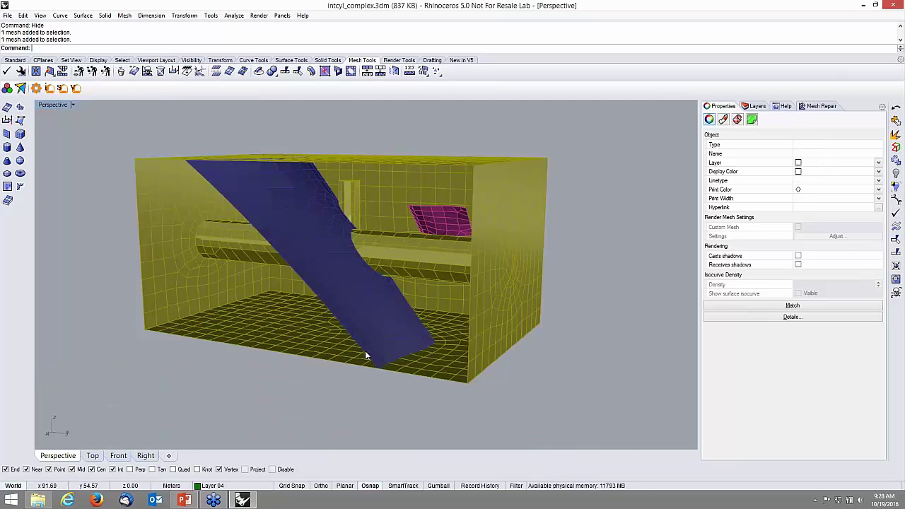
pyautogui.hotkey('ctrl', 'z')
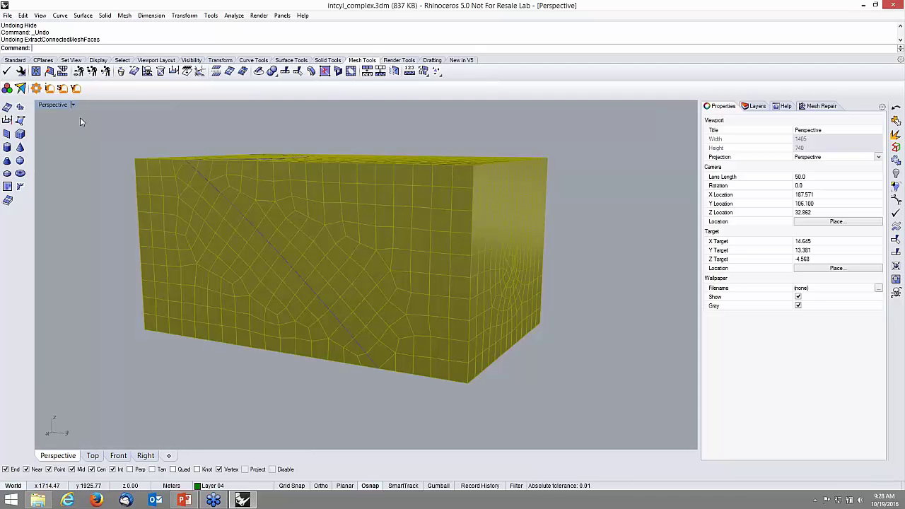
# Step: Minimize Rhino, launch FLAC3D 5.0 64-bit from the 2016-10-19-Webinar folder and dismiss its startup options
pyautogui.click(864, 4)
pyautogui.click(44, 501)
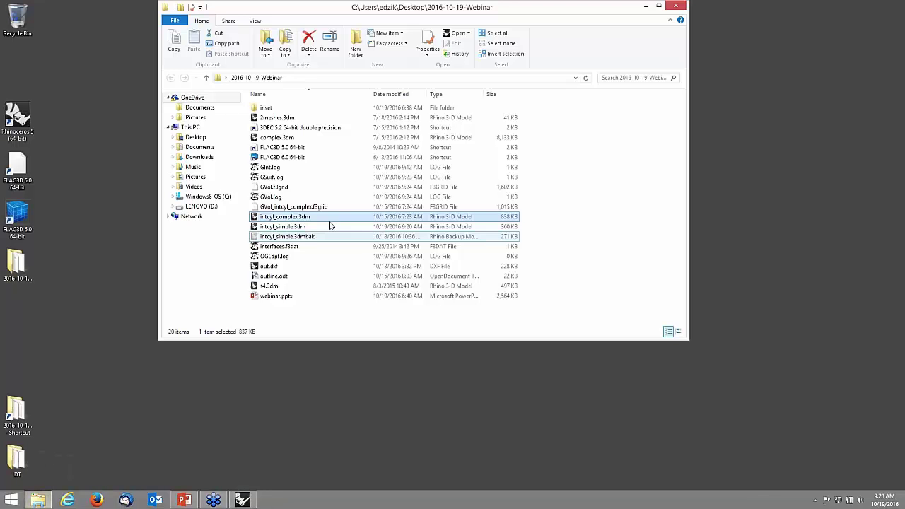
pyautogui.doubleClick(280, 148)
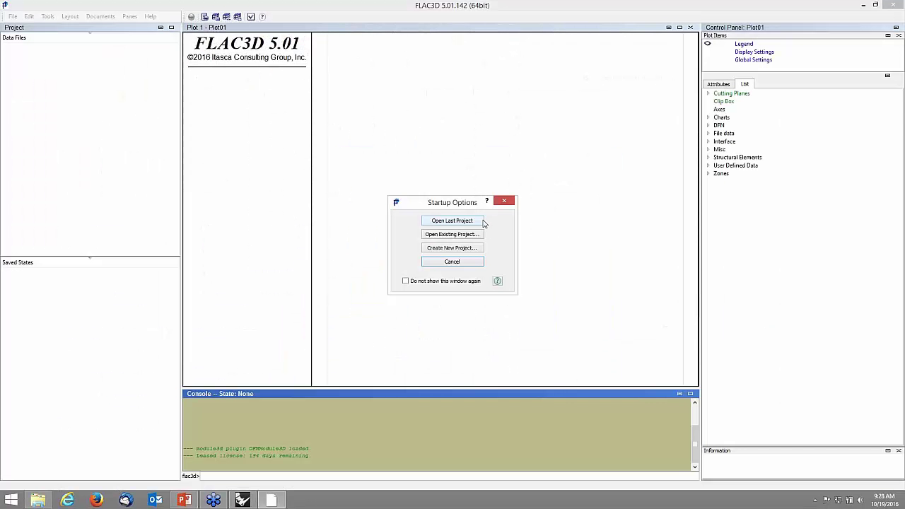
pyautogui.click(453, 263)
# Step: Import the grid file GVol_intcyl_complex.f3grid into FLAC3D
pyautogui.click(13, 16)
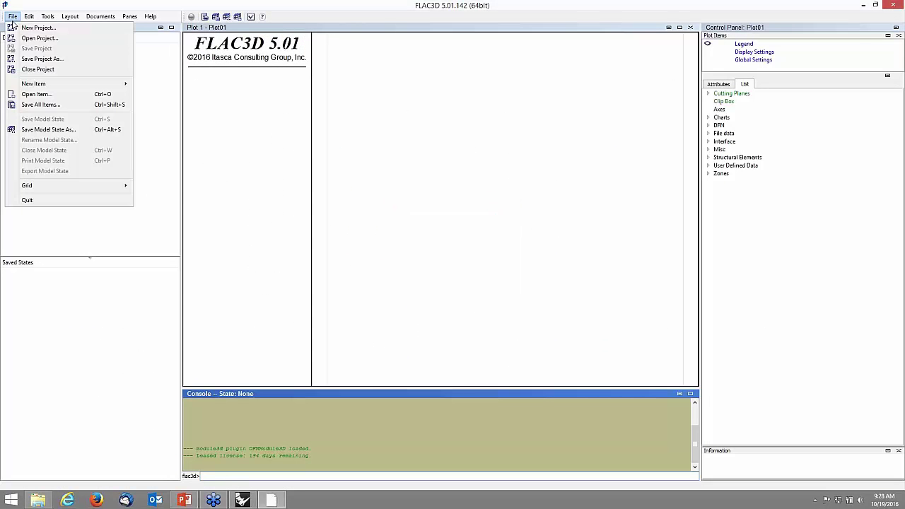
pyautogui.moveTo(86, 191)
pyautogui.click(157, 187)
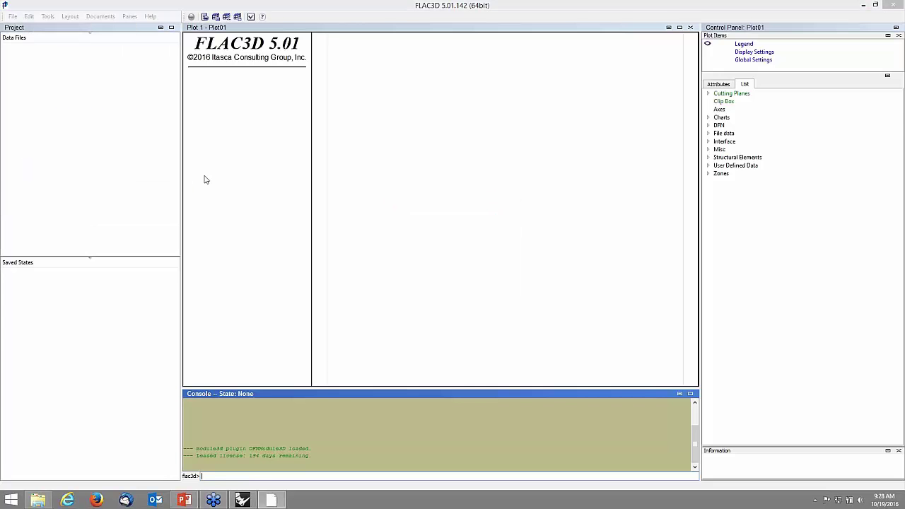
pyautogui.doubleClick(388, 207)
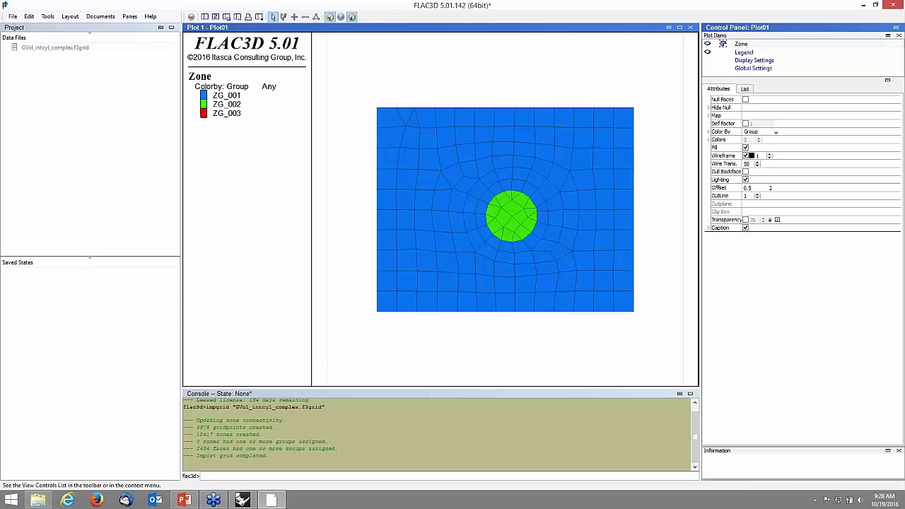
# Step: Hide zone groups ZG_001 and ZG_003 to inspect the cylinders inside the block
pyautogui.moveTo(461, 212); pyautogui.dragTo(415, 247)
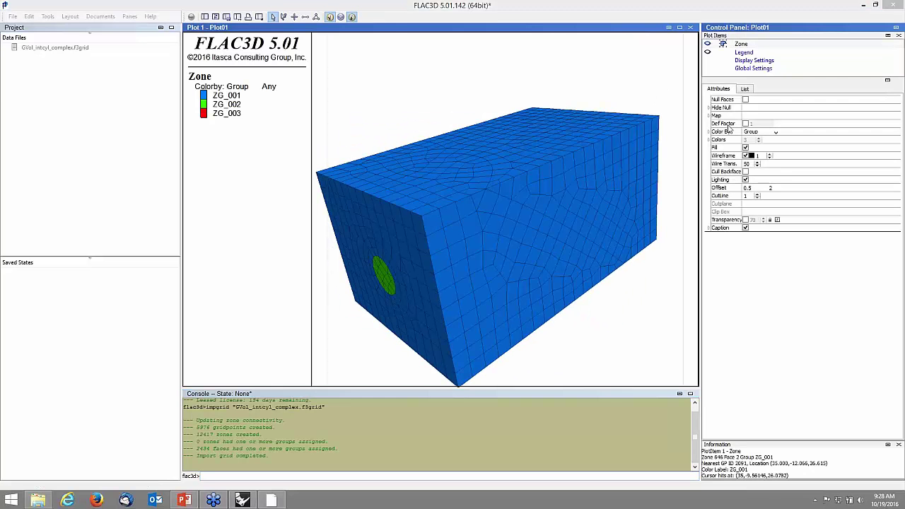
pyautogui.rightClick(555, 234)
pyautogui.click(576, 240)
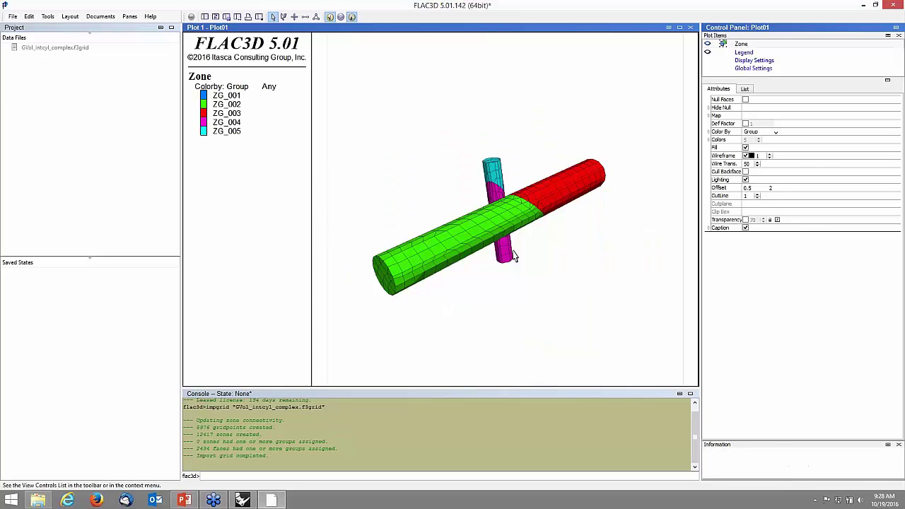
pyautogui.scroll(1, 498, 305)
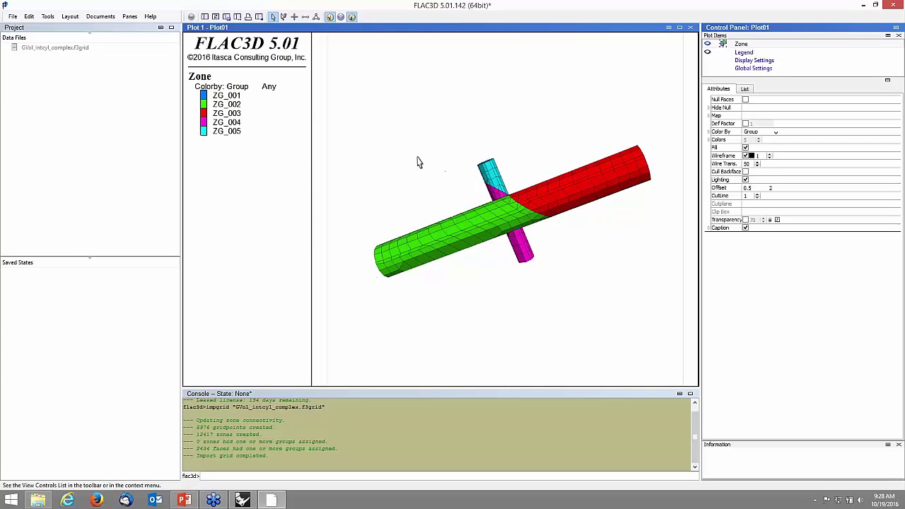
pyautogui.rightClick(576, 202)
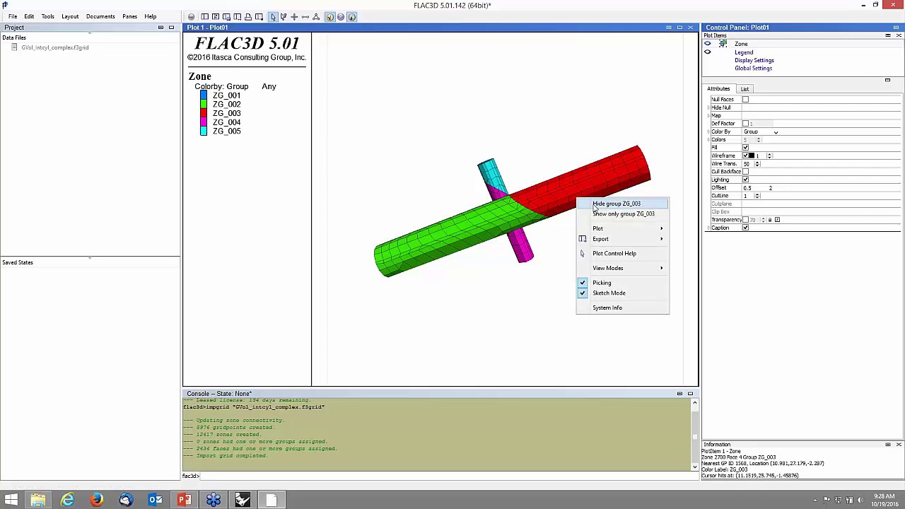
pyautogui.click(587, 204)
pyautogui.rightClick(460, 261)
pyautogui.click(493, 232)
pyautogui.rightClick(493, 232)
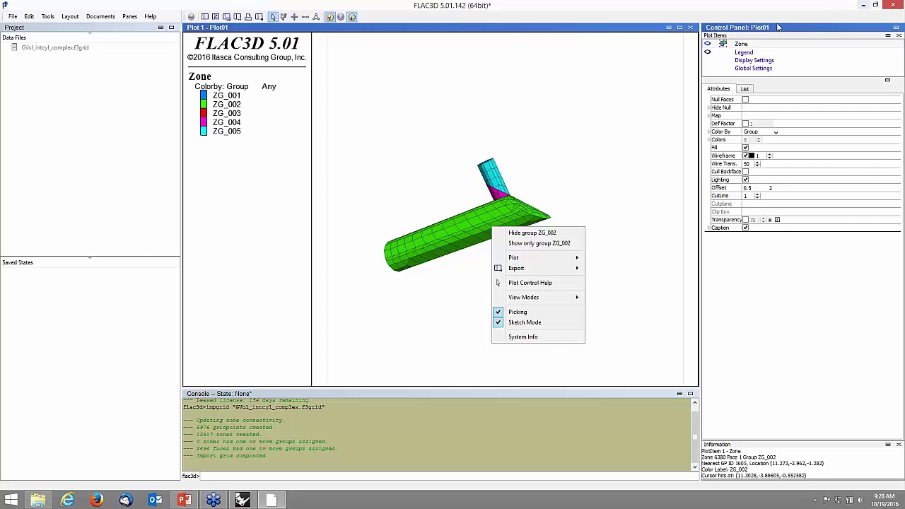
# Step: Remove both group filters from the Zone plot item's range and apply the change
pyautogui.click(723, 44)
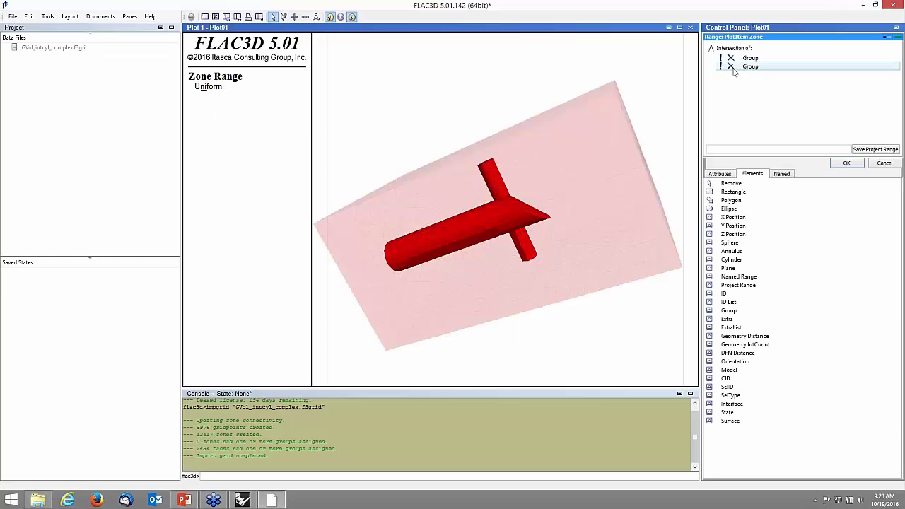
pyautogui.click(730, 66)
pyautogui.click(731, 59)
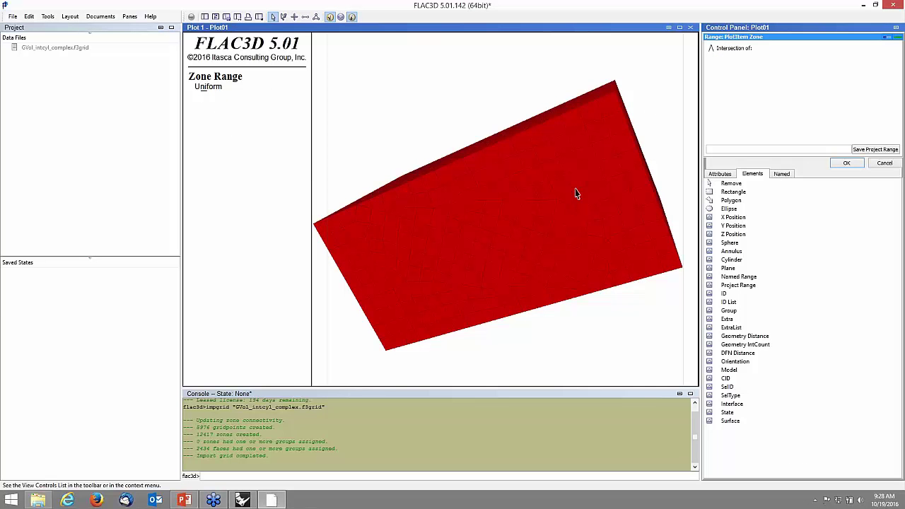
pyautogui.click(847, 163)
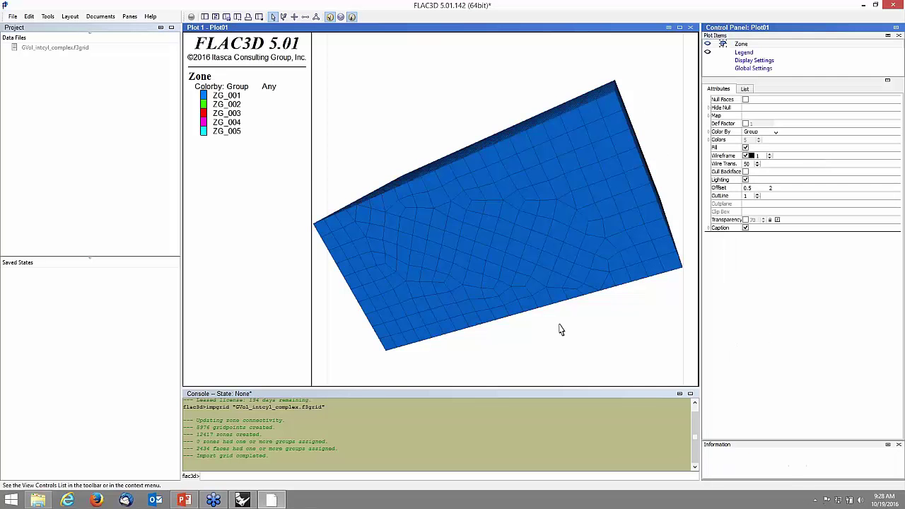
# Step: Hide the Zone plot item, add a Face Group plot item from the Zones list and turn off its transparency
pyautogui.moveTo(560, 330); pyautogui.dragTo(657, 281)
pyautogui.click(708, 44)
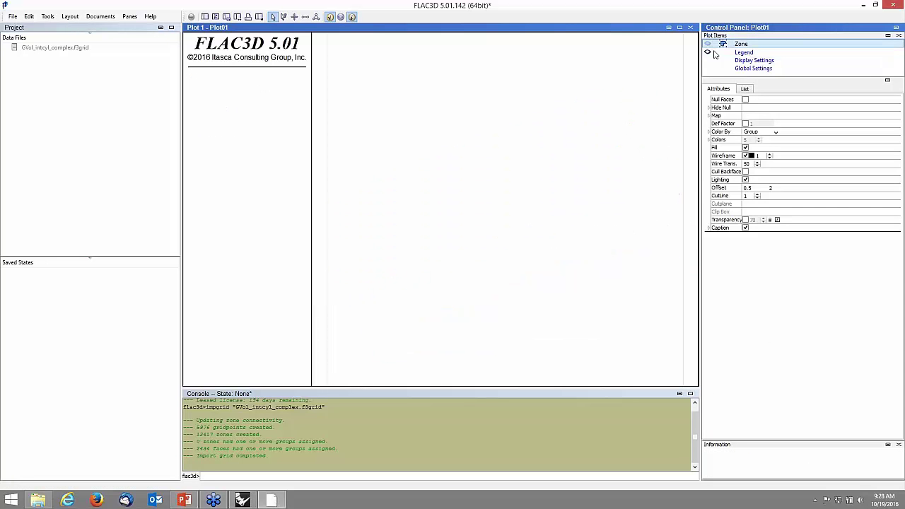
pyautogui.click(745, 88)
pyautogui.click(709, 179)
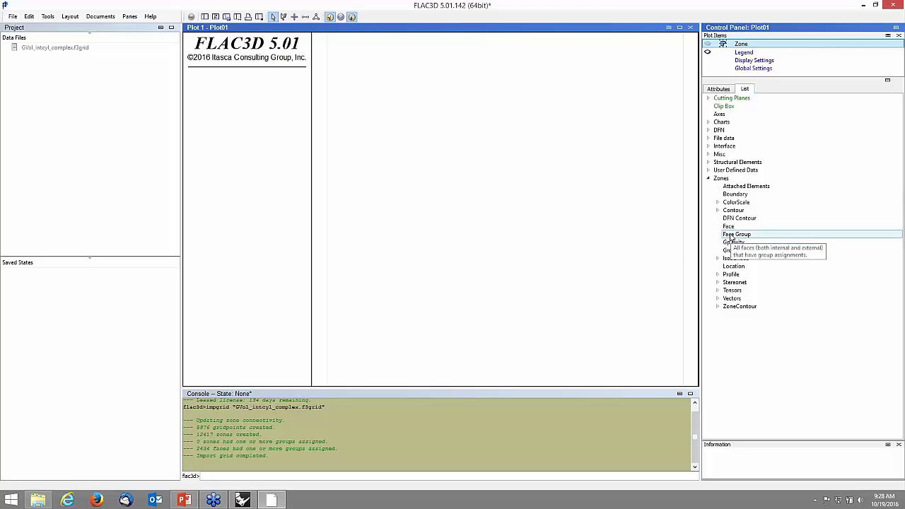
pyautogui.doubleClick(732, 235)
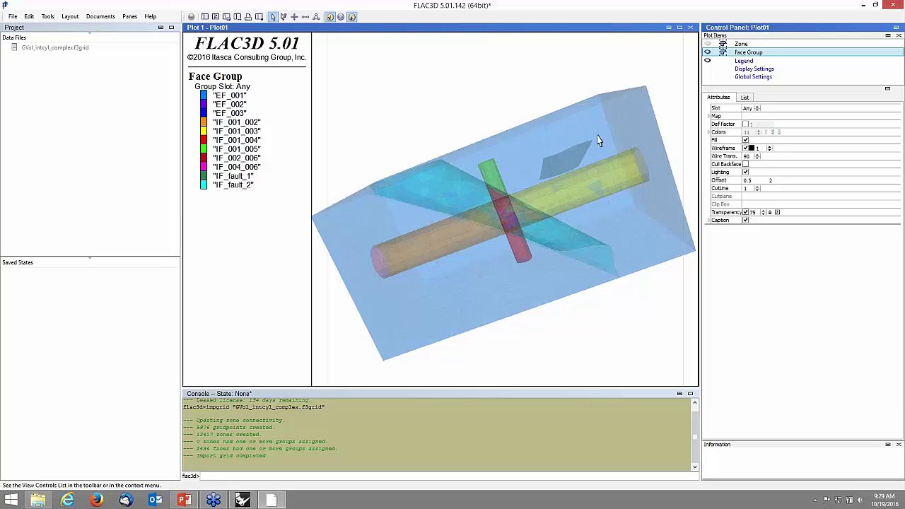
pyautogui.click(746, 213)
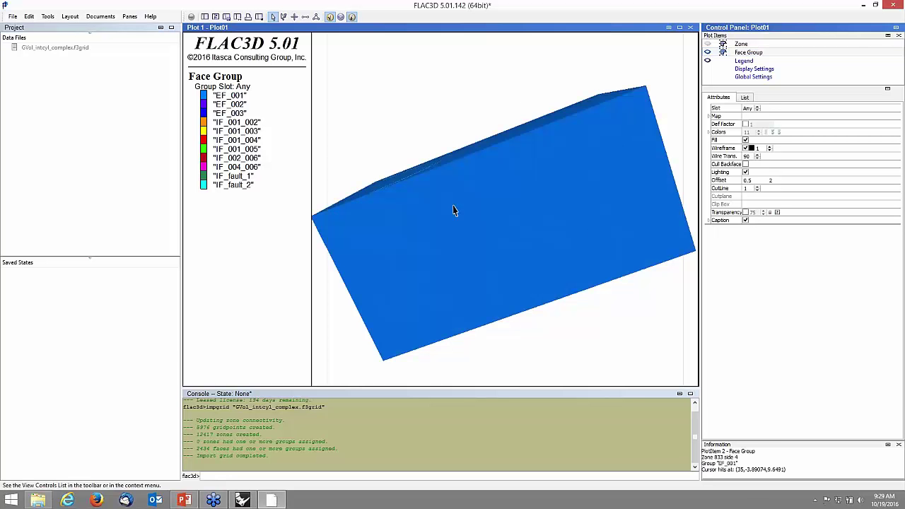
# Step: Examine the outer faces of the opaque Face Group plot, including the end where the large cylinder exits
pyautogui.rightClick(520, 232)
pyautogui.click(483, 246)
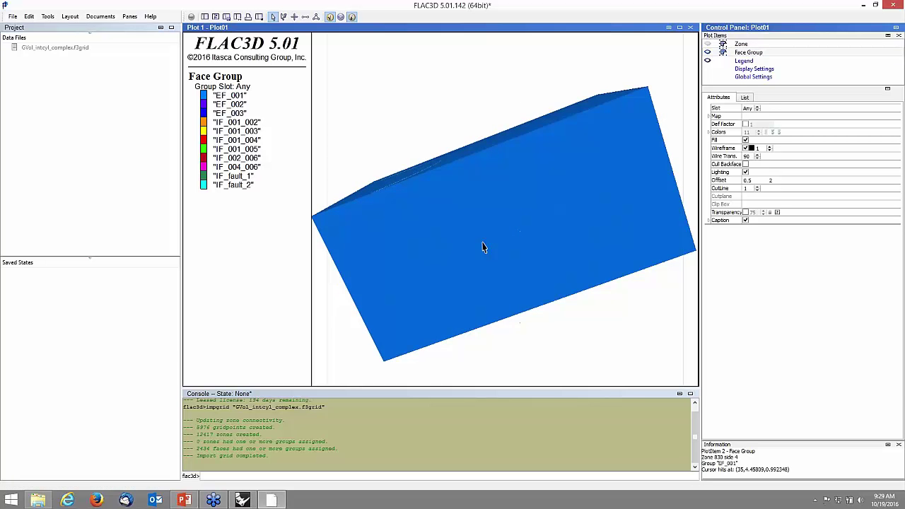
pyautogui.press('Right')
pyautogui.press('Right')
pyautogui.press('Right')
pyautogui.press('Right')
pyautogui.press('Right')
pyautogui.press('Right')
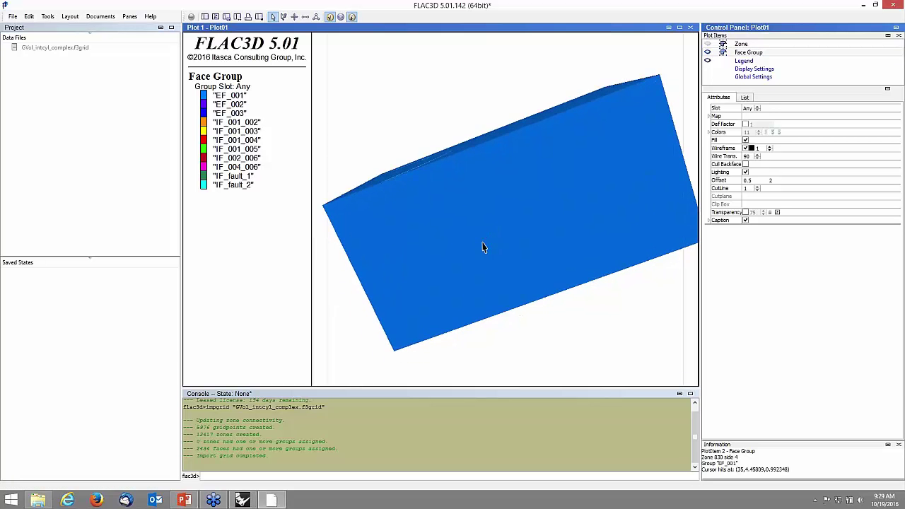
pyautogui.press('Right')
pyautogui.press('Right')
pyautogui.press('Right')
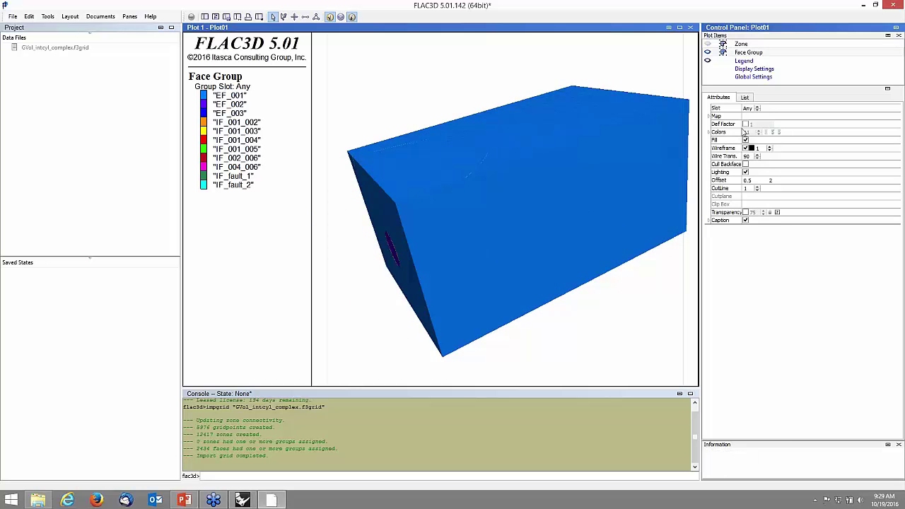
# Step: Add a negated Group range to the Face Group plot item that excludes EF_001, EF_002 and EF_003
pyautogui.click(722, 52)
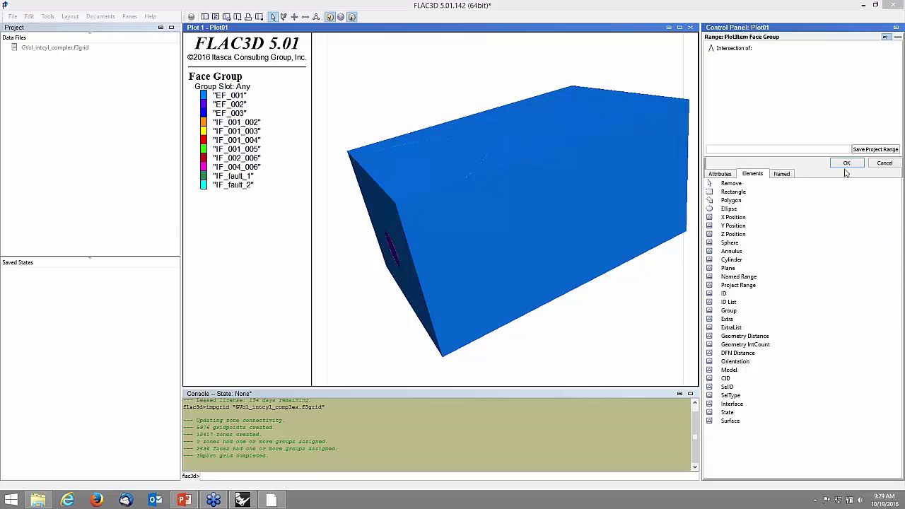
pyautogui.click(711, 311)
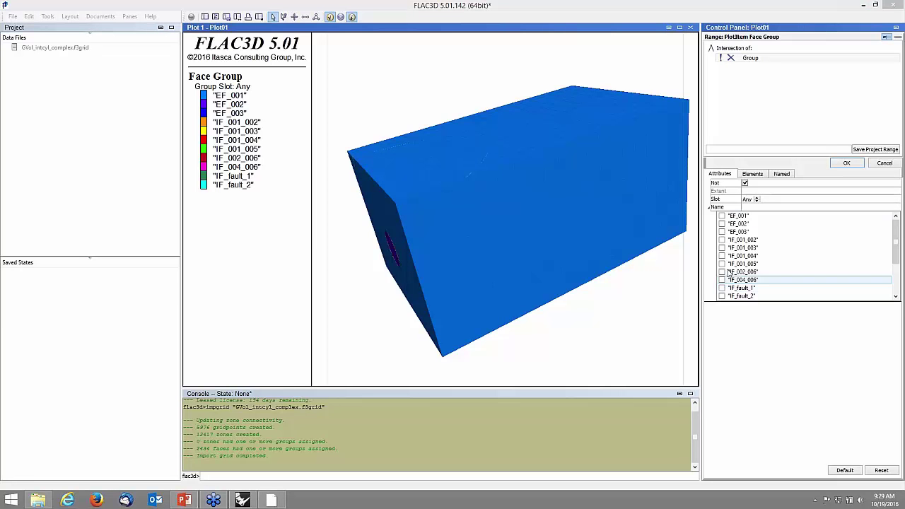
pyautogui.click(722, 215)
pyautogui.click(722, 224)
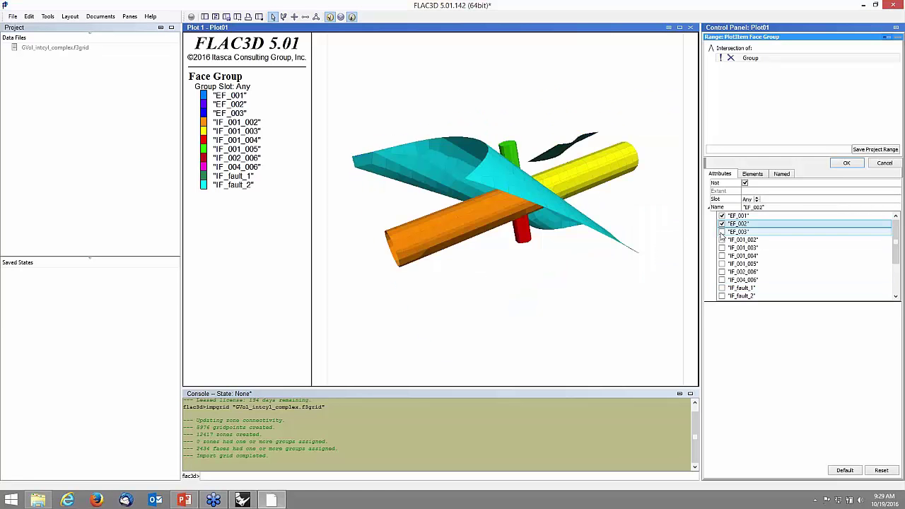
pyautogui.click(723, 232)
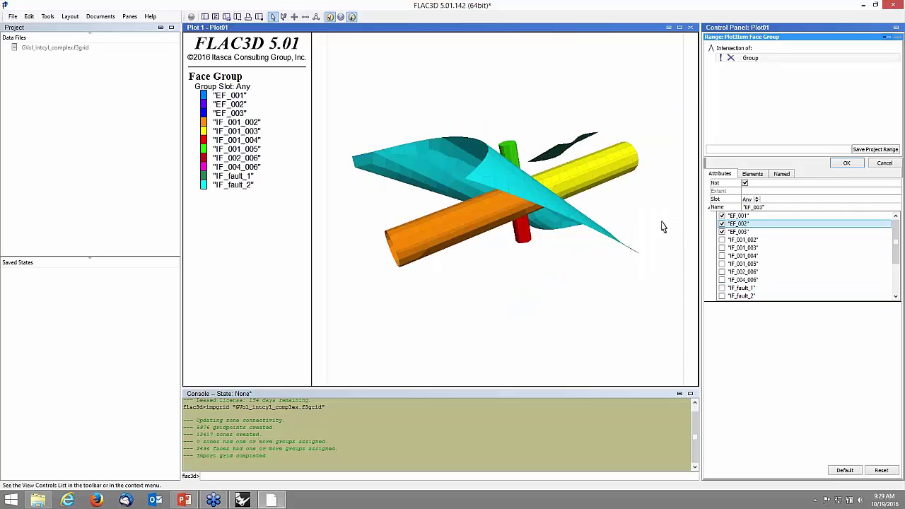
pyautogui.click(847, 164)
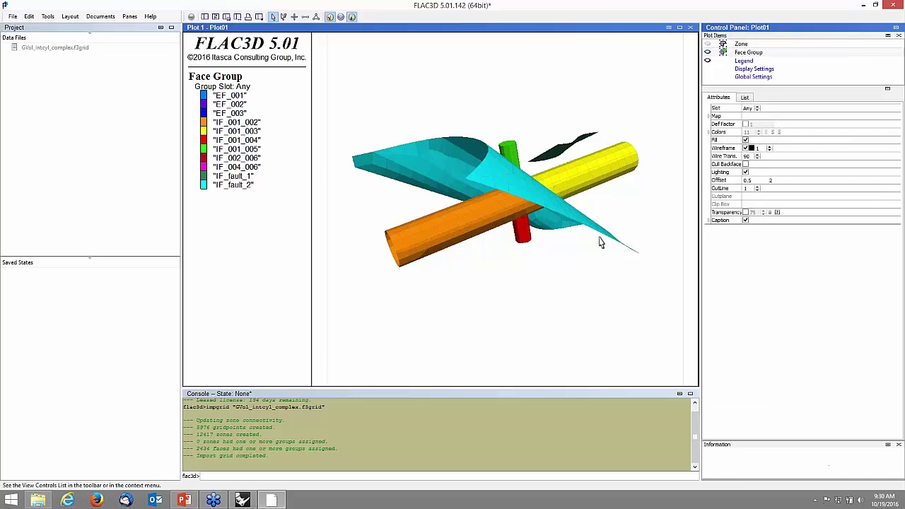
# Step: Examine the interior face groups of the cylinders and the two curved fault surfaces from several angles and closer up
pyautogui.moveTo(566, 272); pyautogui.dragTo(460, 305)
pyautogui.rightClick(461, 305)
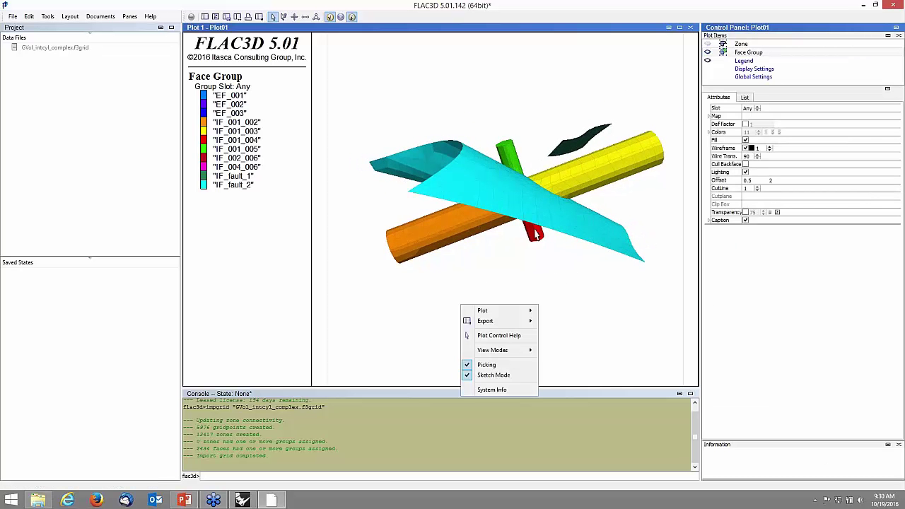
pyautogui.click(570, 237)
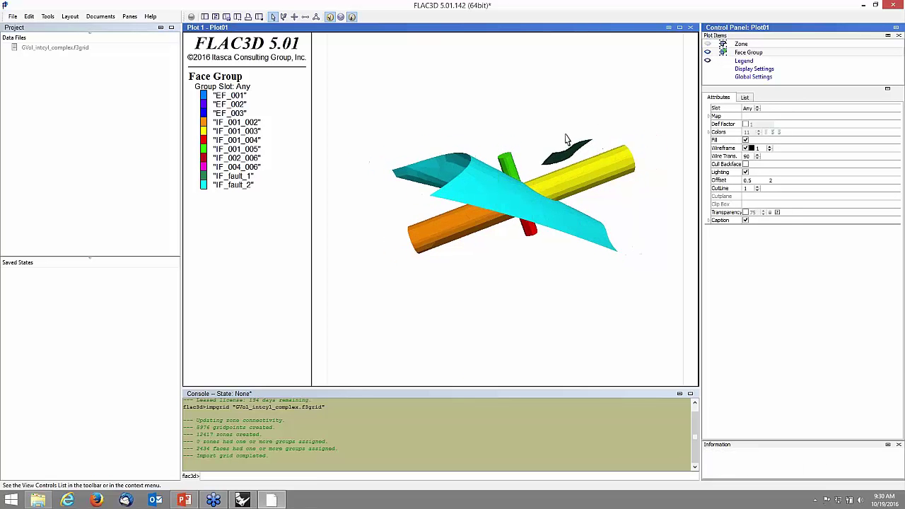
pyautogui.scroll(2, 566, 146)
pyautogui.moveTo(567, 146); pyautogui.dragTo(523, 143)
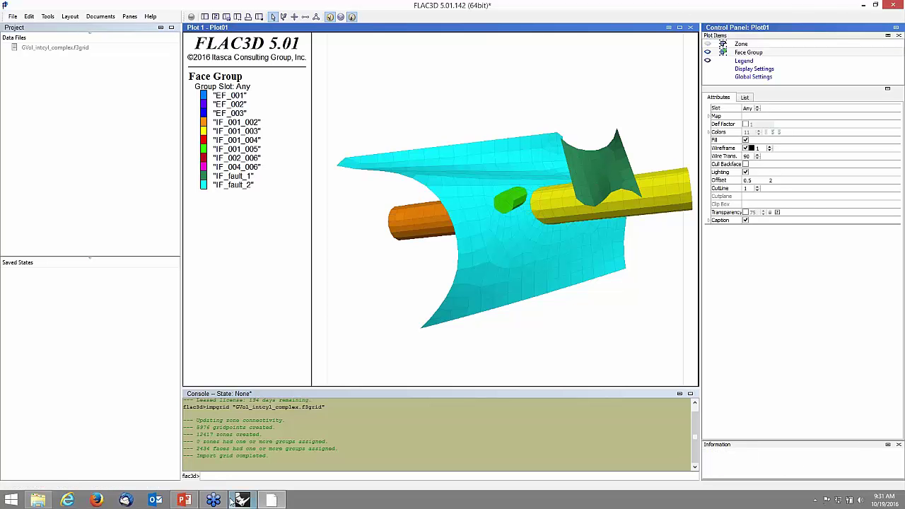
# Step: Switch to Rhino and close it without saving intcyl_complex.3dm, and exit FLAC3D discarding the model and project changes
pyautogui.moveTo(243, 500)
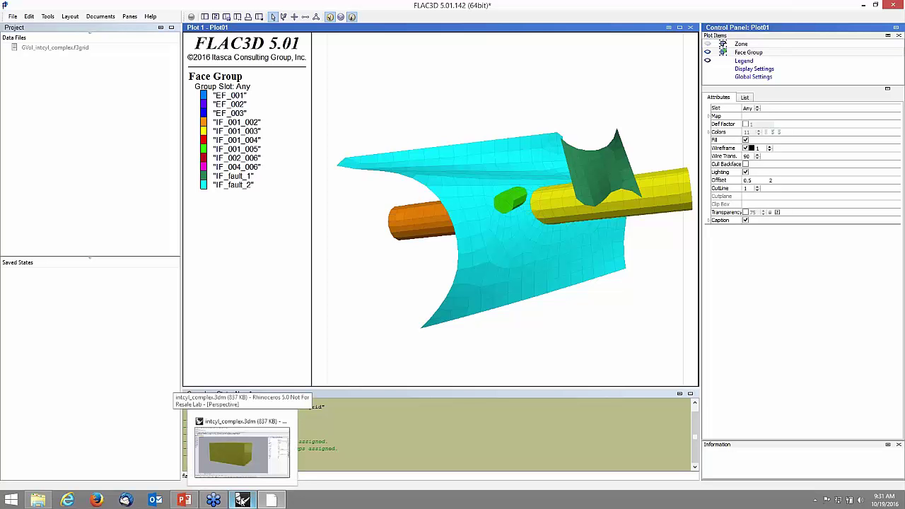
pyautogui.click(242, 453)
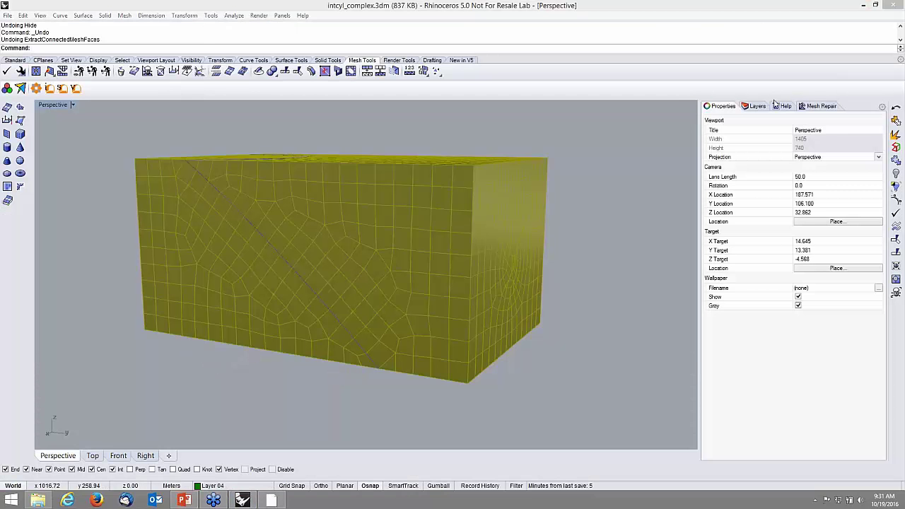
pyautogui.click(894, 6)
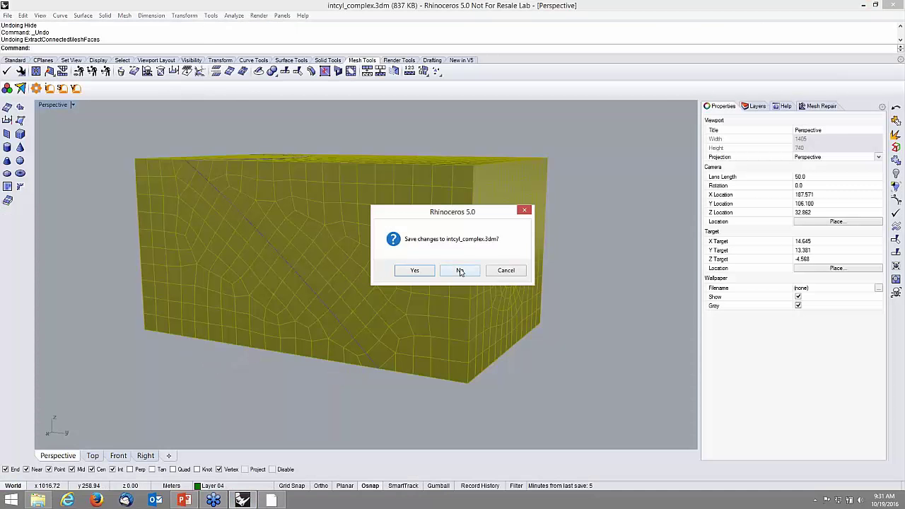
pyautogui.click(460, 270)
pyautogui.click(895, 5)
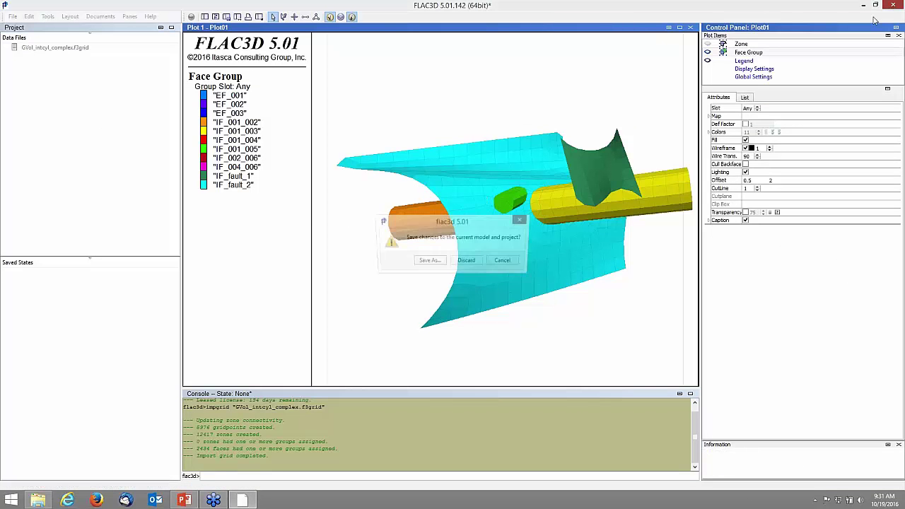
pyautogui.click(467, 262)
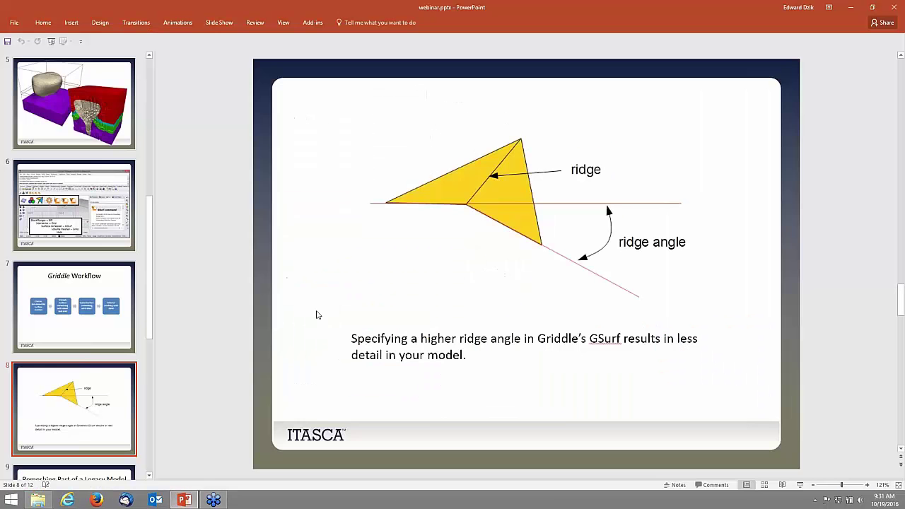
# Step: Start the PowerPoint slide show from the ridge angle slide and advance to the "Remeshing Part of a Legacy Model" slide
pyautogui.click(800, 485)
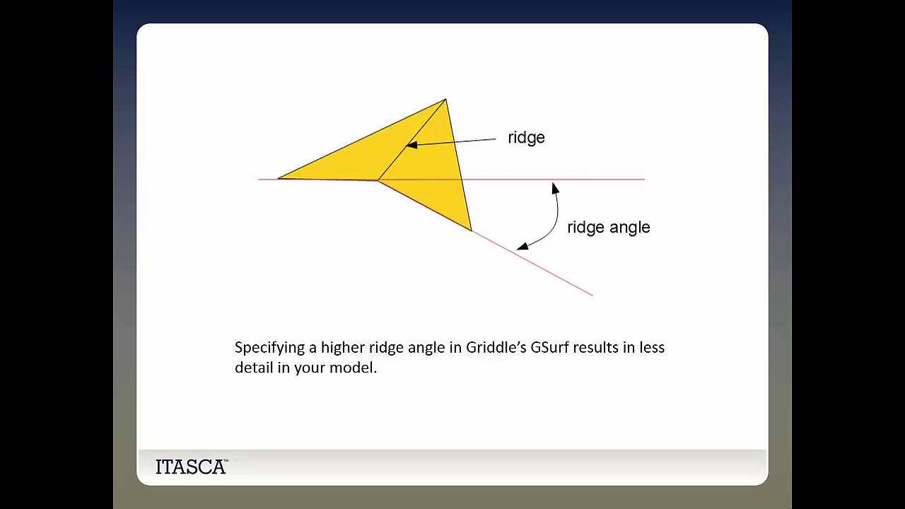
pyautogui.press('Left')
pyautogui.press('Right')
pyautogui.press('Right')
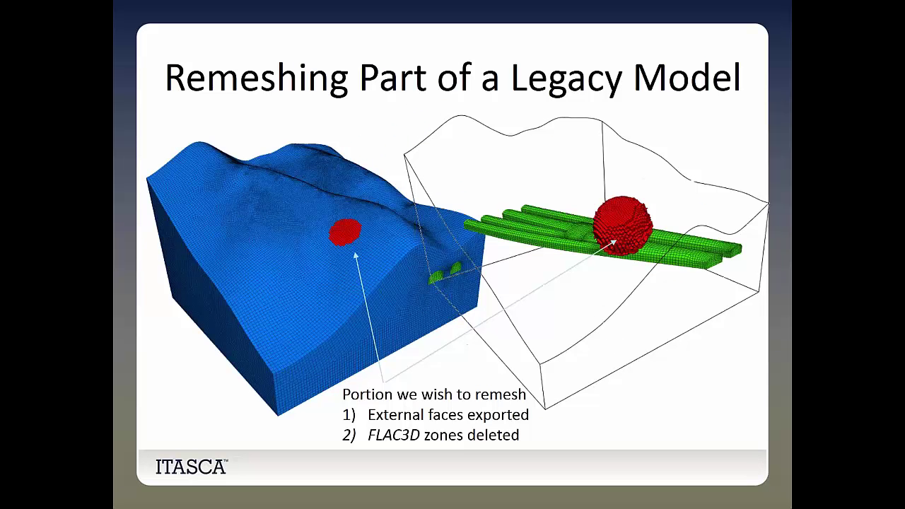